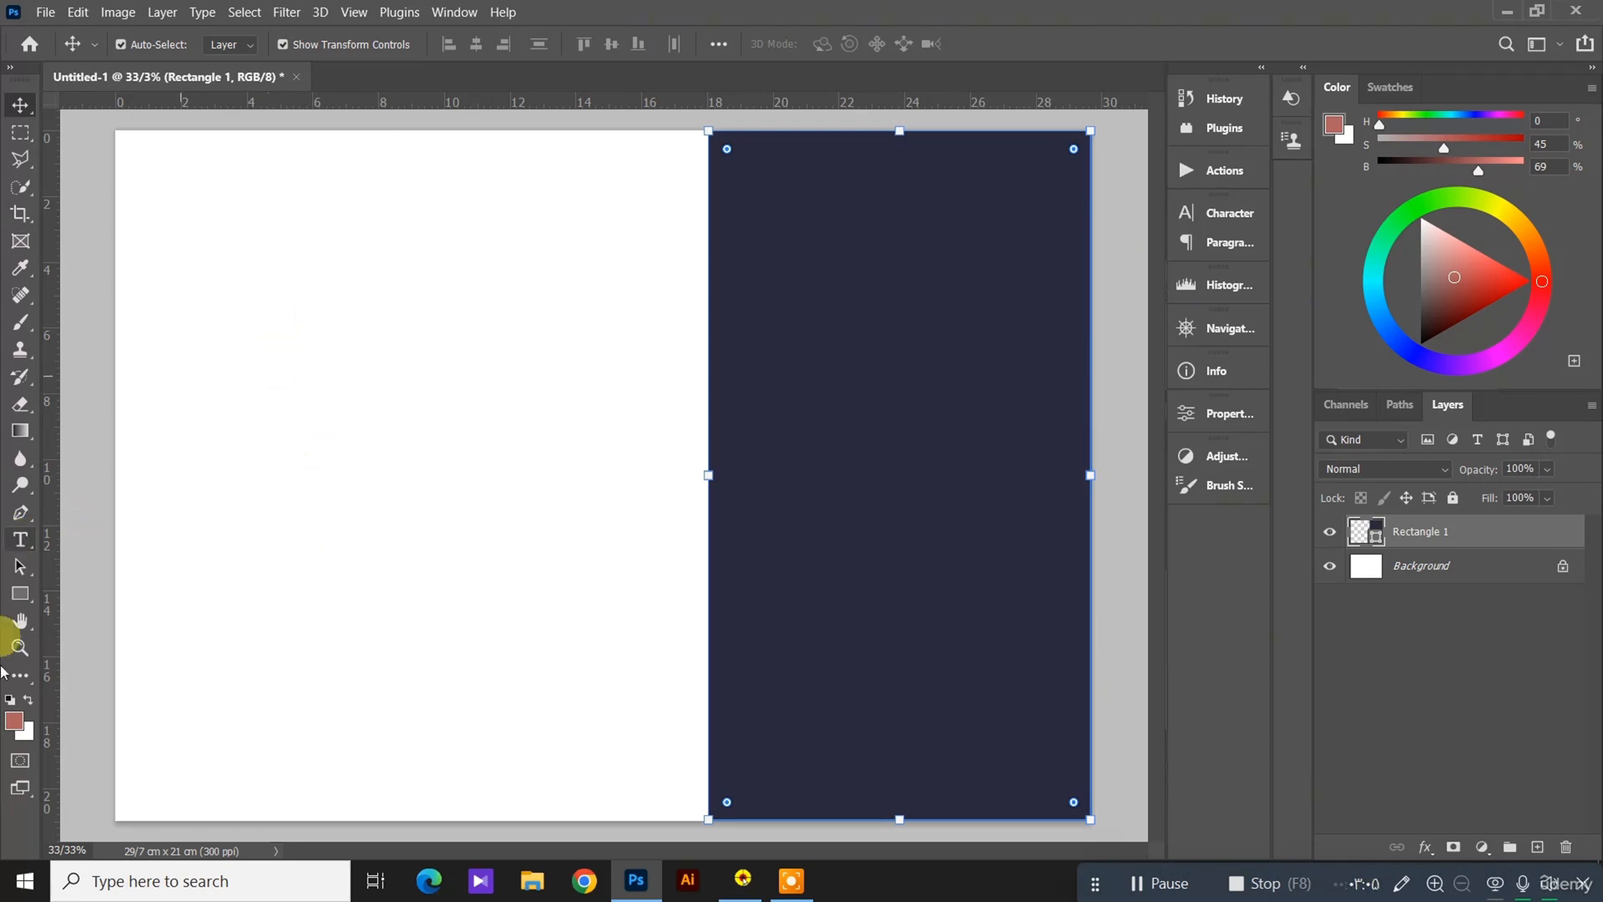
# Step: Create a paragraph text box about 12 cm wide and 5 cm high on the white area and clear its placeholder text
pyautogui.click(21, 542)
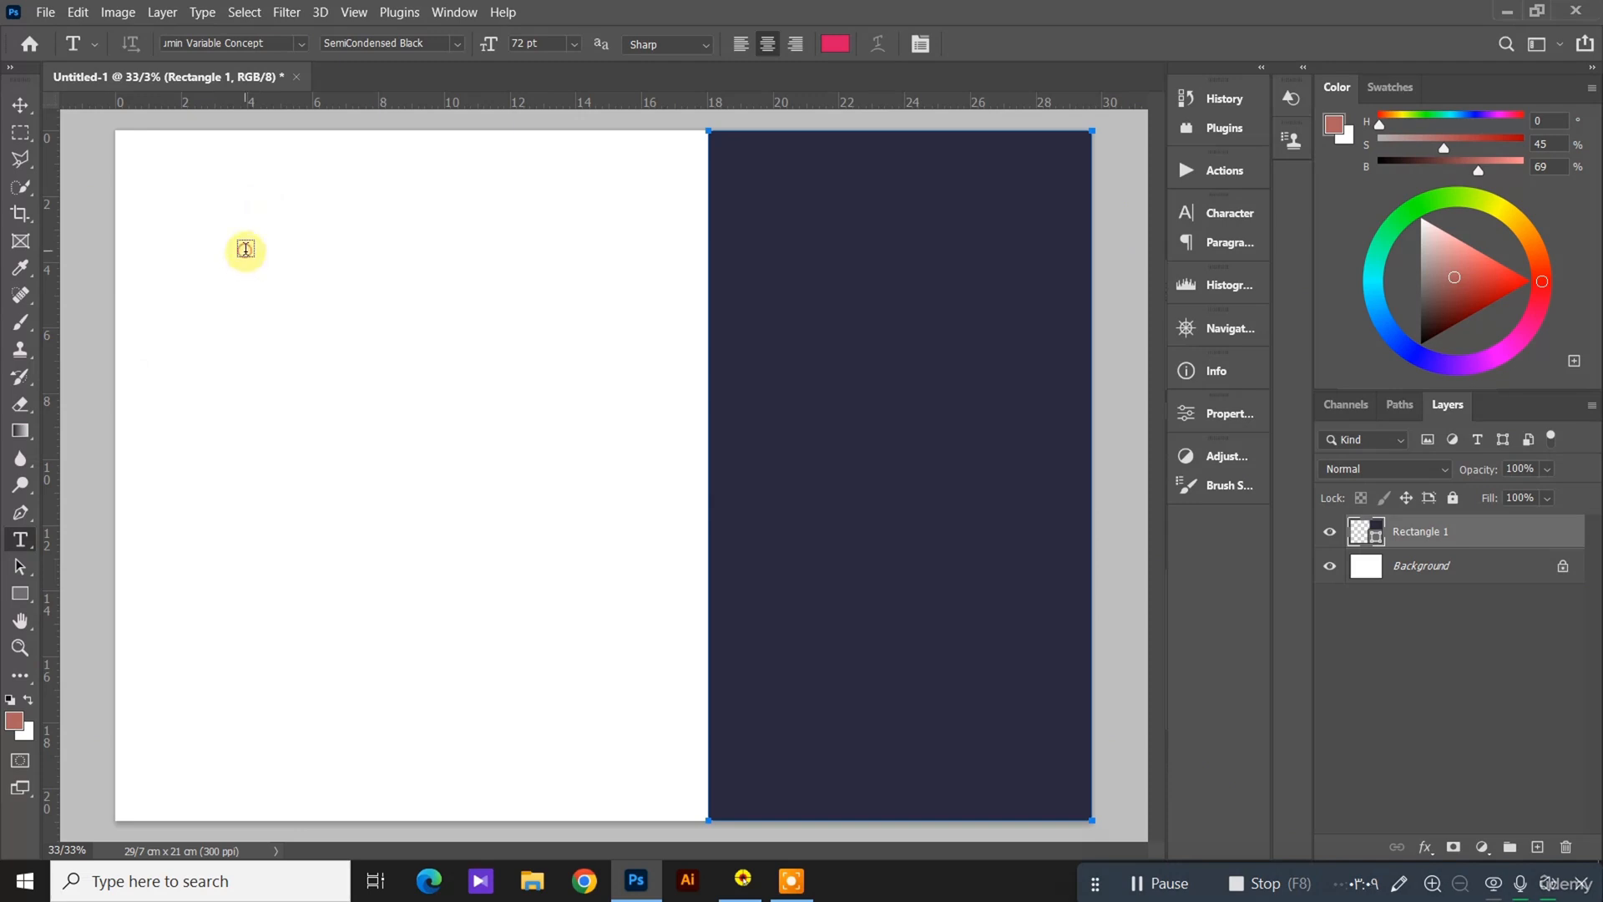
pyautogui.moveTo(245, 251); pyautogui.dragTo(643, 410)
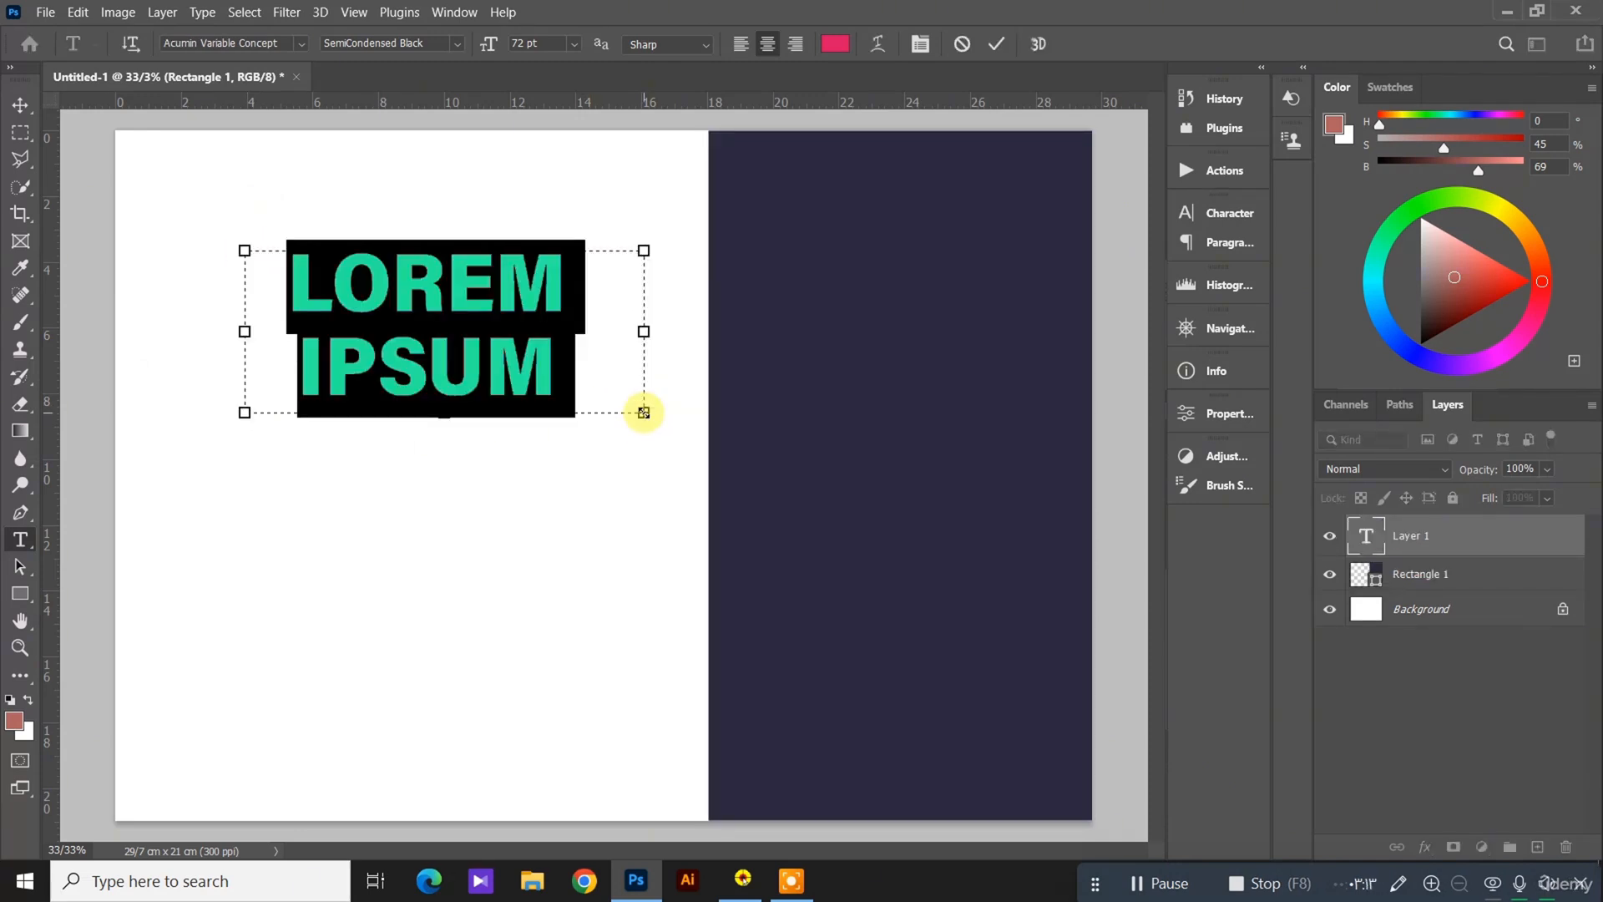
pyautogui.press('BackSpace')
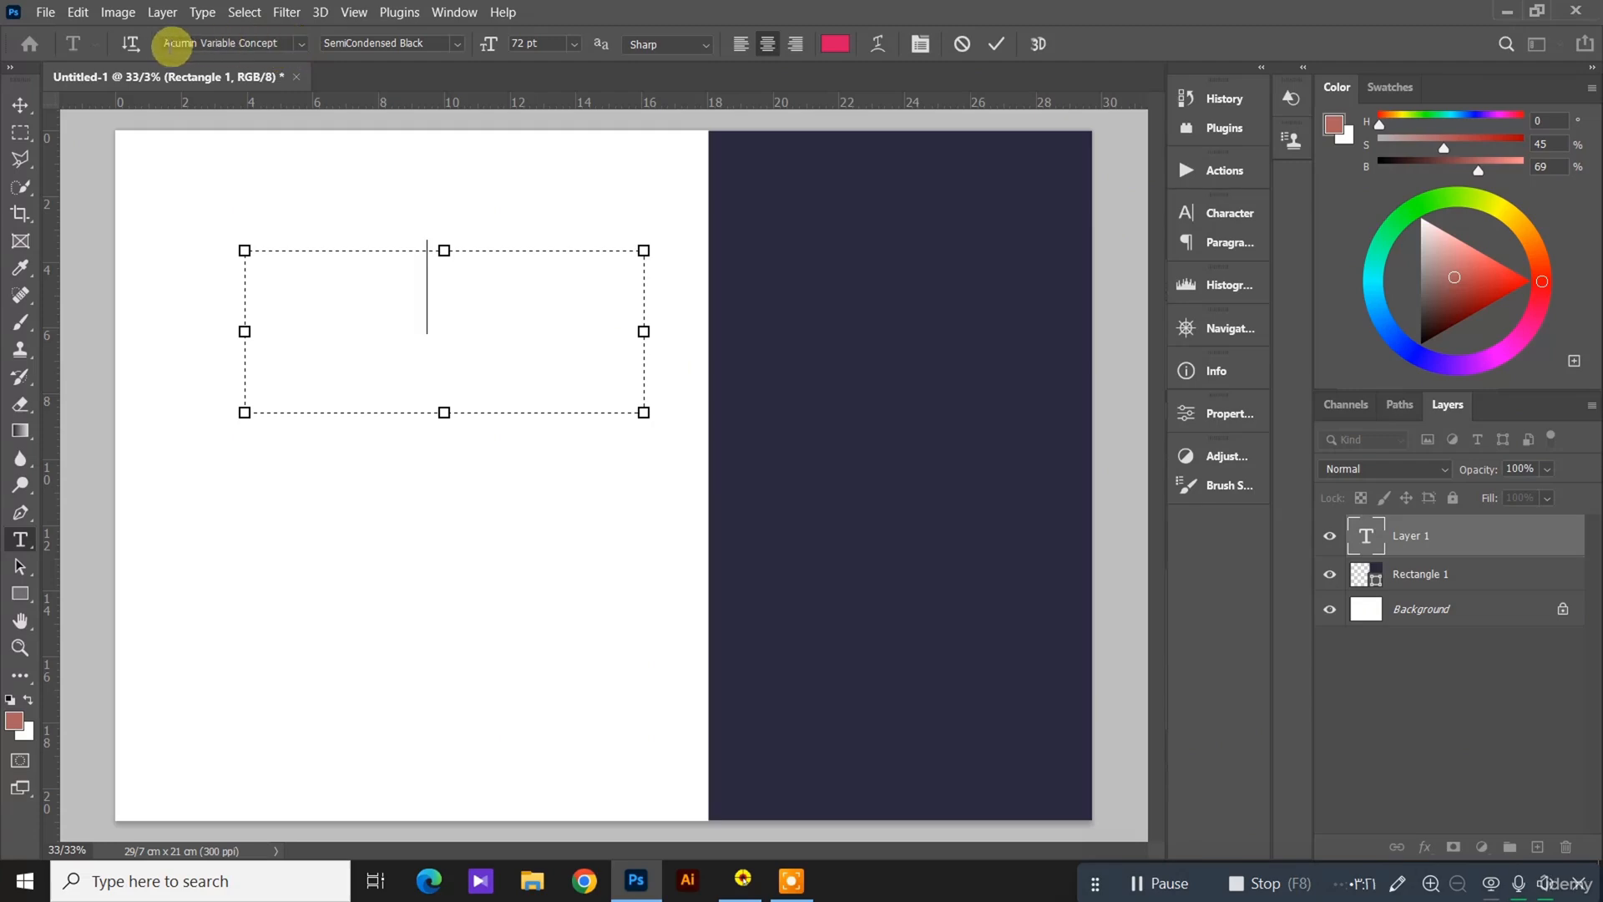
# Step: Set the font of the new text box to Lalezar
pyautogui.click(301, 43)
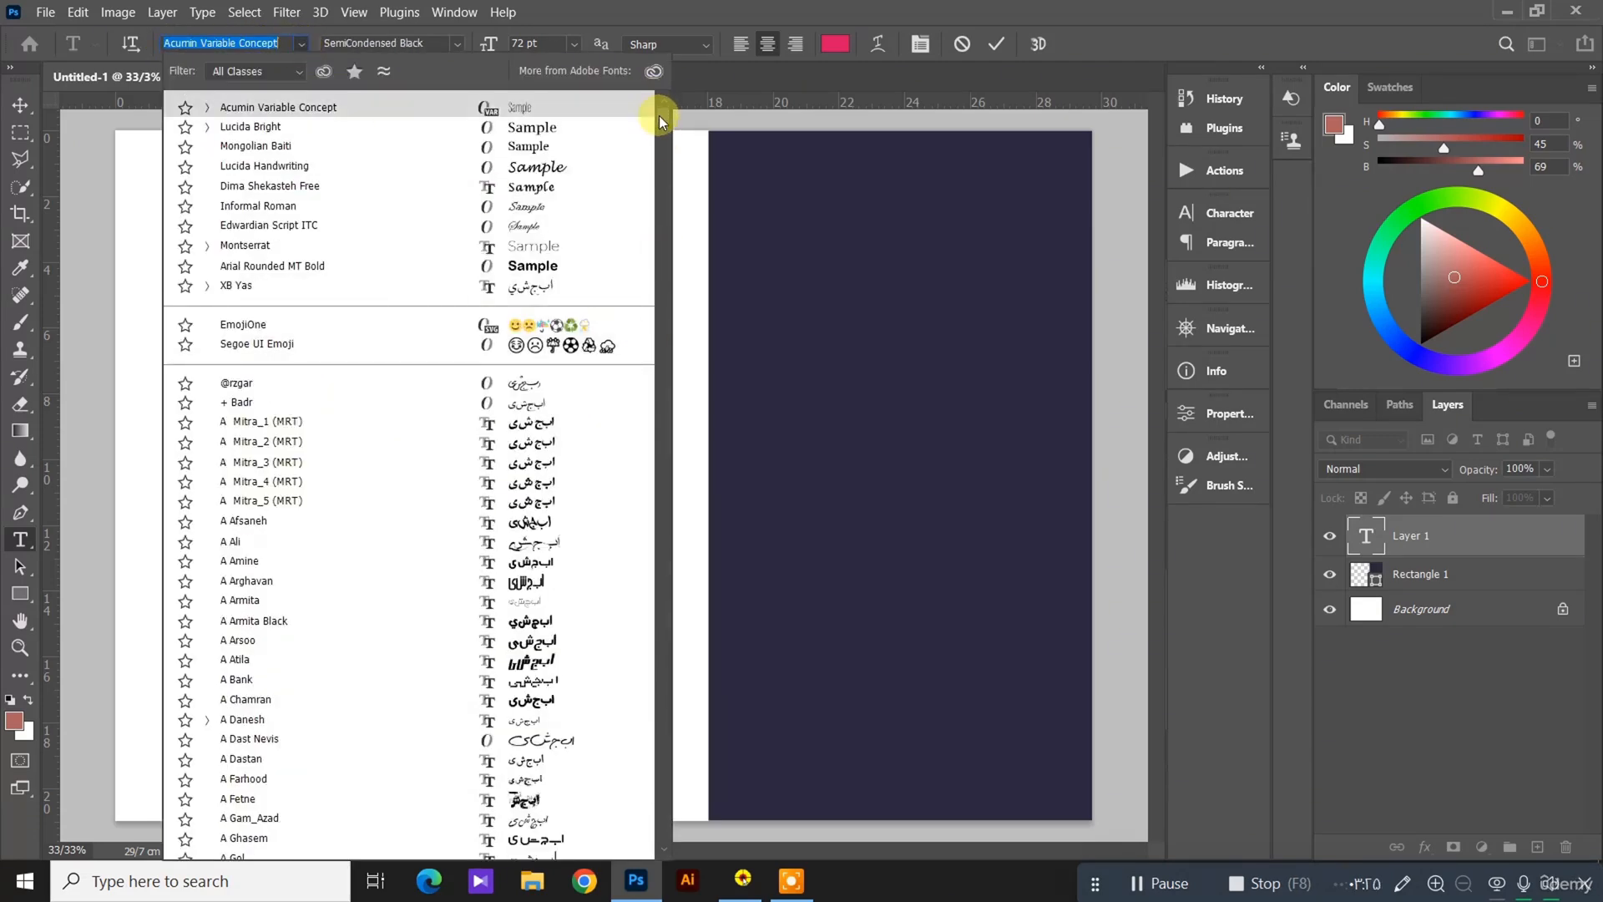
pyautogui.moveTo(660, 119); pyautogui.dragTo(673, 740)
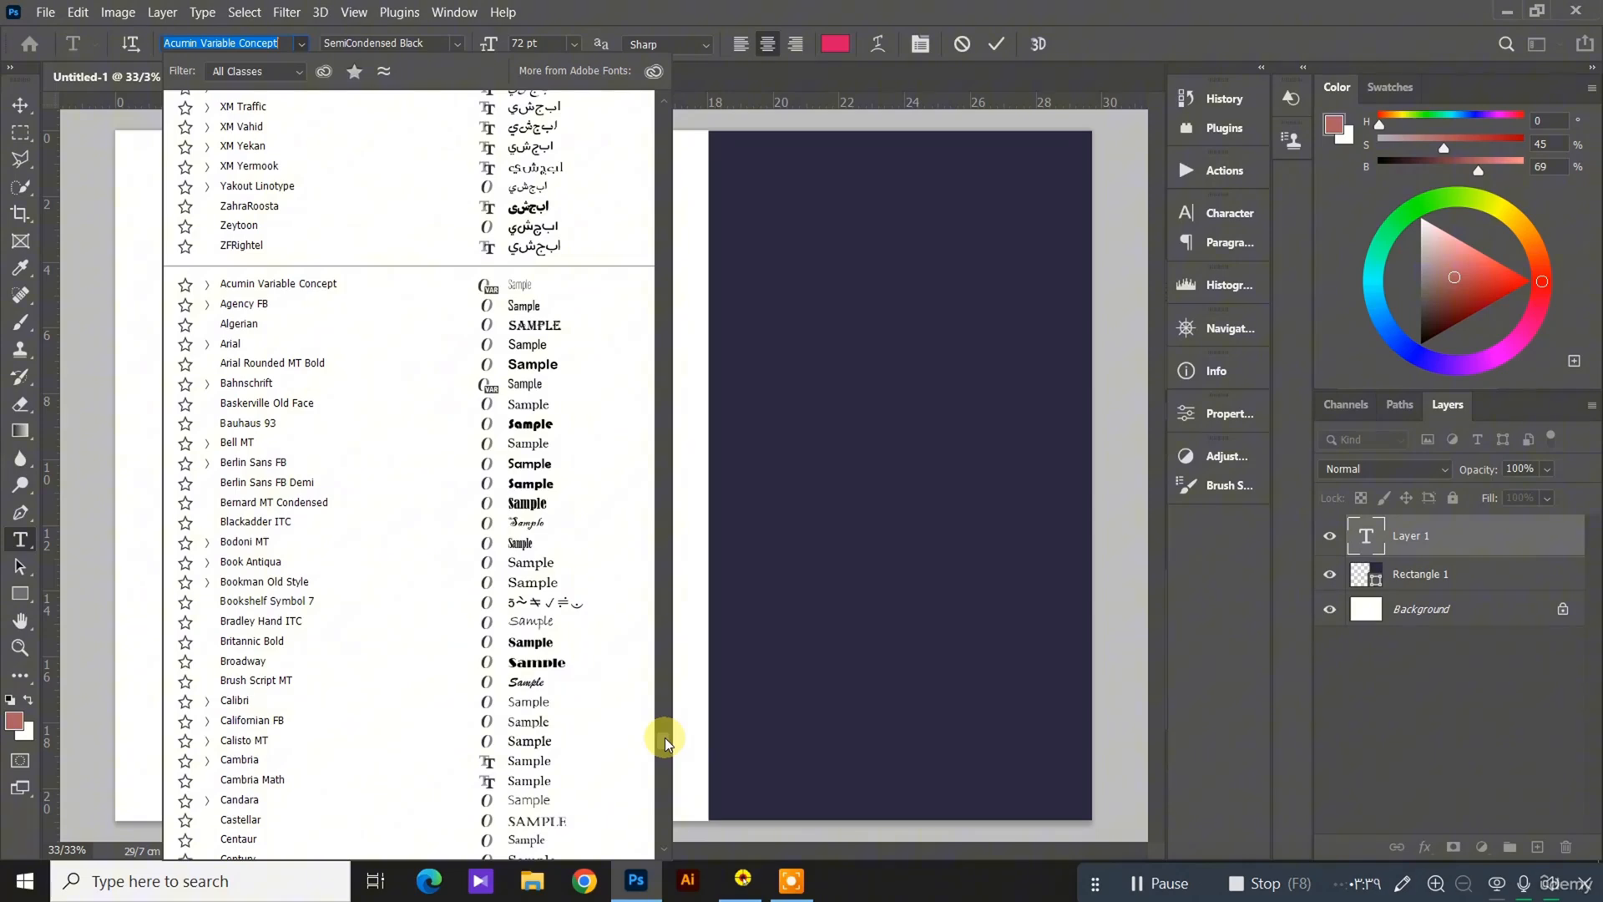
pyautogui.moveTo(664, 744); pyautogui.dragTo(663, 759)
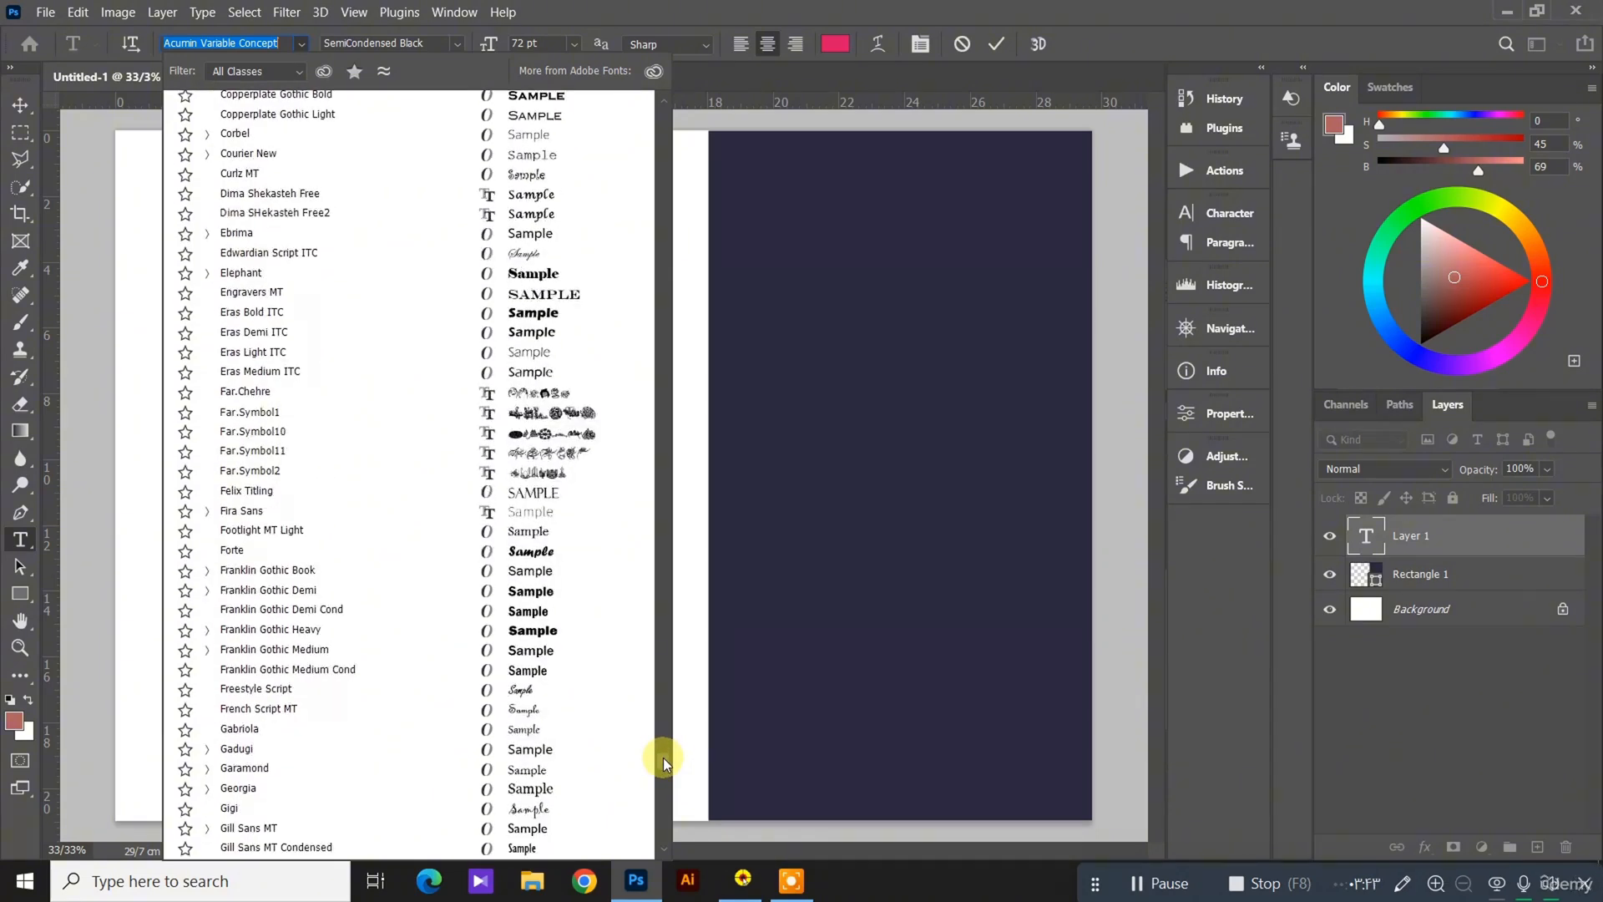
pyautogui.moveTo(663, 758); pyautogui.dragTo(663, 770)
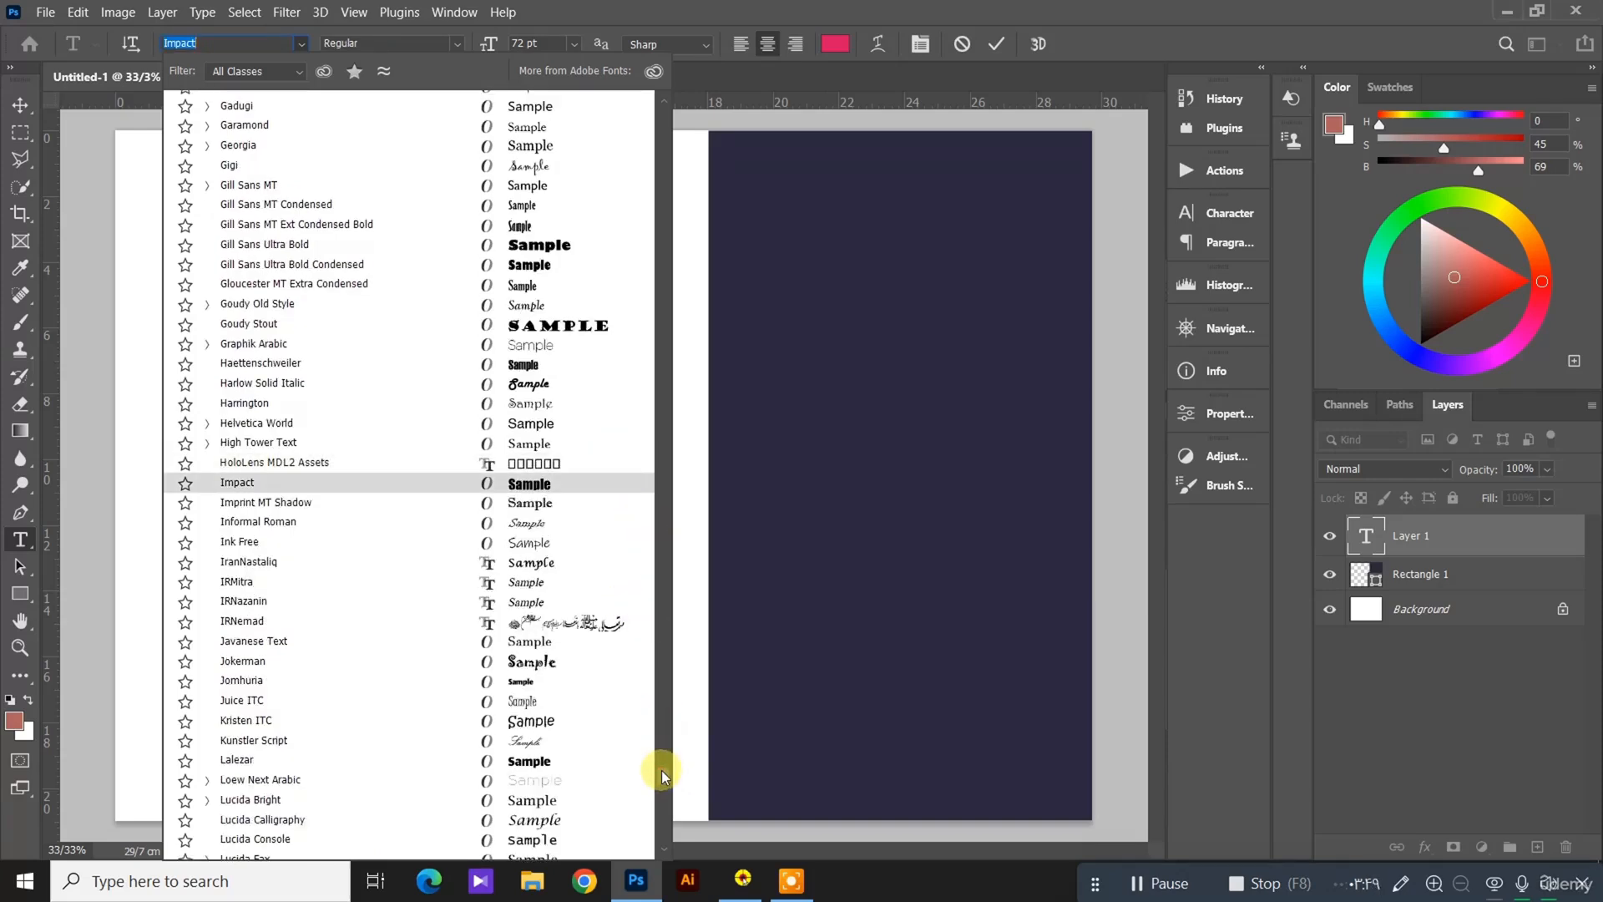
pyautogui.scroll(-1, 662, 770)
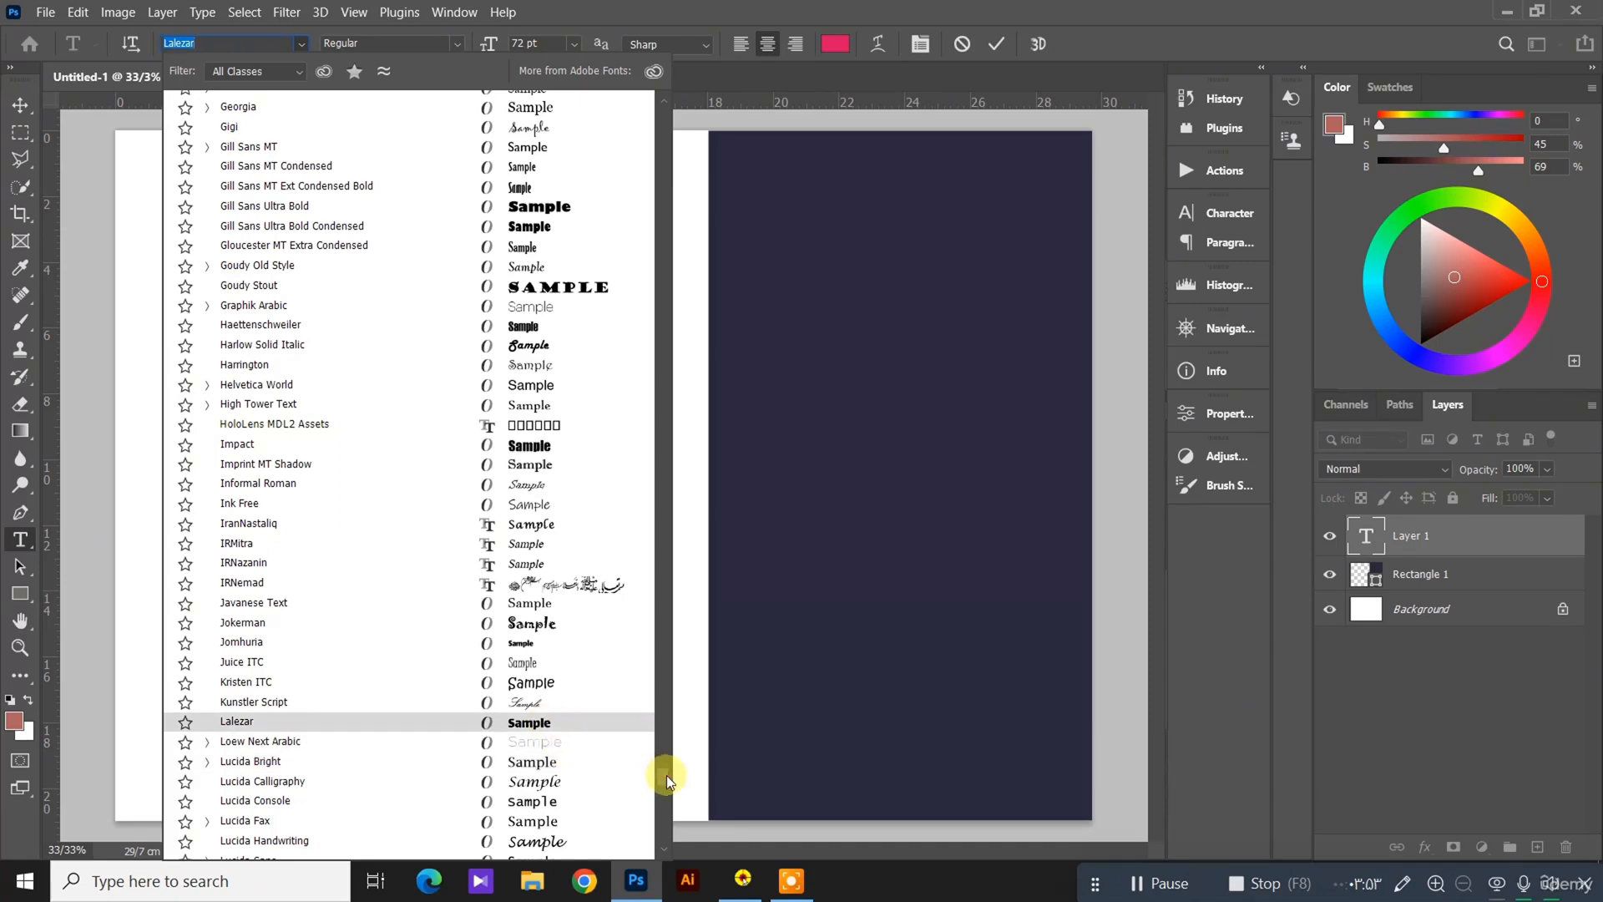
pyautogui.scroll(-15, 667, 775)
pyautogui.scroll(-2, 667, 795)
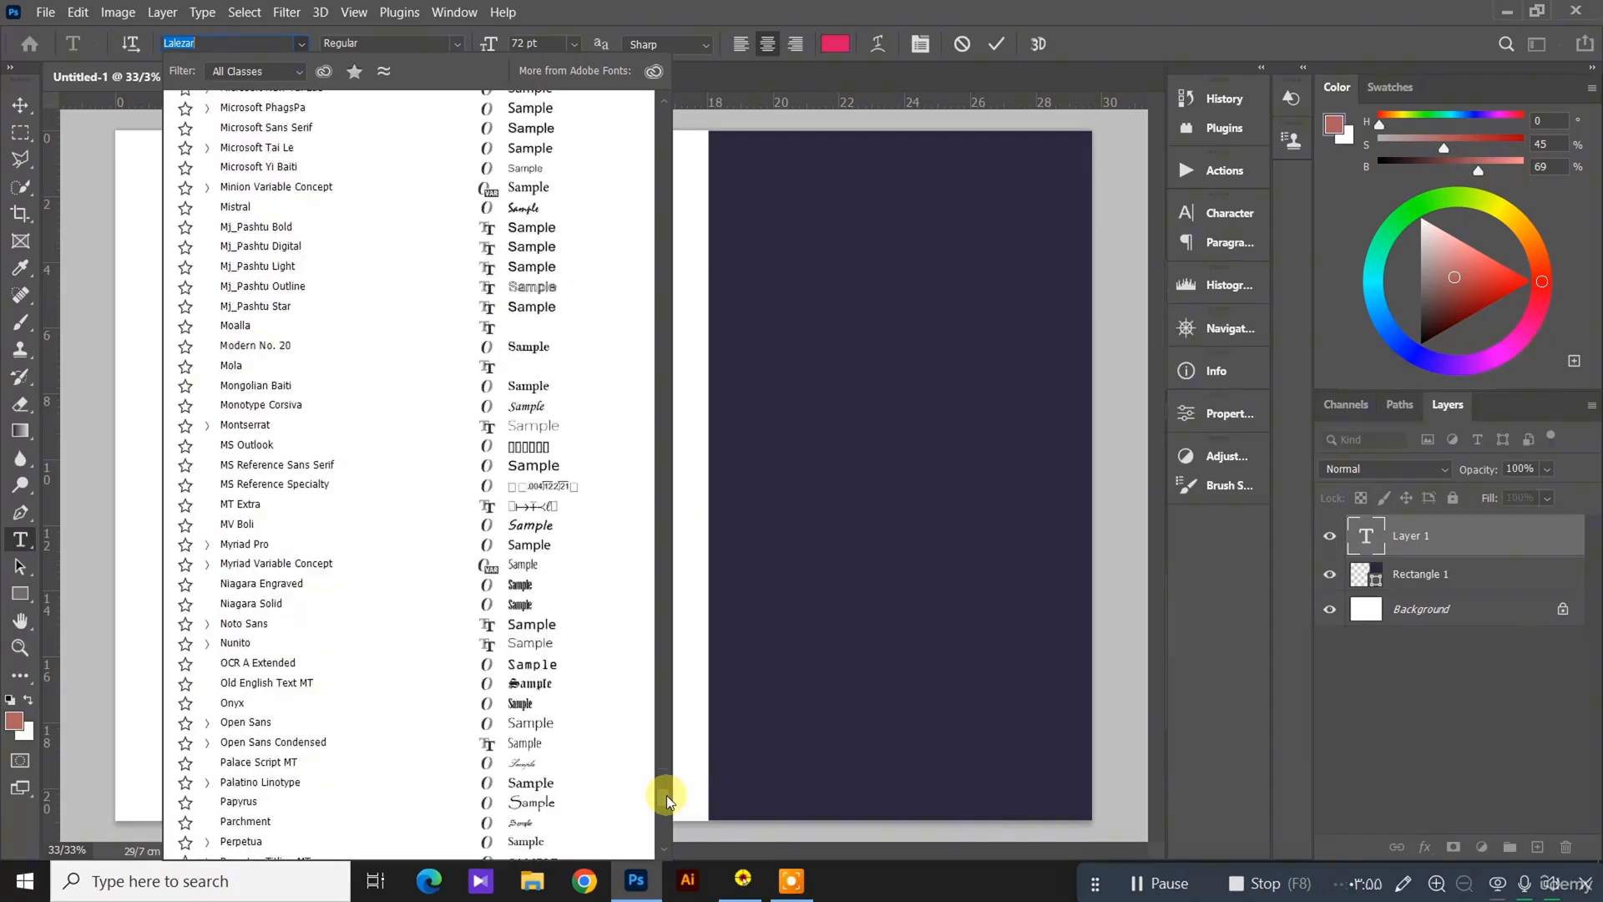
pyautogui.click(697, 598)
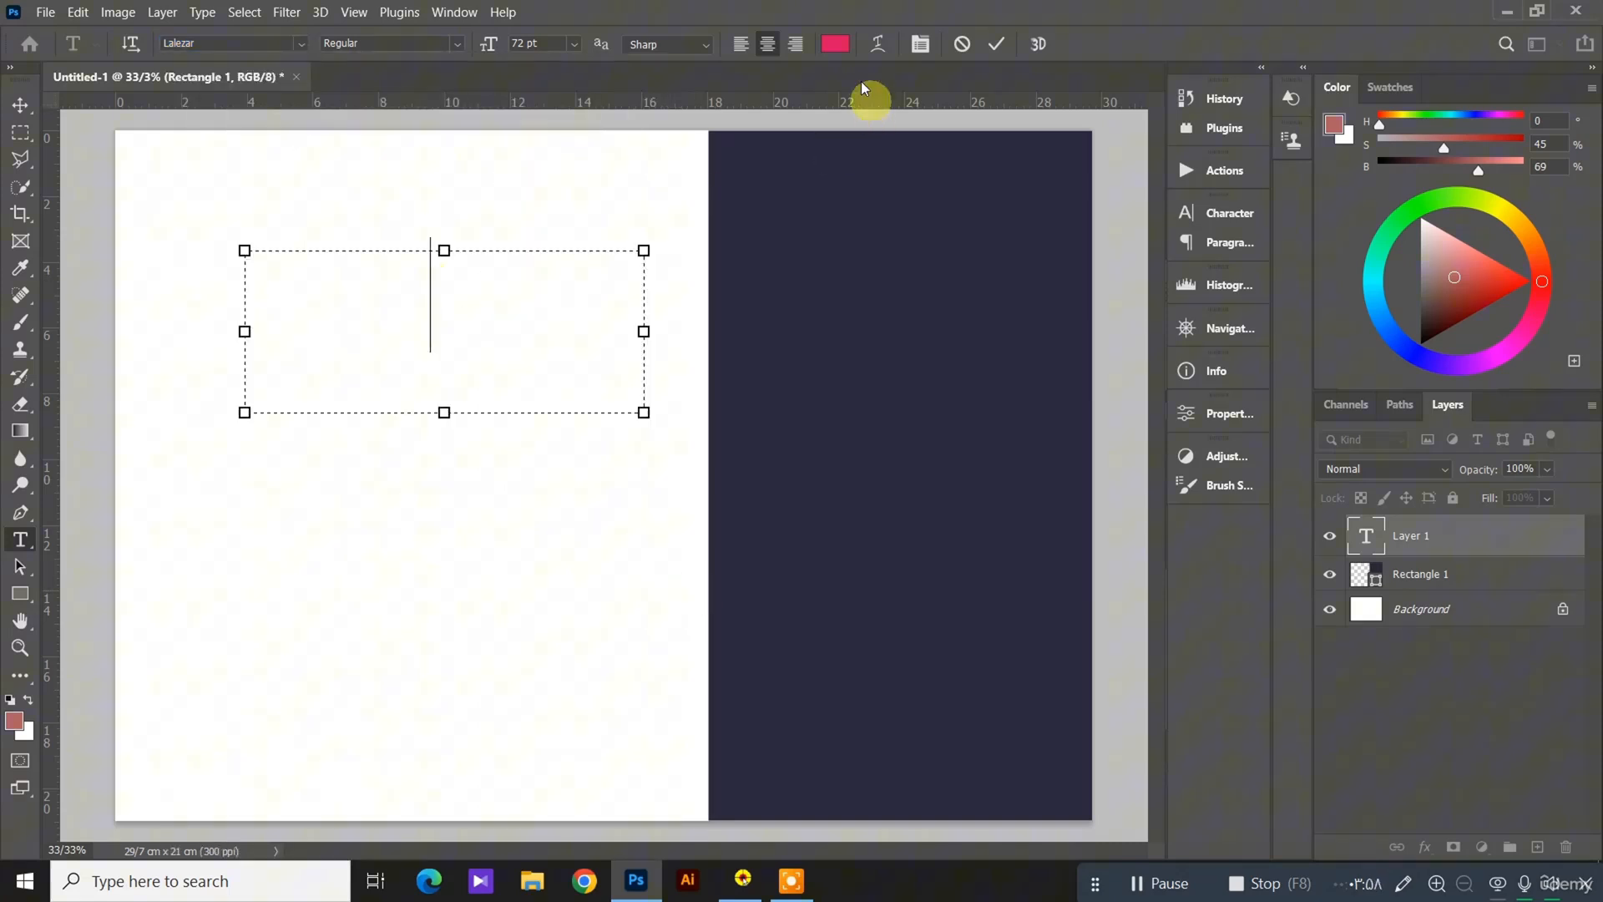
# Step: Set the text colour to the dark navy 29293e sampled from the rectangle
pyautogui.click(835, 44)
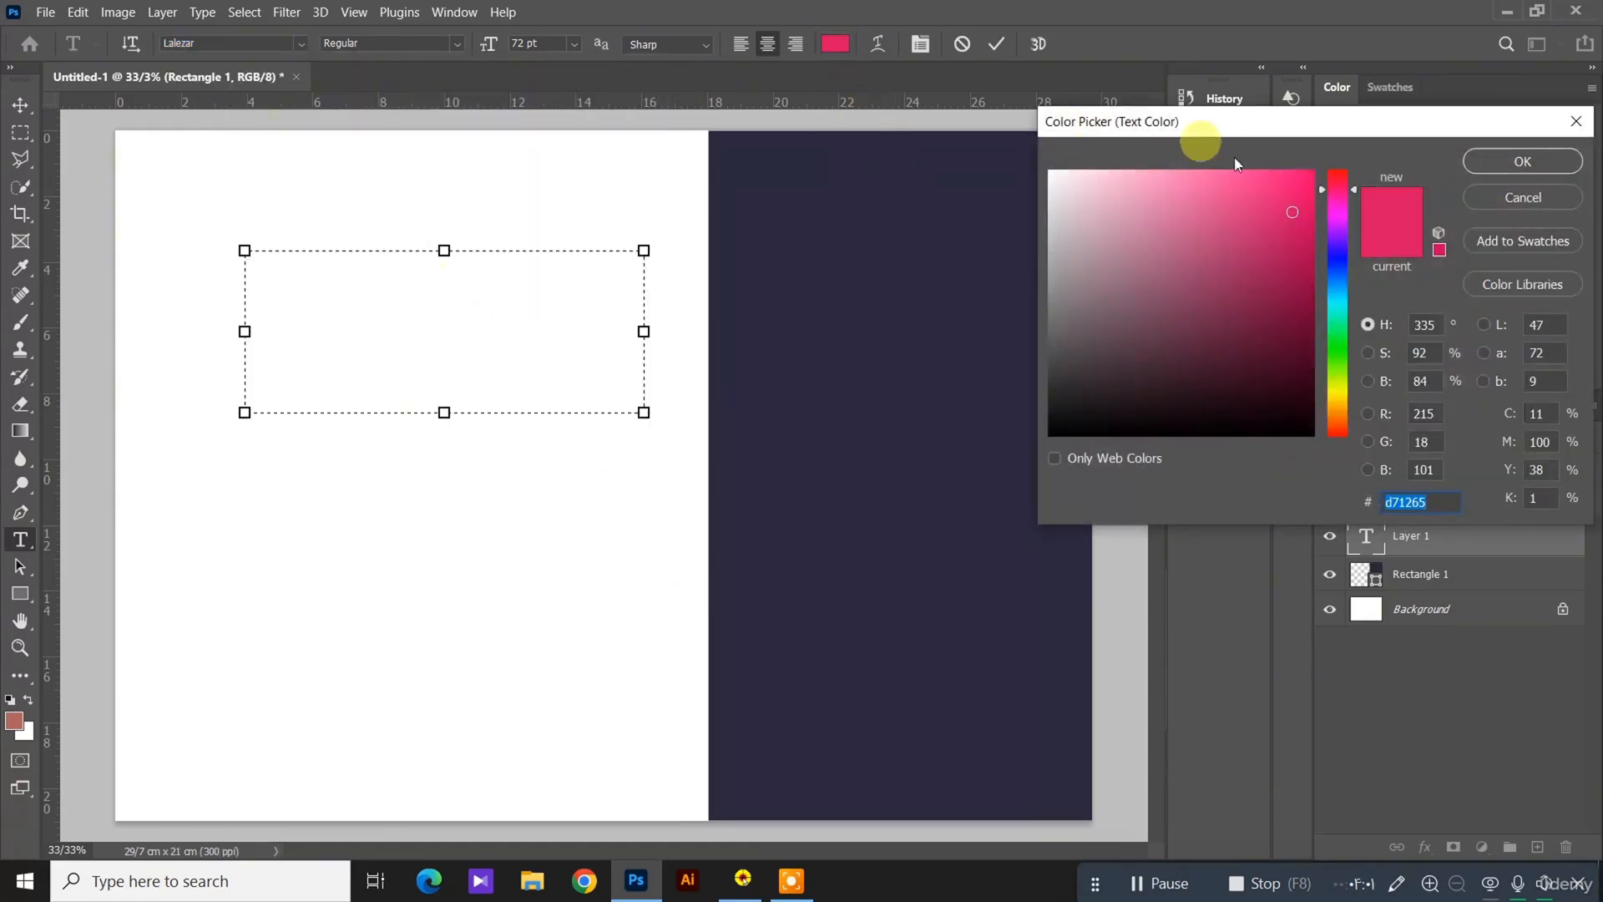
pyautogui.click(843, 258)
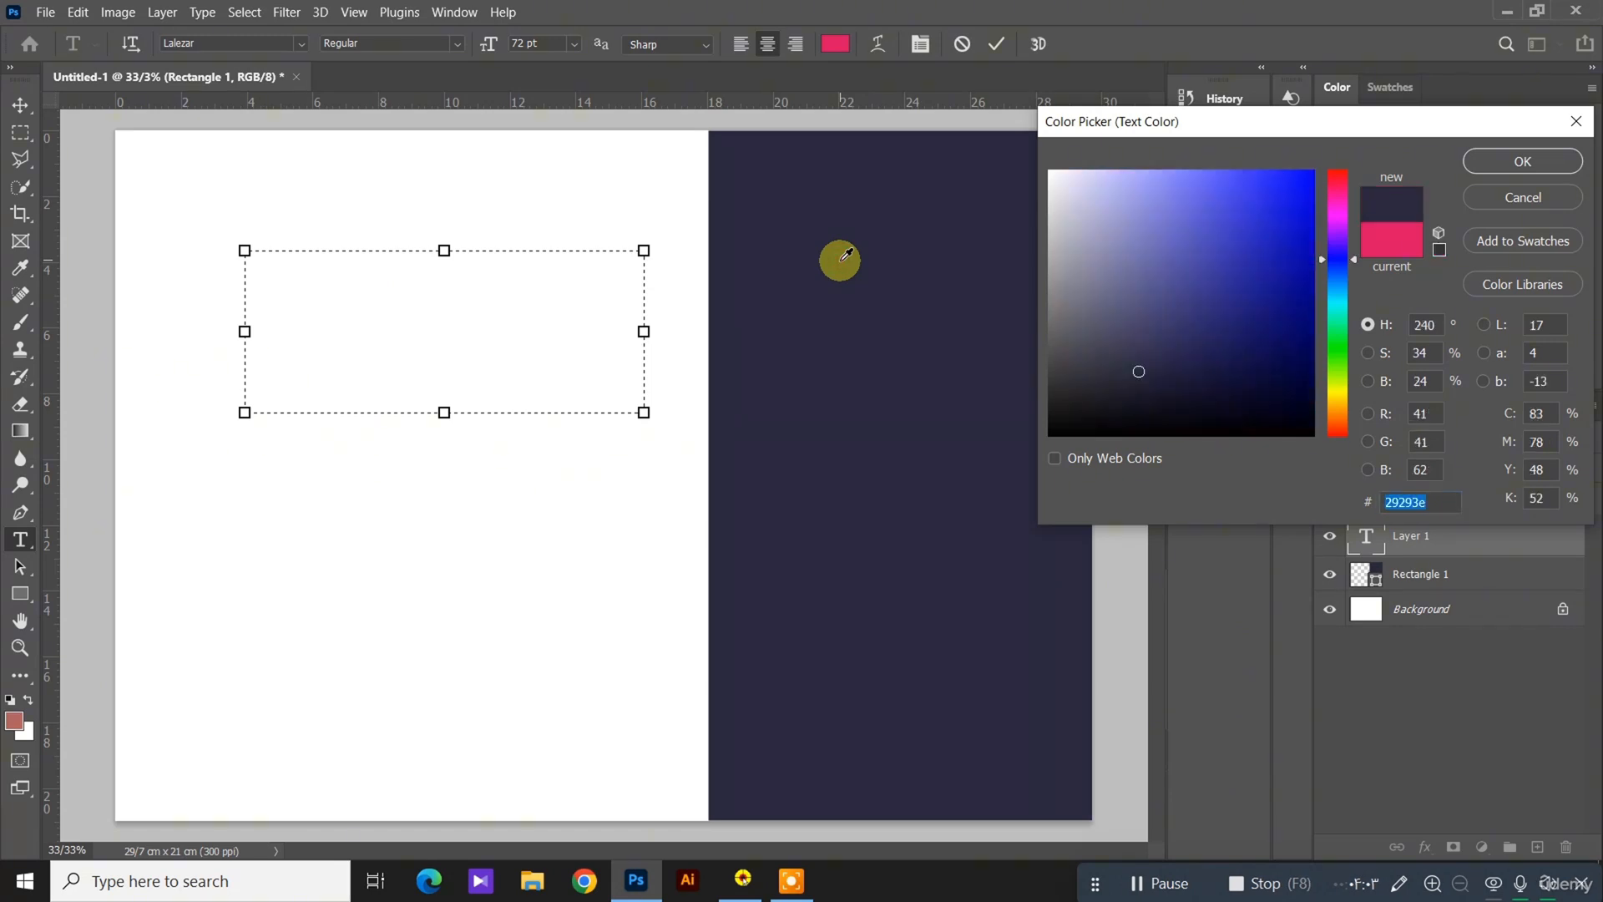
pyautogui.click(1520, 163)
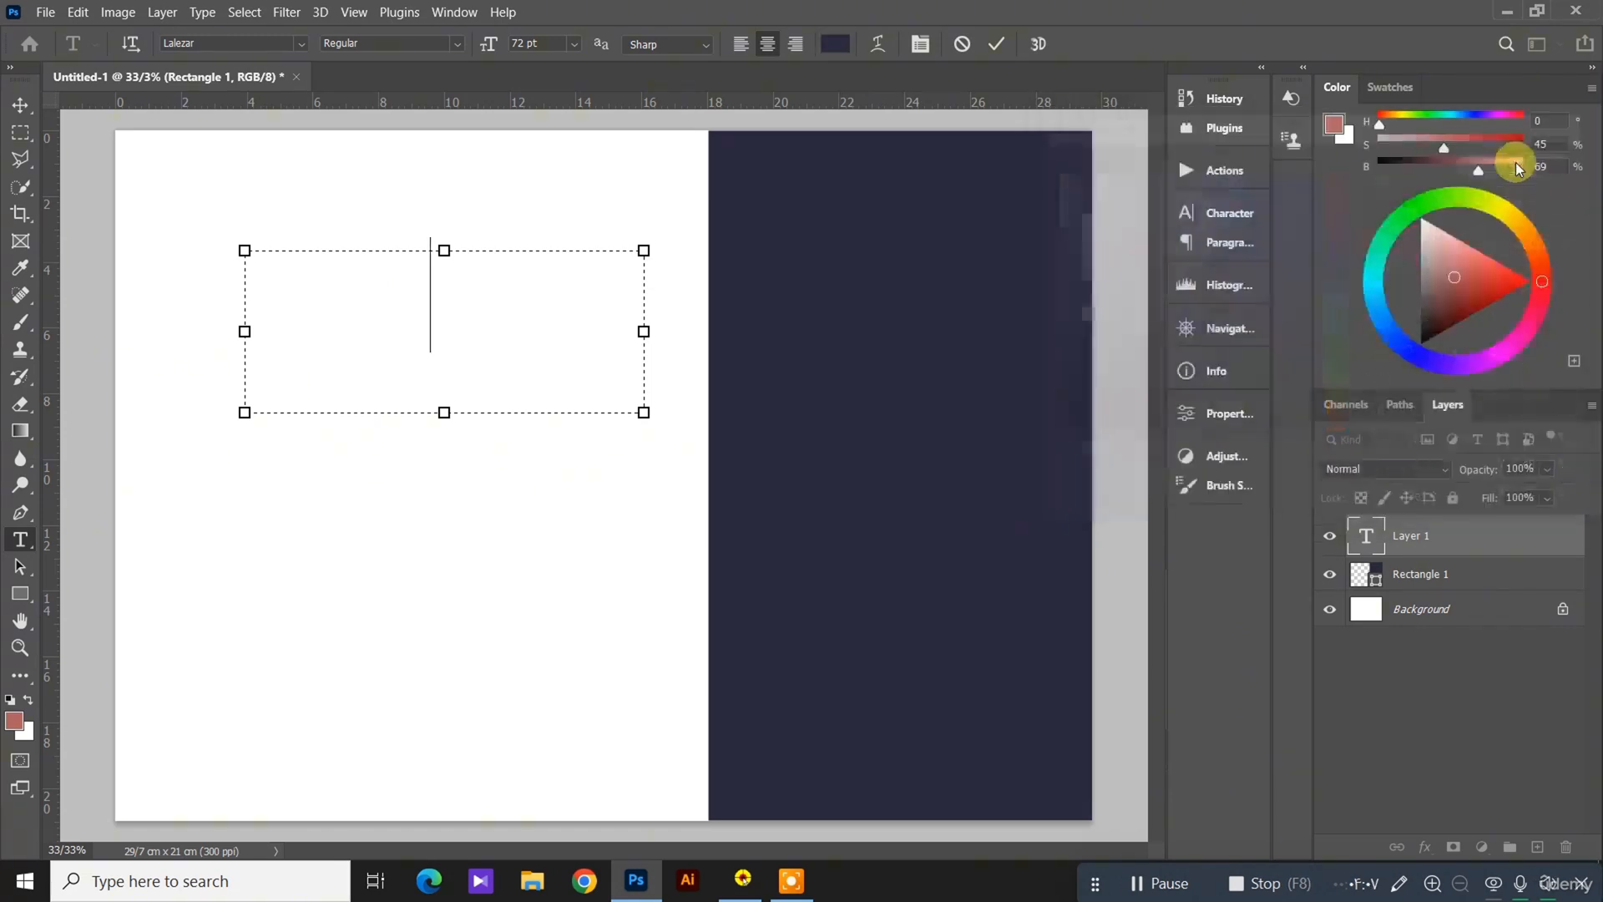
pyautogui.write('PO')
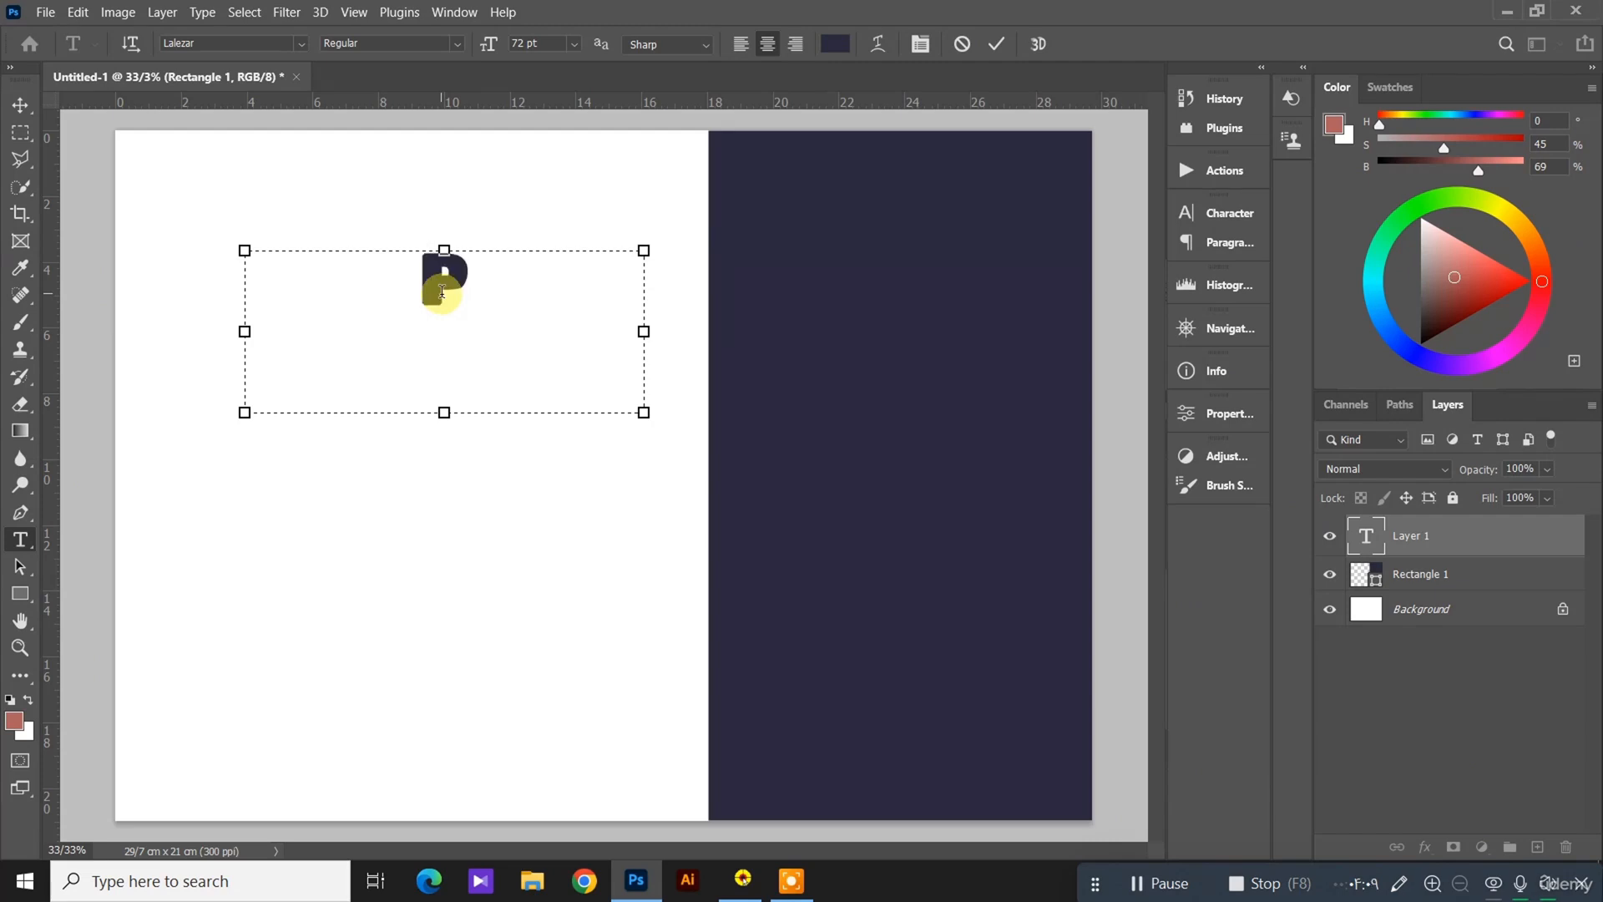
pyautogui.write('RT')
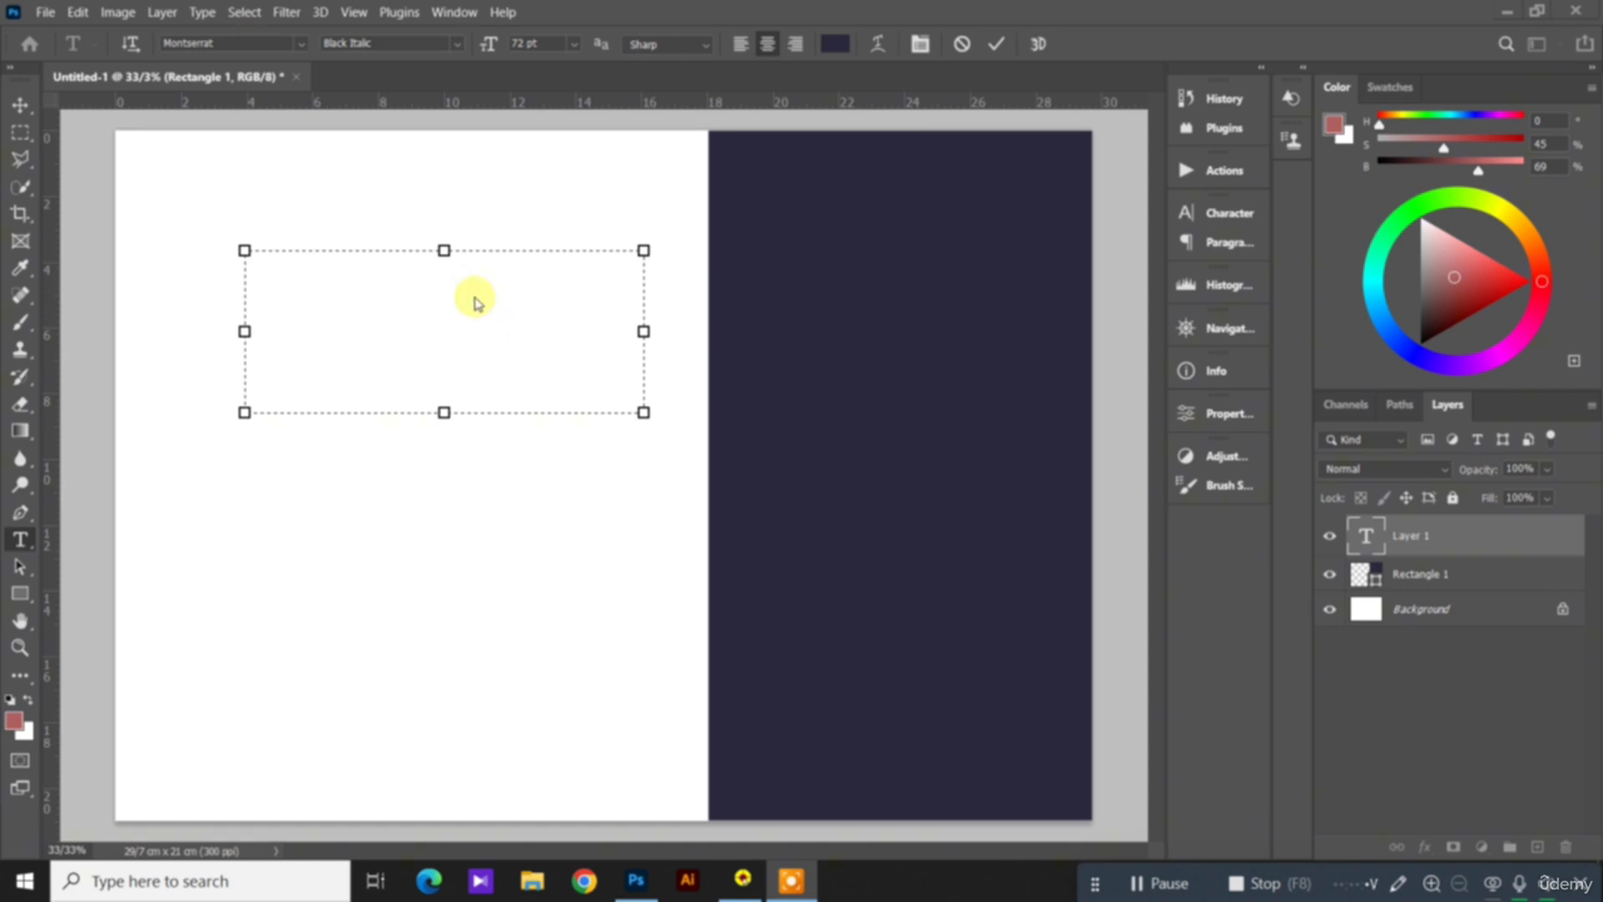
pyautogui.click(473, 293)
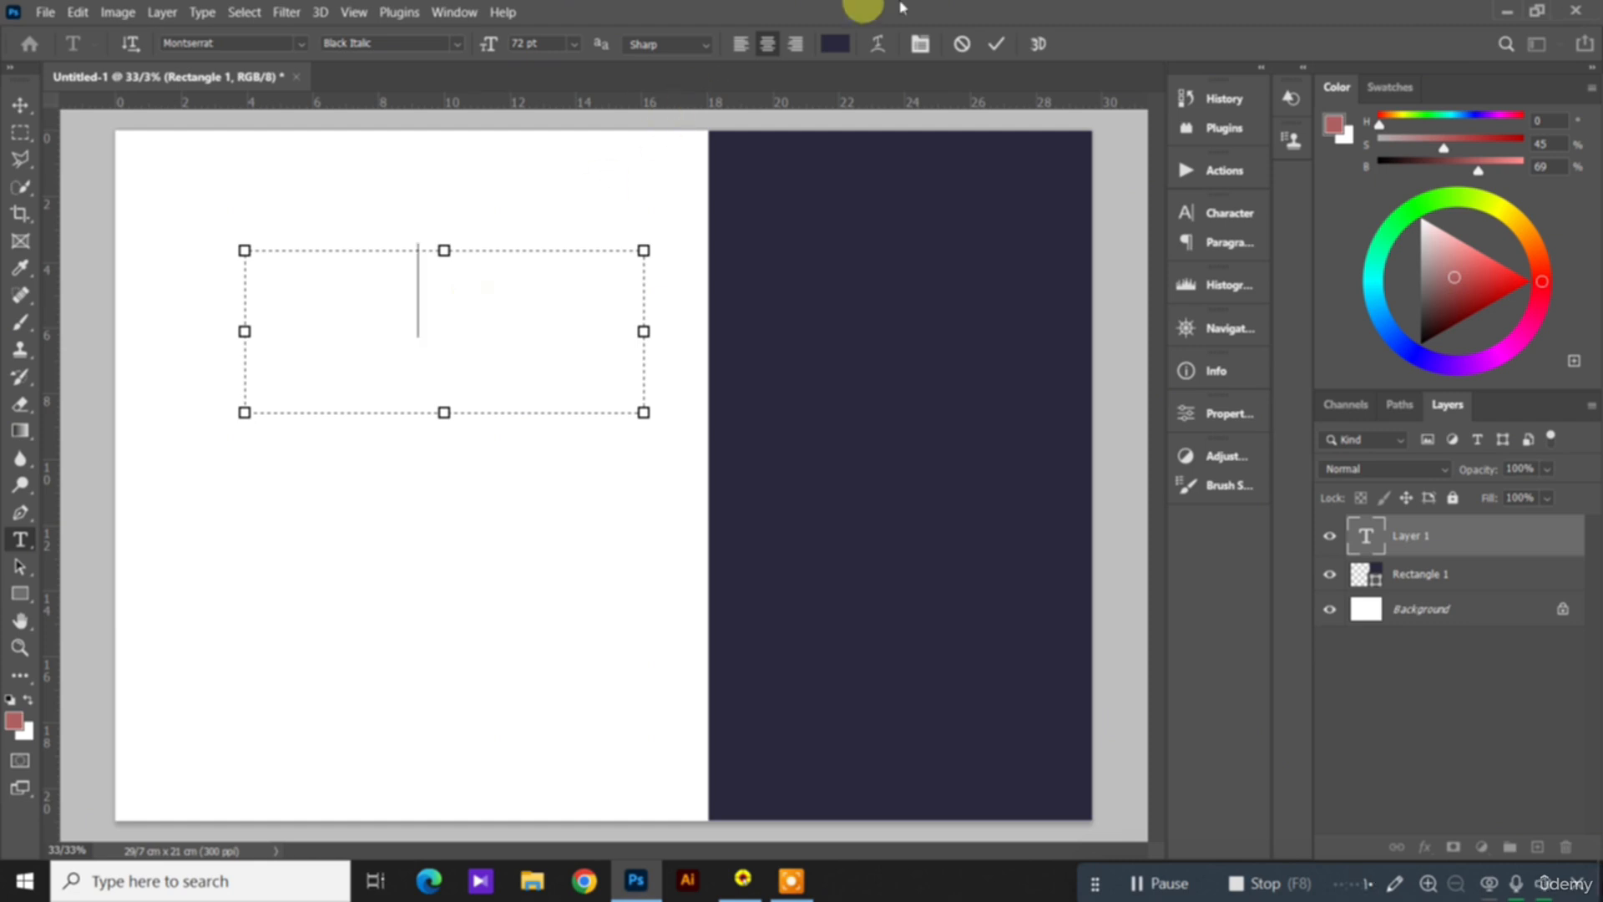
pyautogui.click(835, 44)
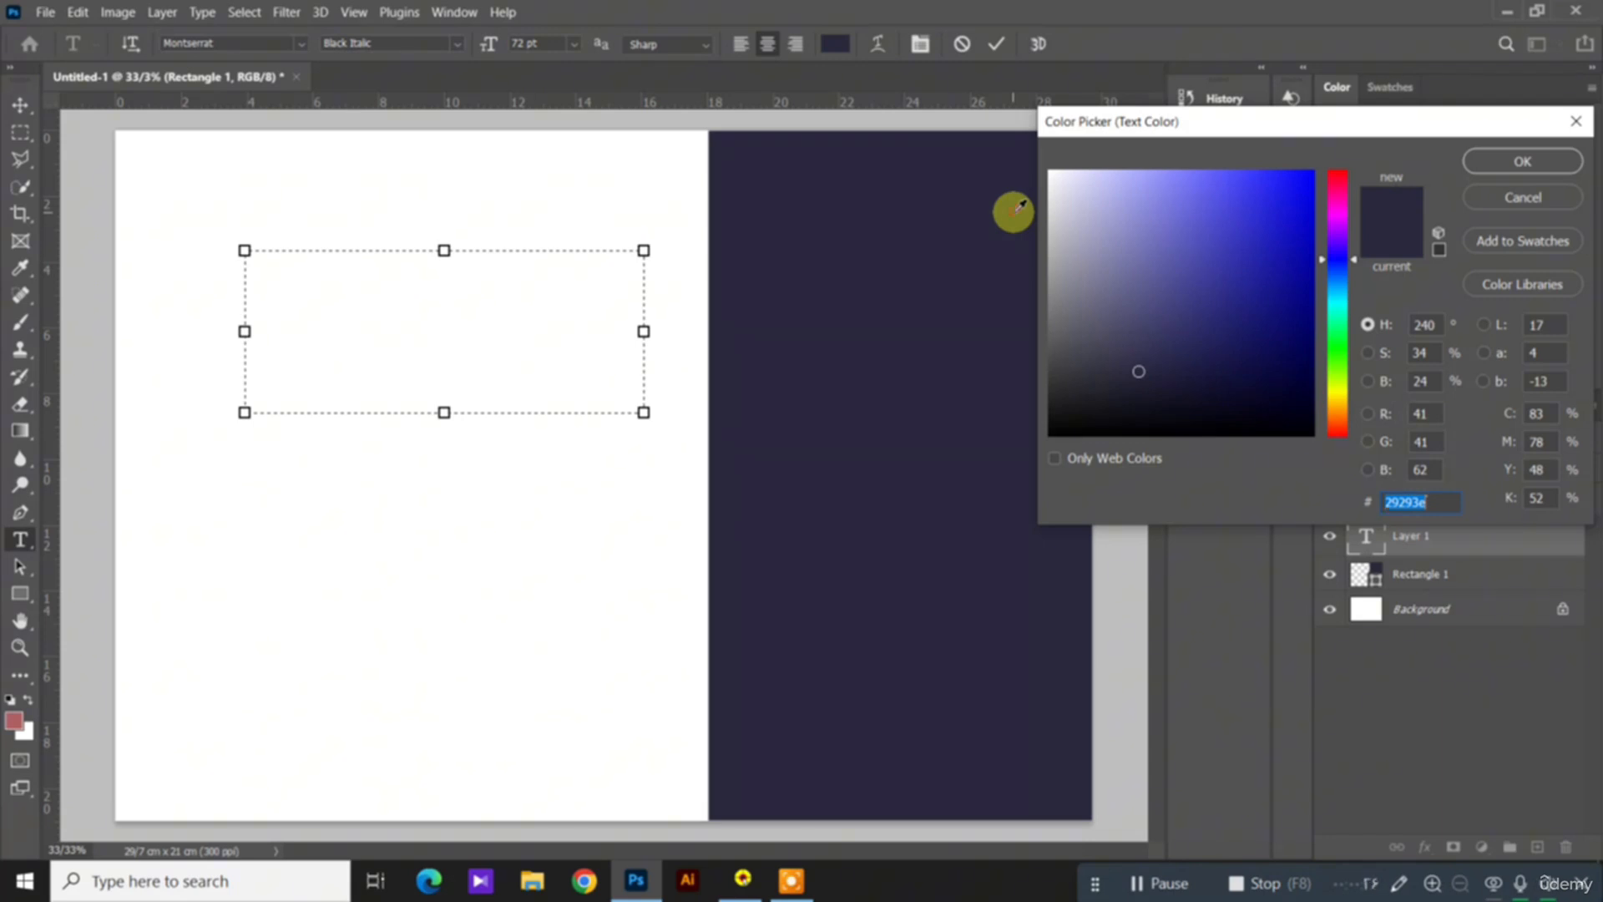
pyautogui.click(1522, 170)
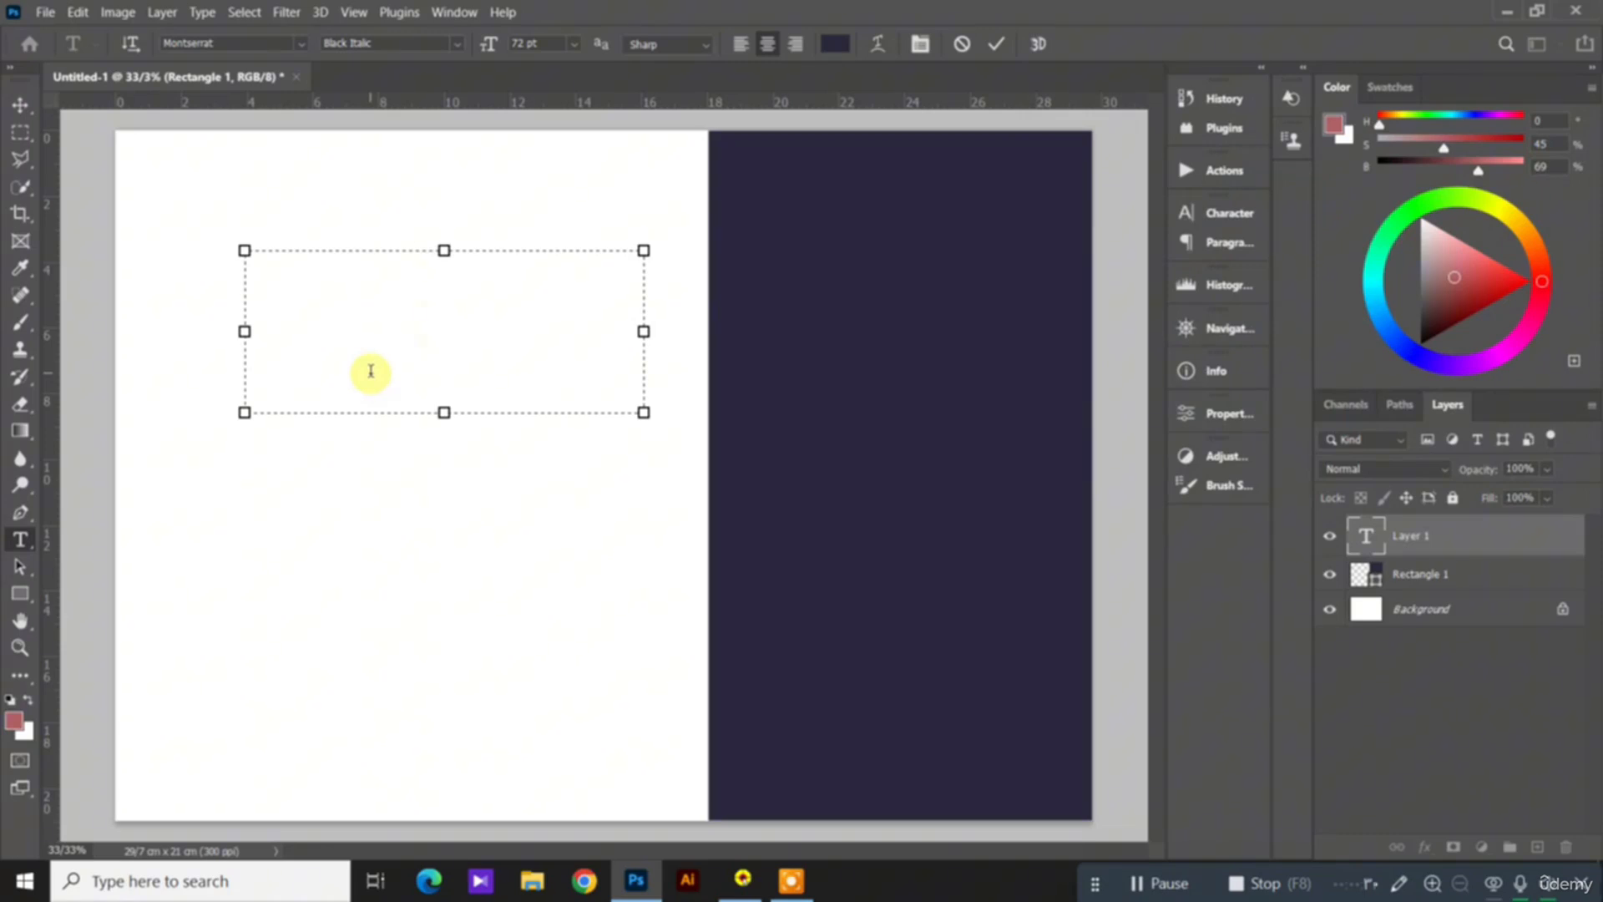
pyautogui.write('PO')
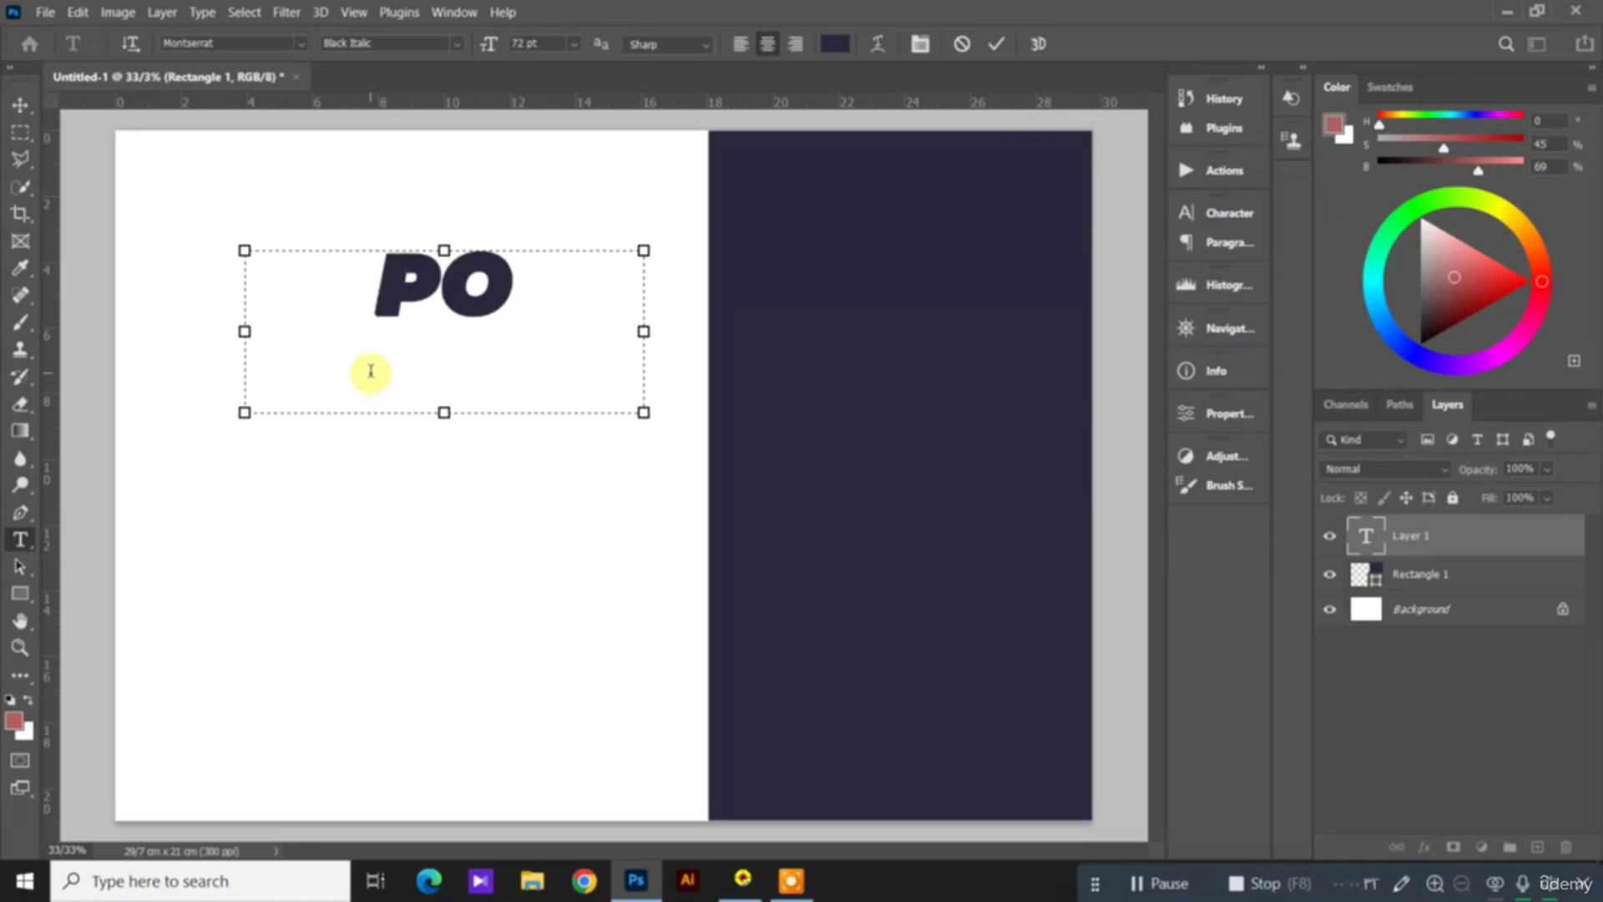
pyautogui.press('BackSpace')
pyautogui.press('BackSpace')
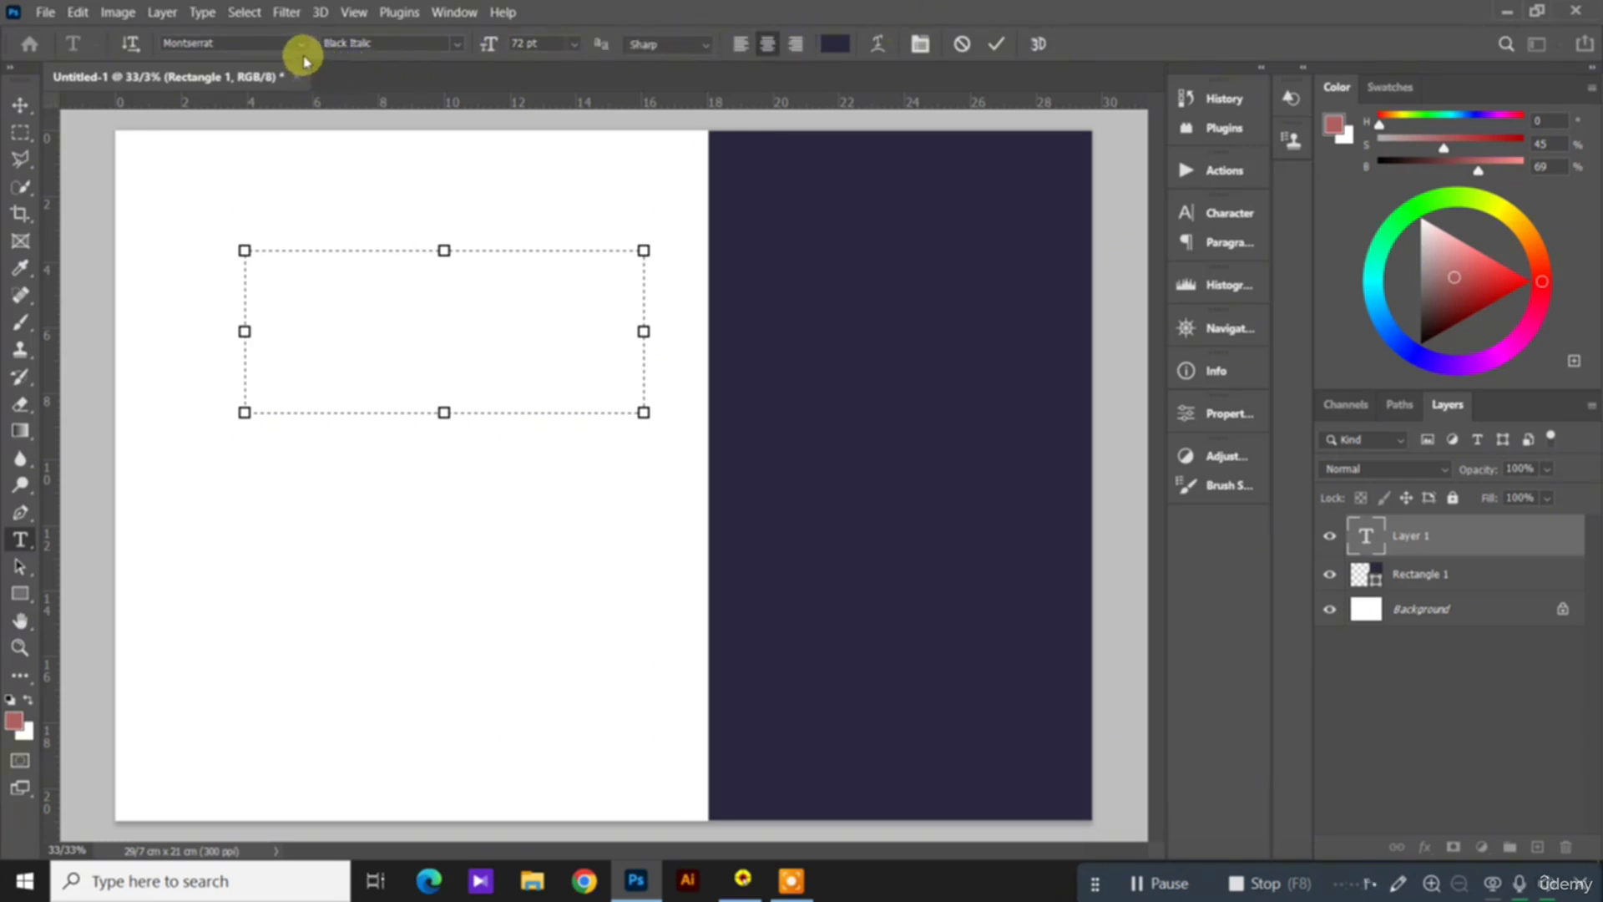
# Step: Set the Montserrat text to the Bold style at a size of 60 pt
pyautogui.click(455, 46)
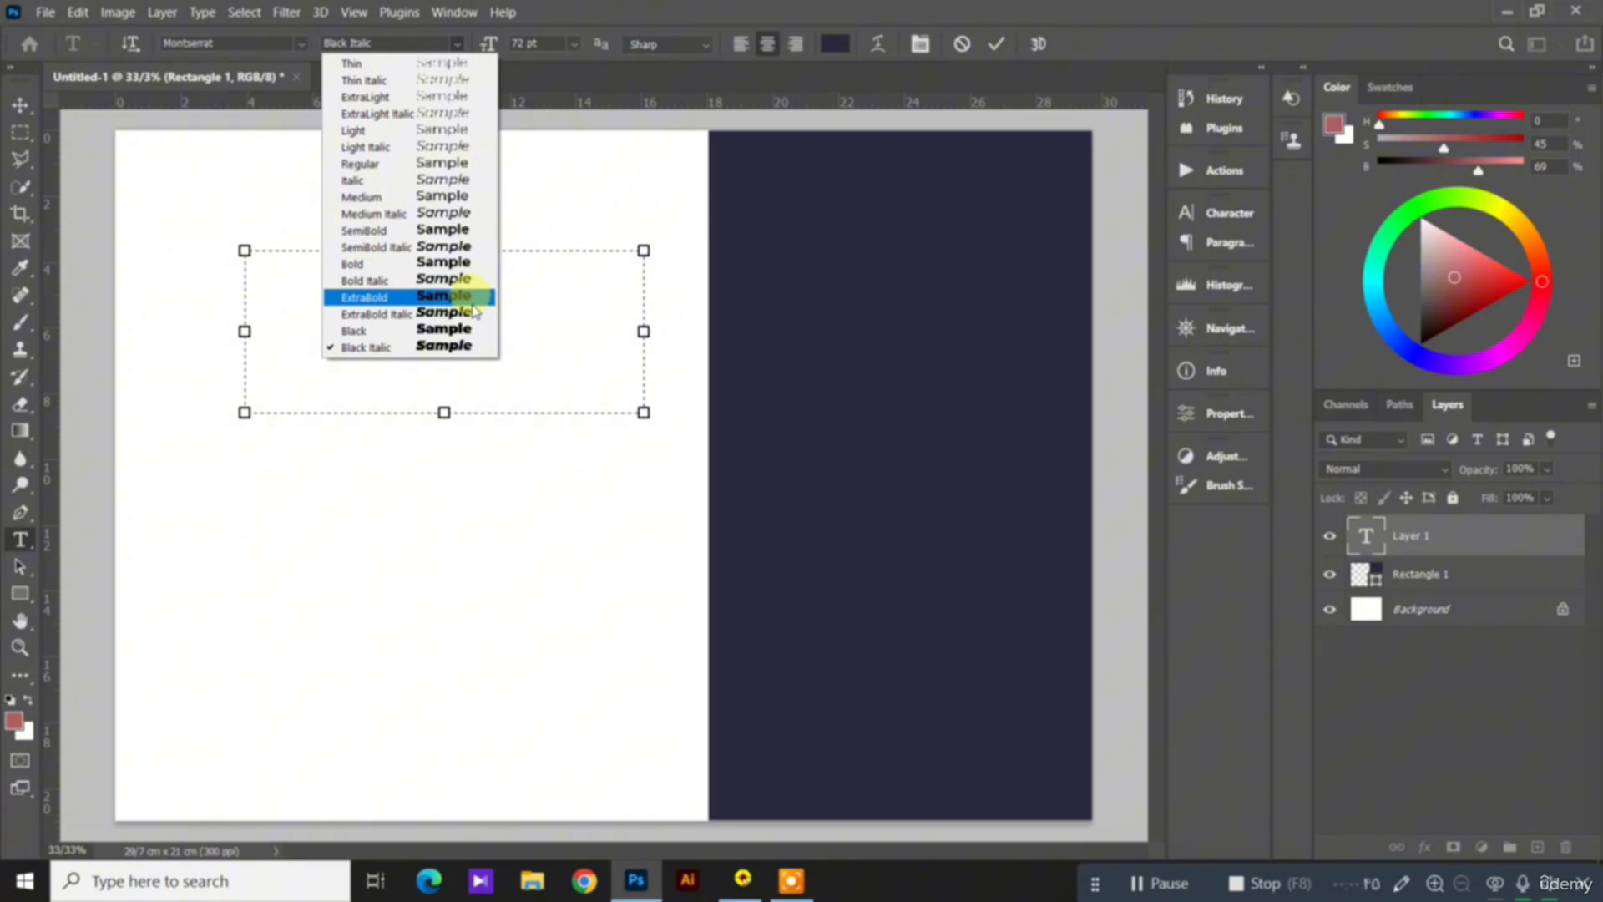
pyautogui.click(449, 265)
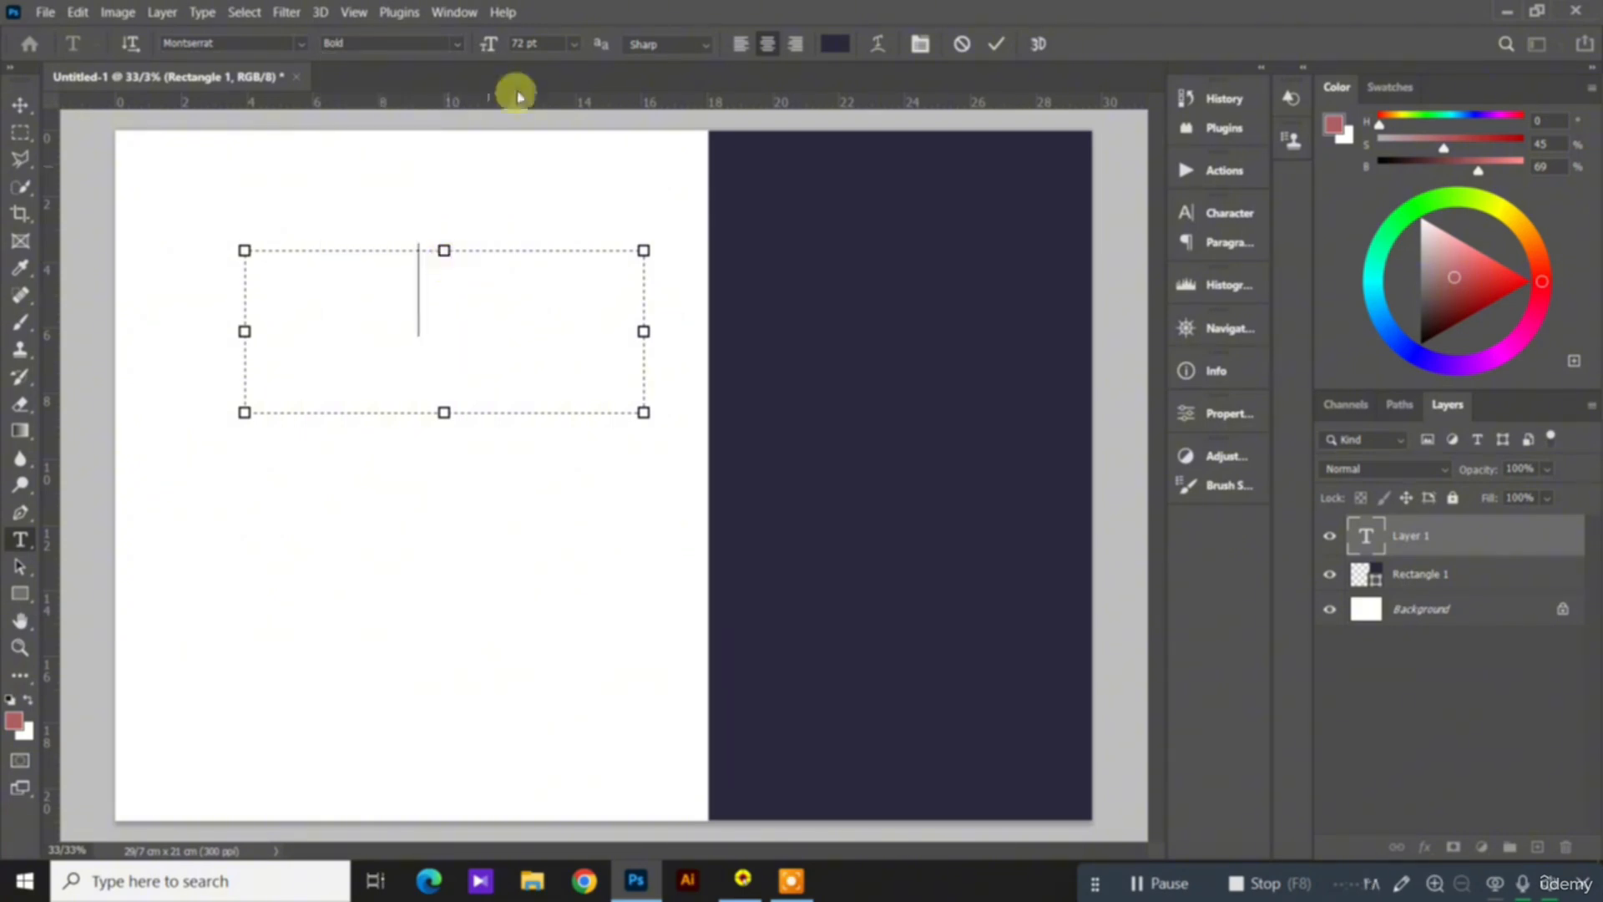
pyautogui.click(573, 47)
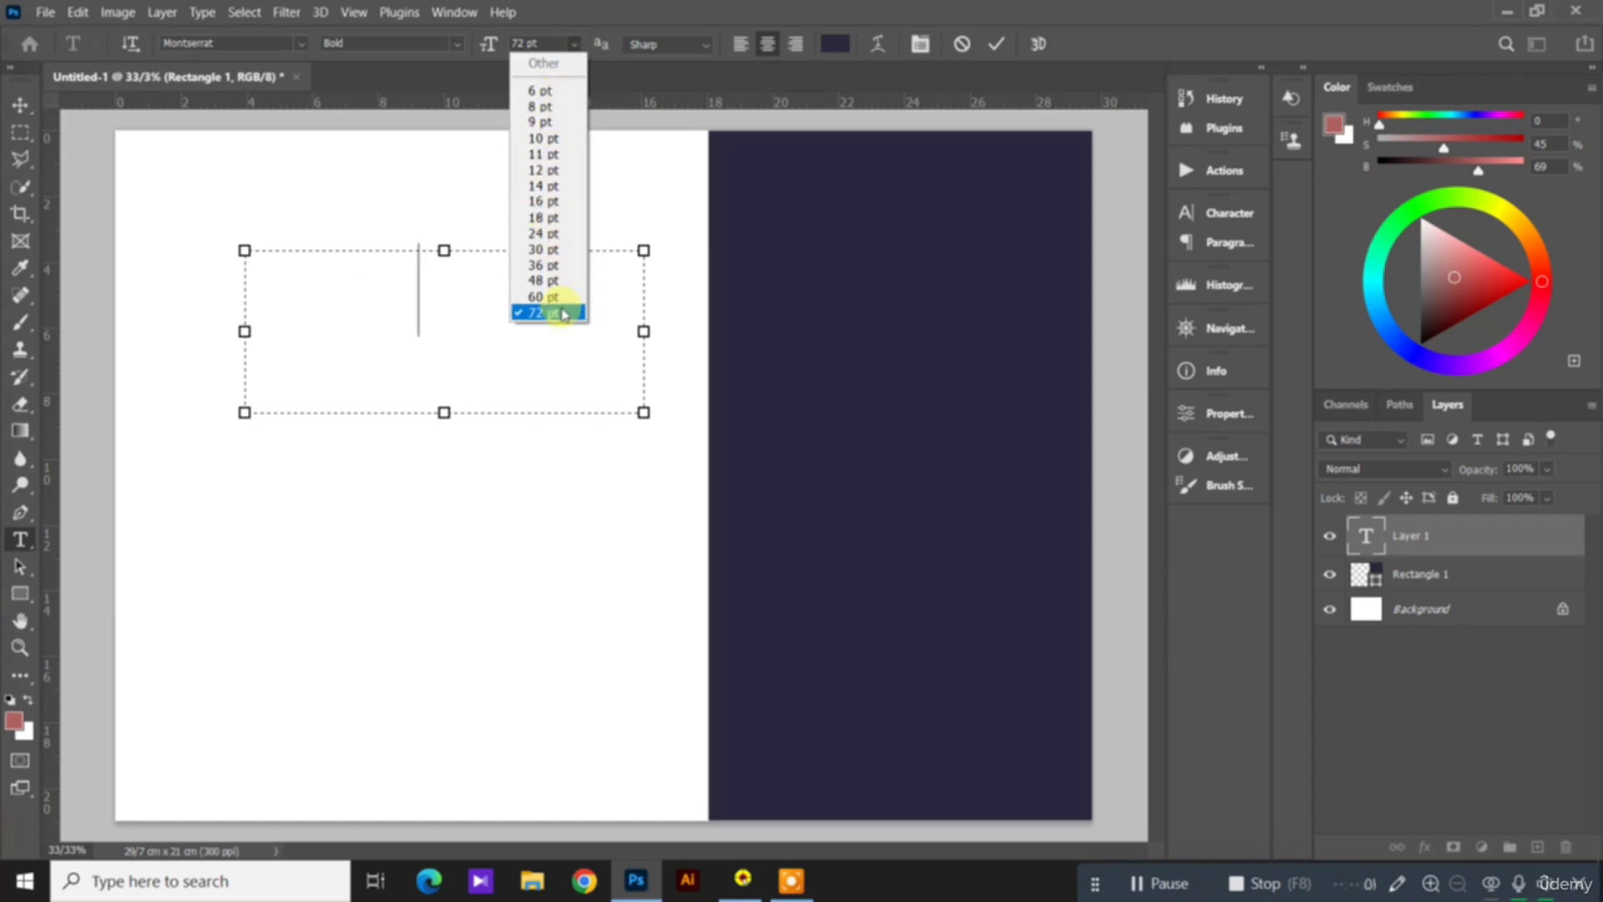
pyautogui.click(540, 91)
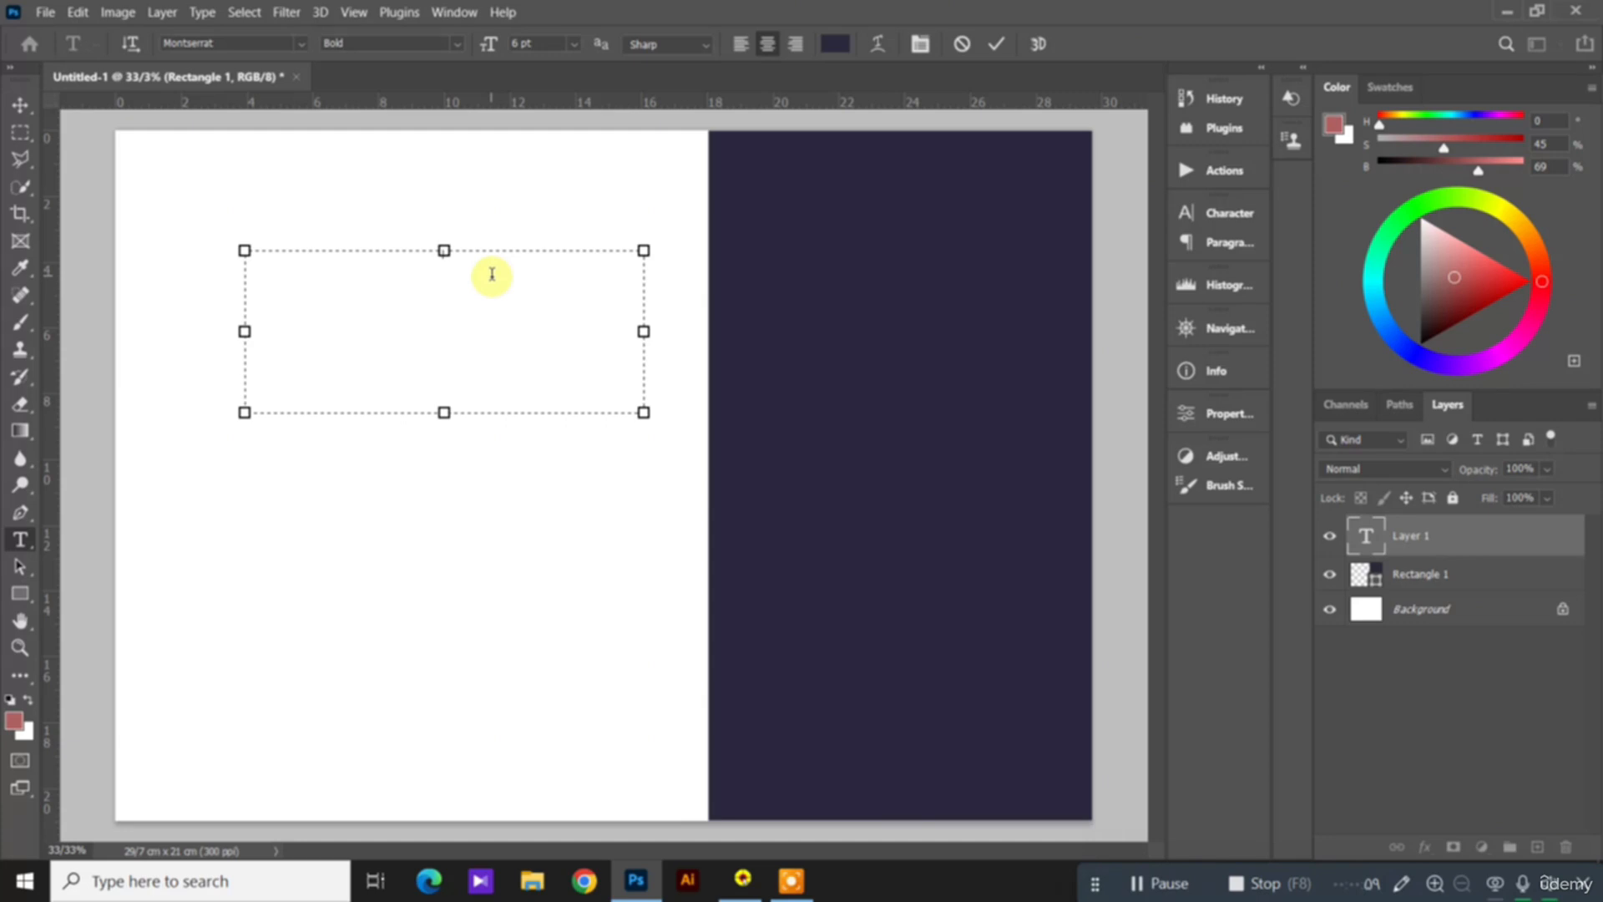
pyautogui.click(573, 44)
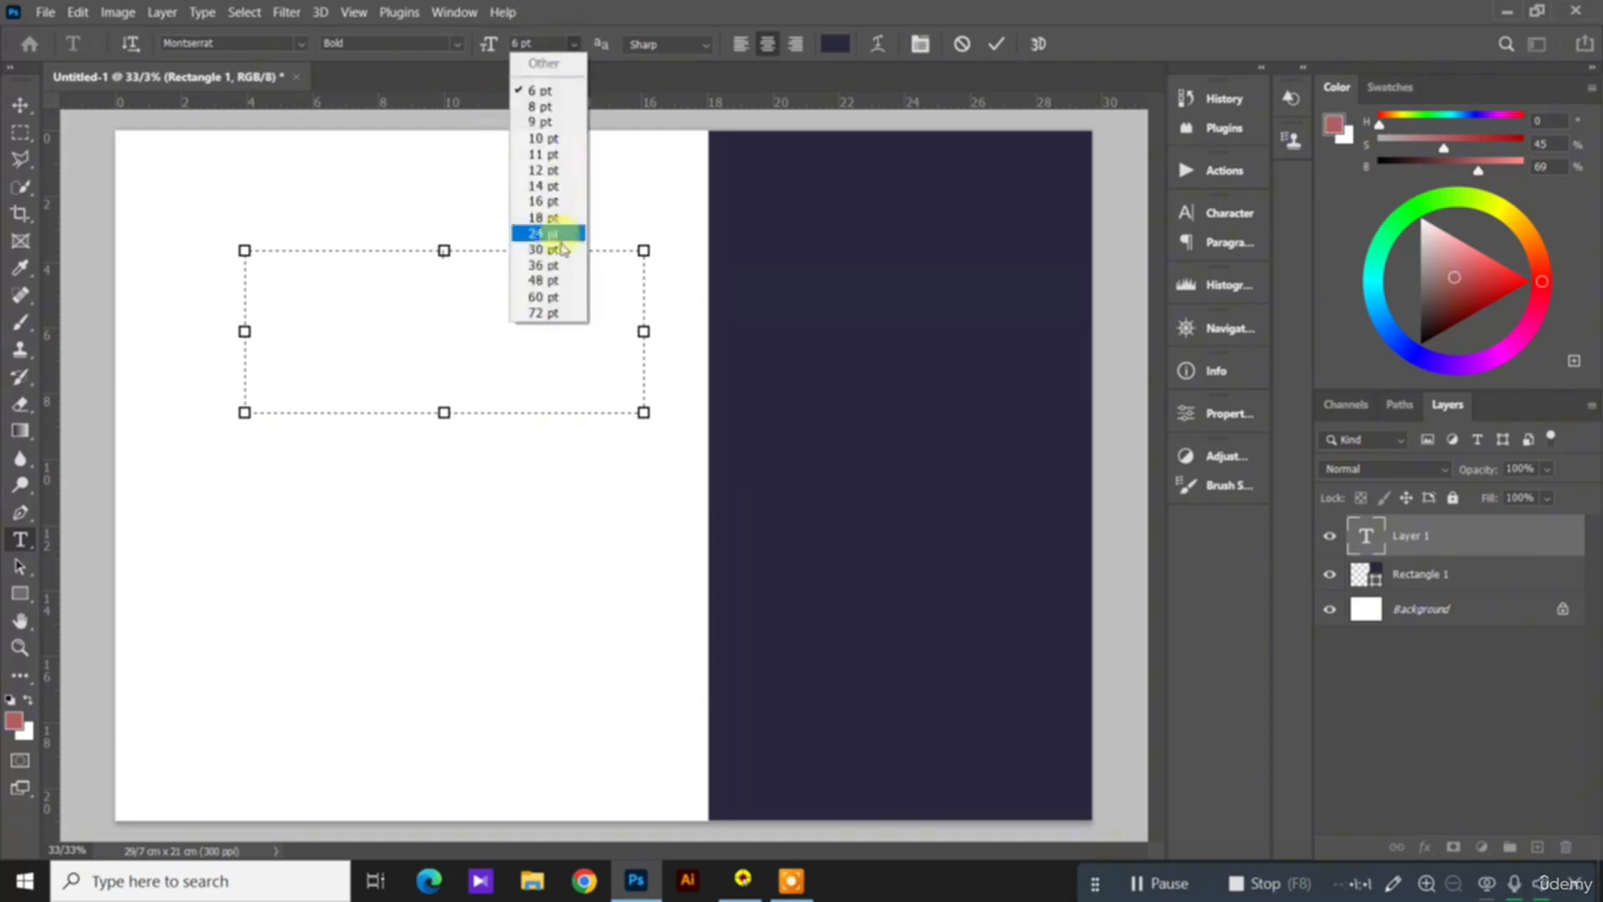
pyautogui.click(565, 298)
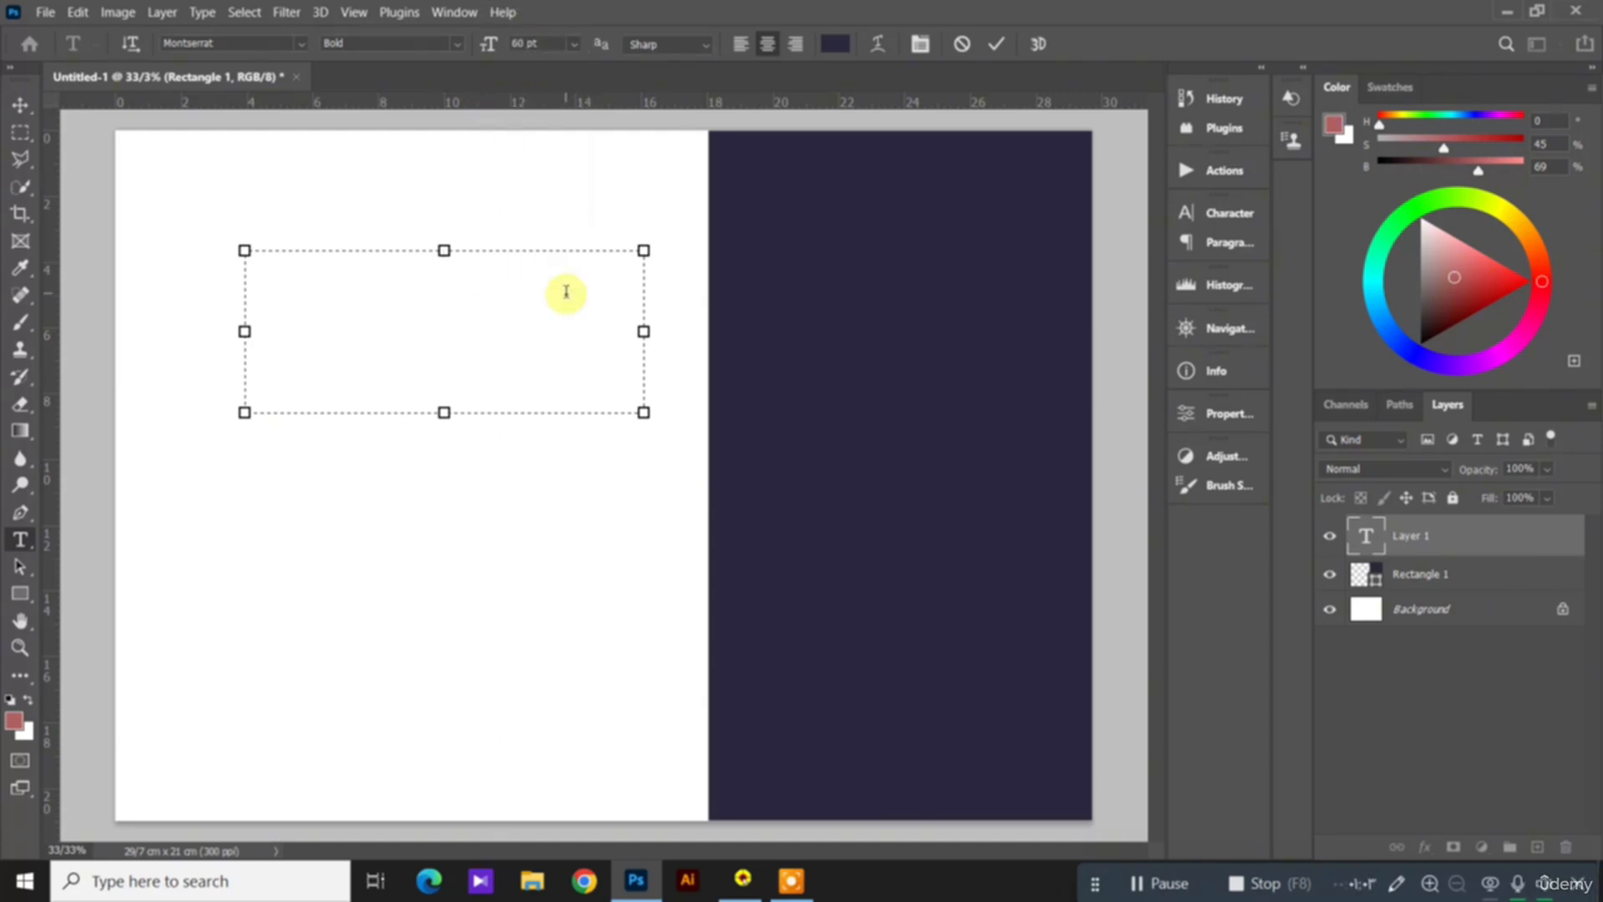
# Step: Enter the heading PORT in the text box and commit the text
pyautogui.write('PO')
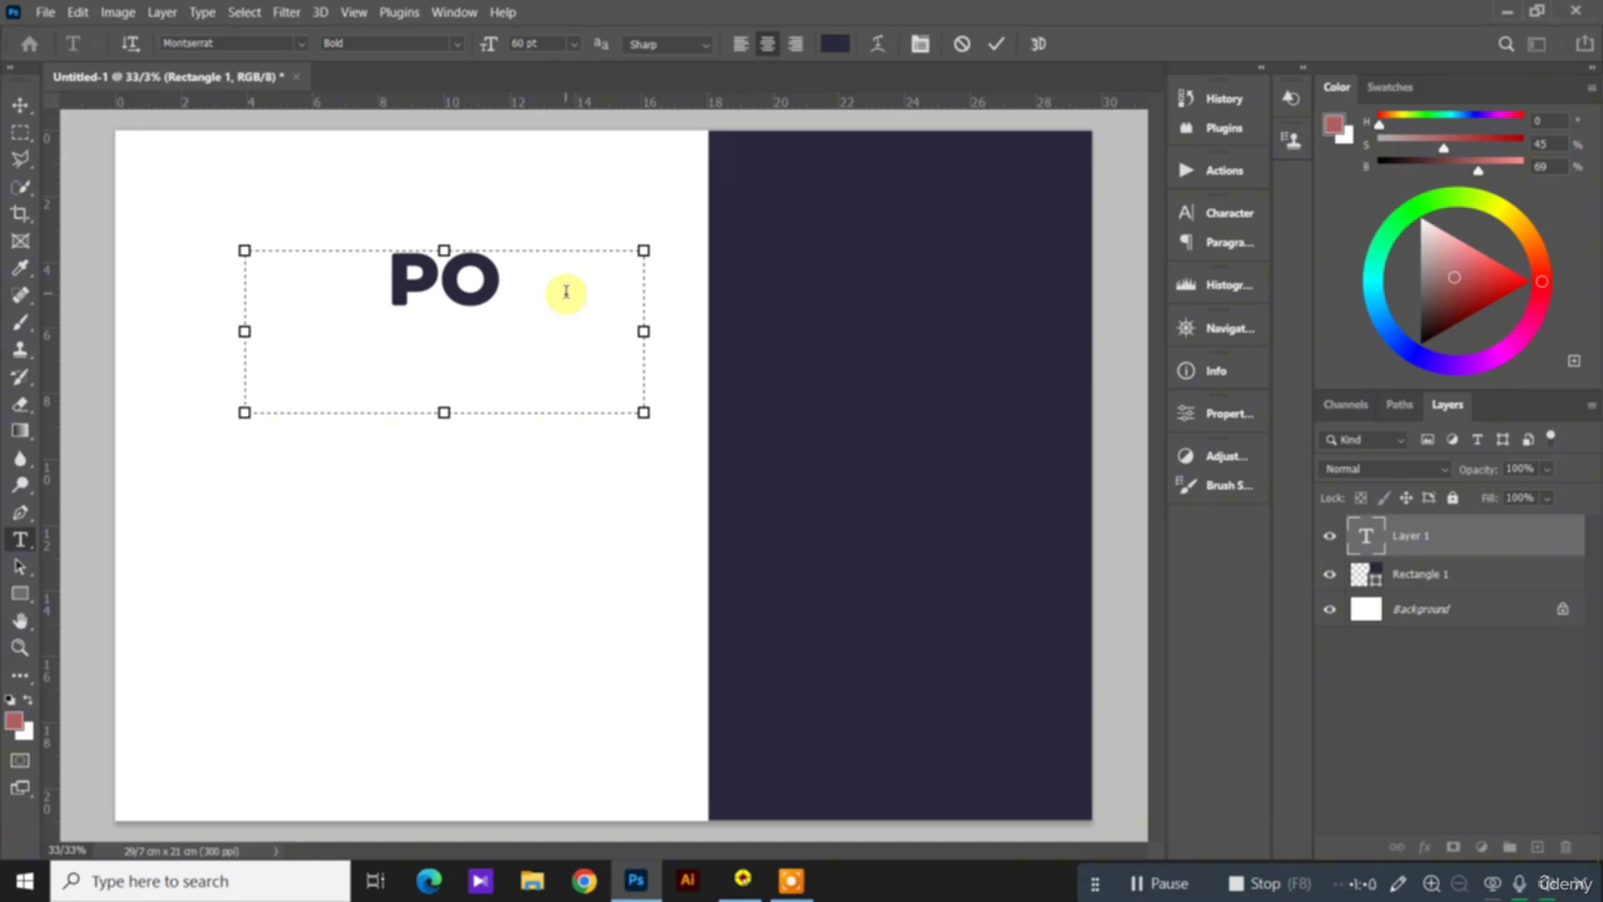
pyautogui.write('RT')
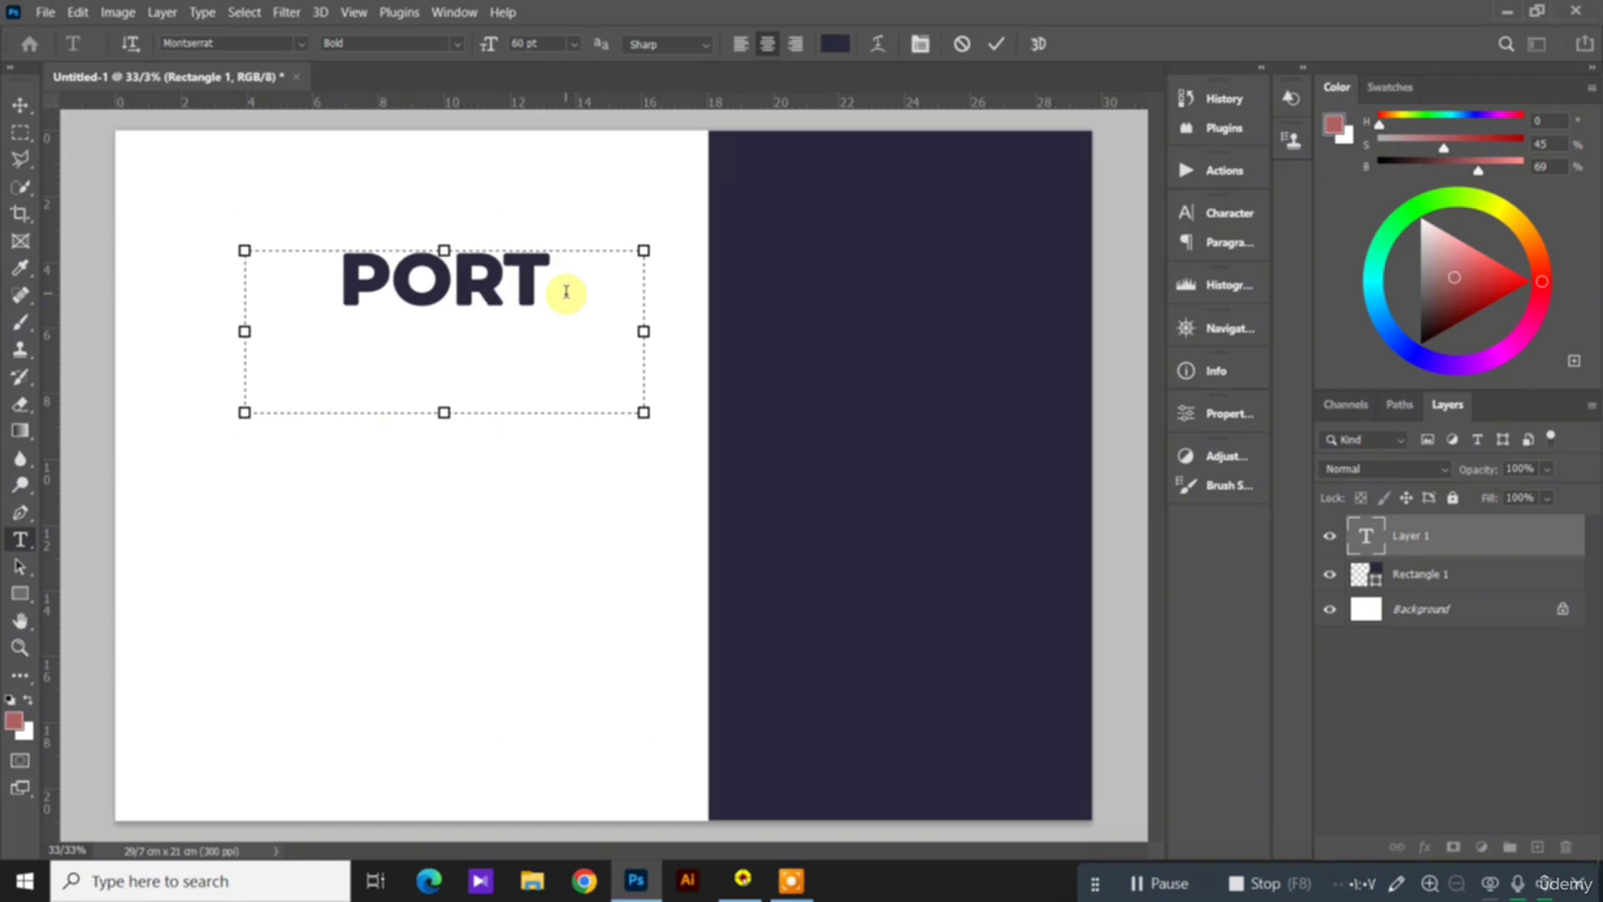
pyautogui.click(25, 107)
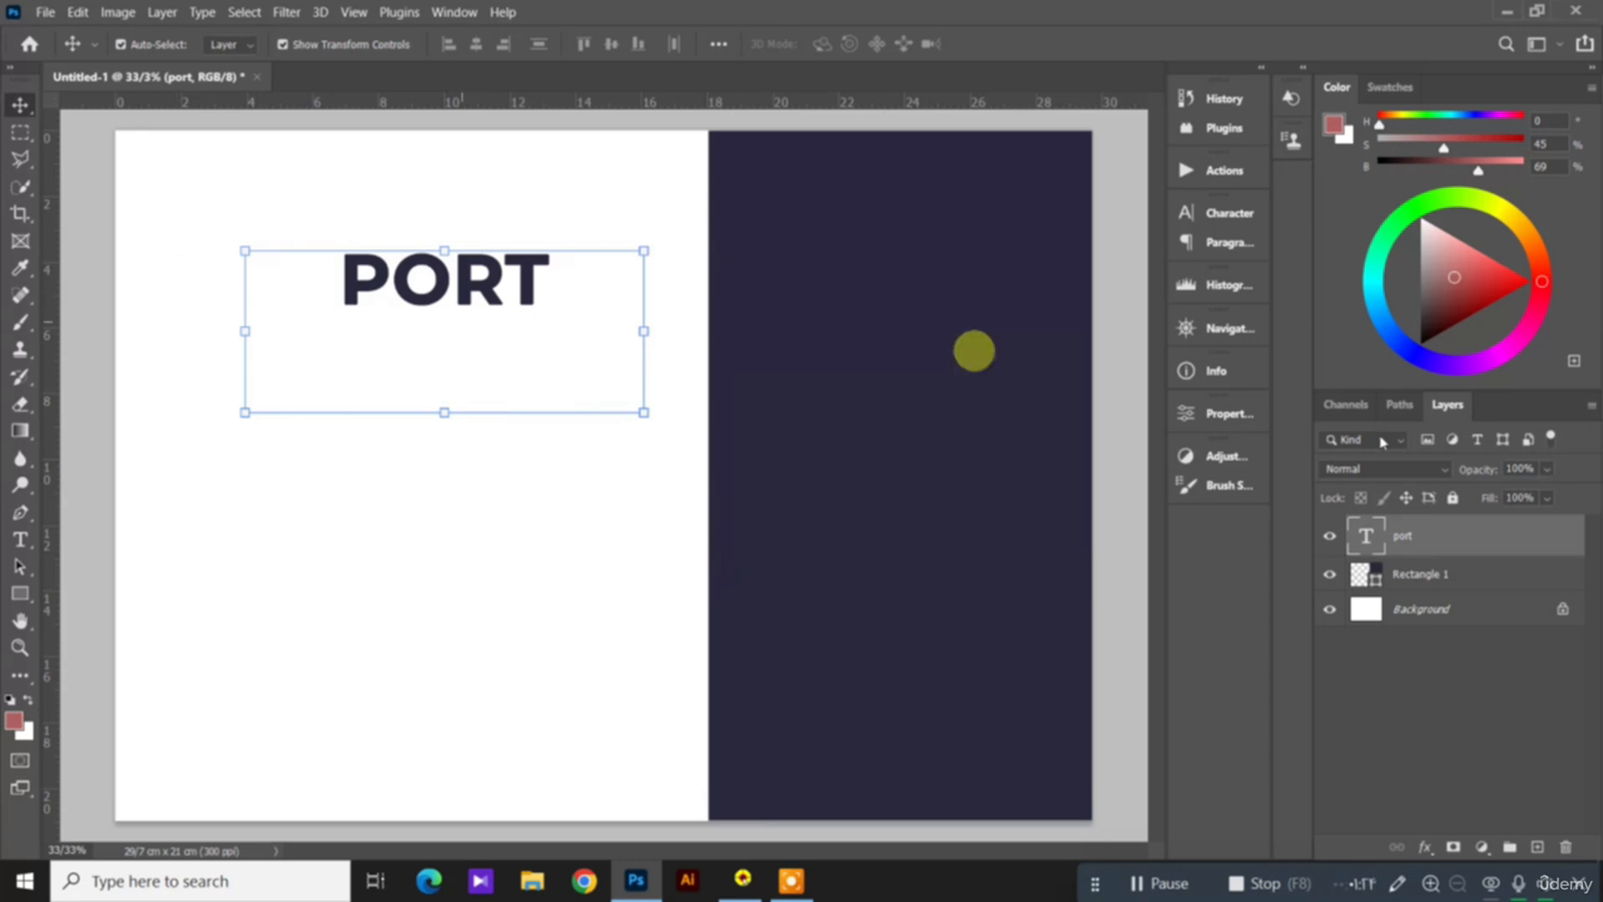
# Step: Enable the Stroke effect in the layer style of the PORT text layer and show its settings
pyautogui.click(1435, 541)
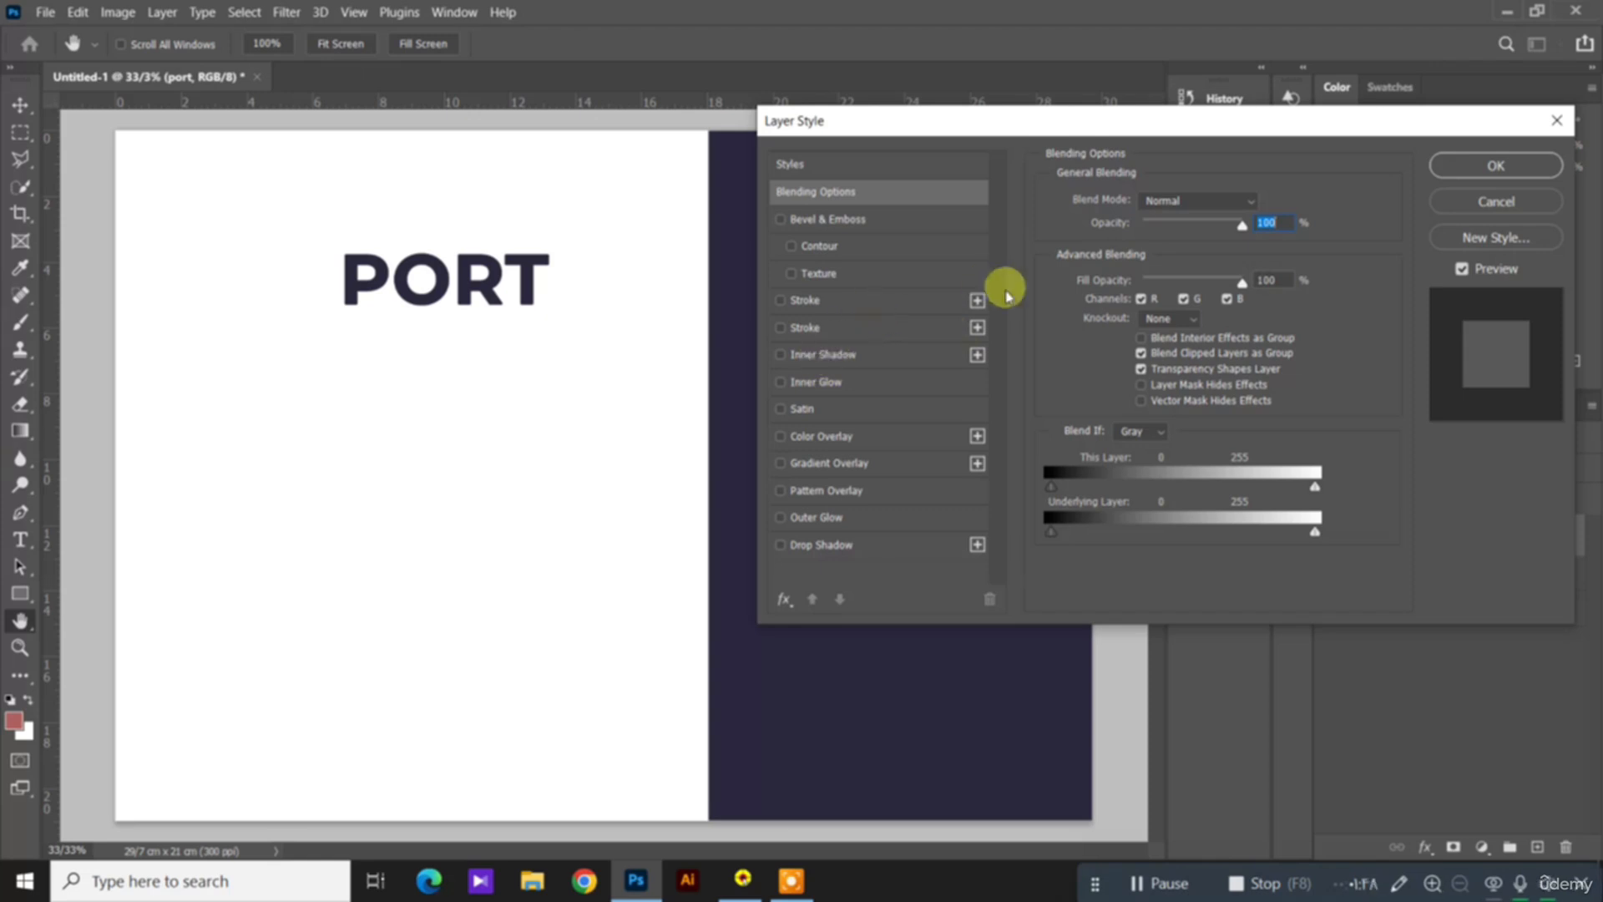
pyautogui.click(780, 301)
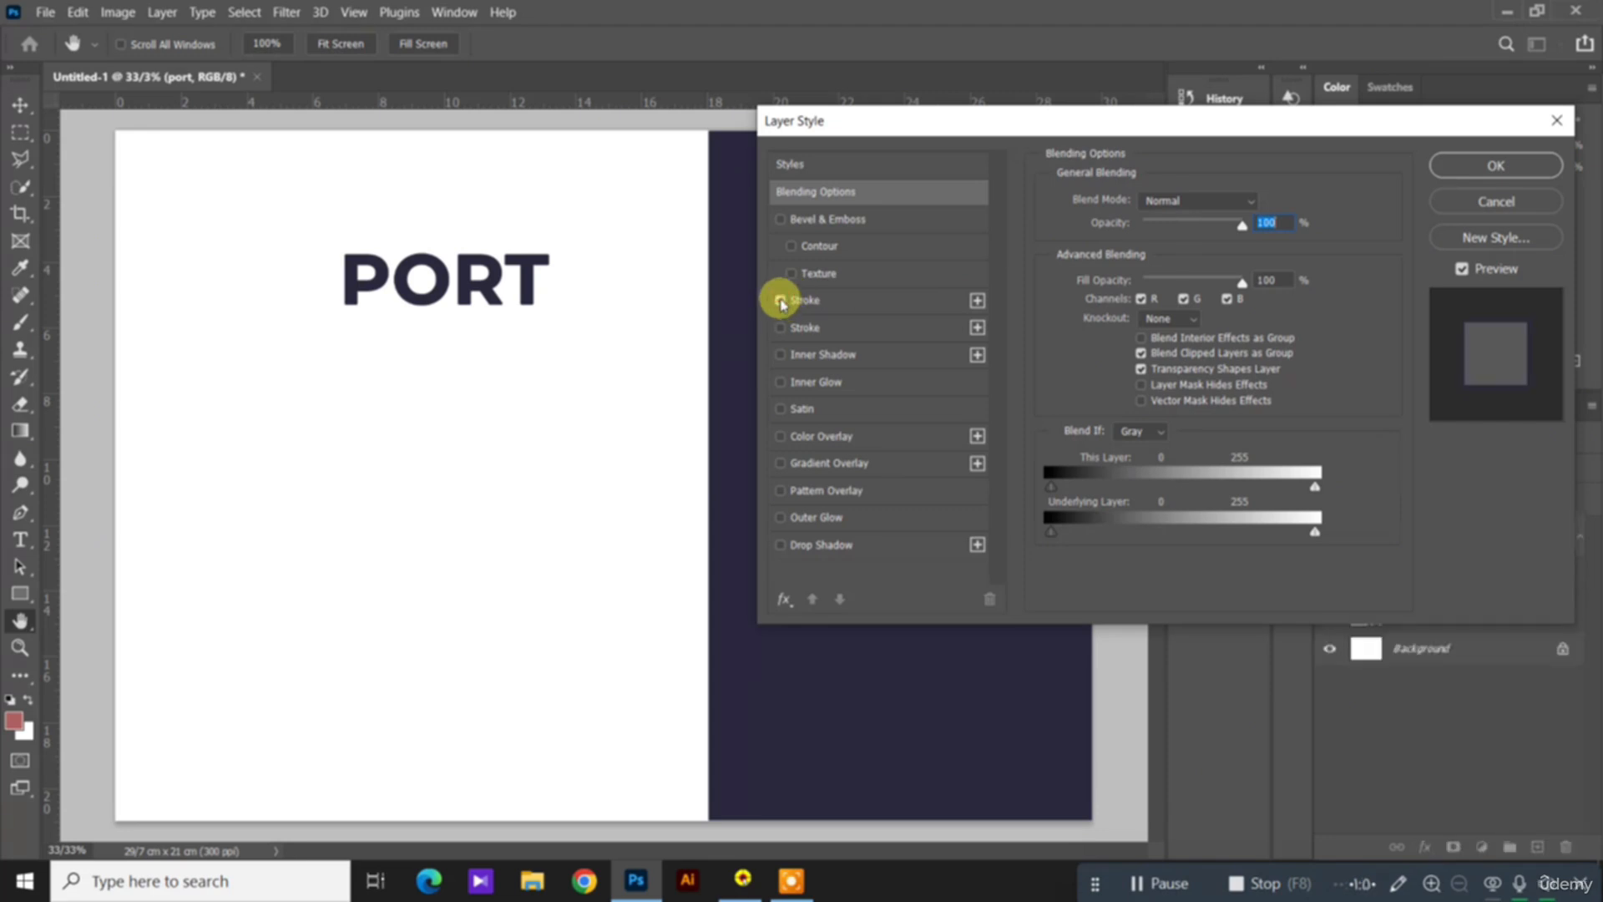
pyautogui.click(876, 311)
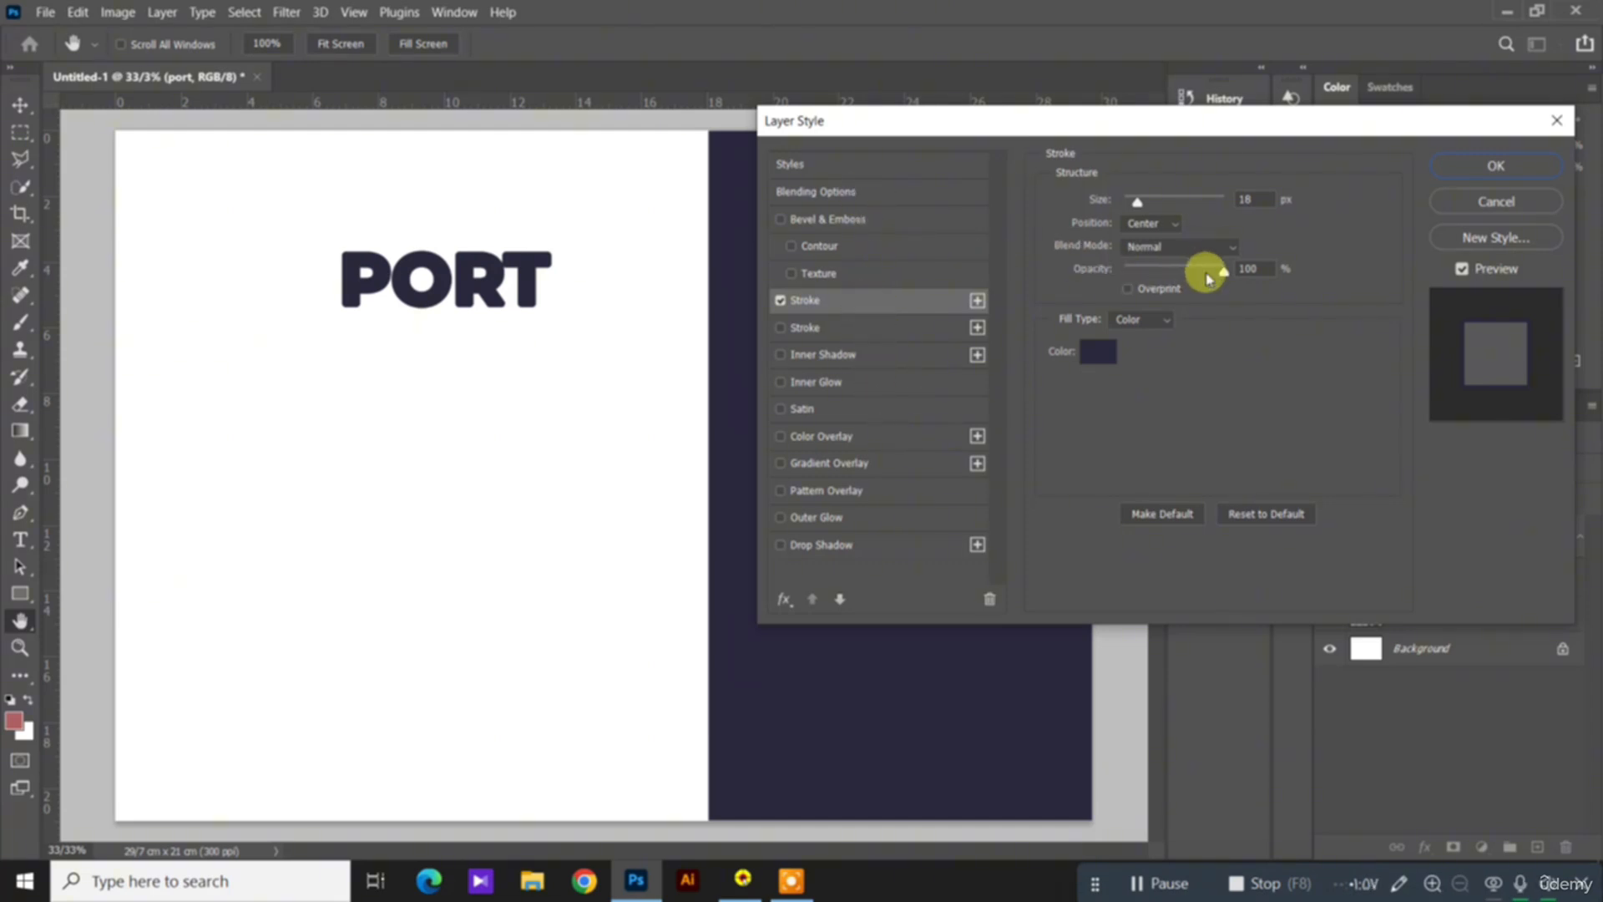
# Step: Set the stroke colour of the PORT text to the pink df187a
pyautogui.click(1098, 351)
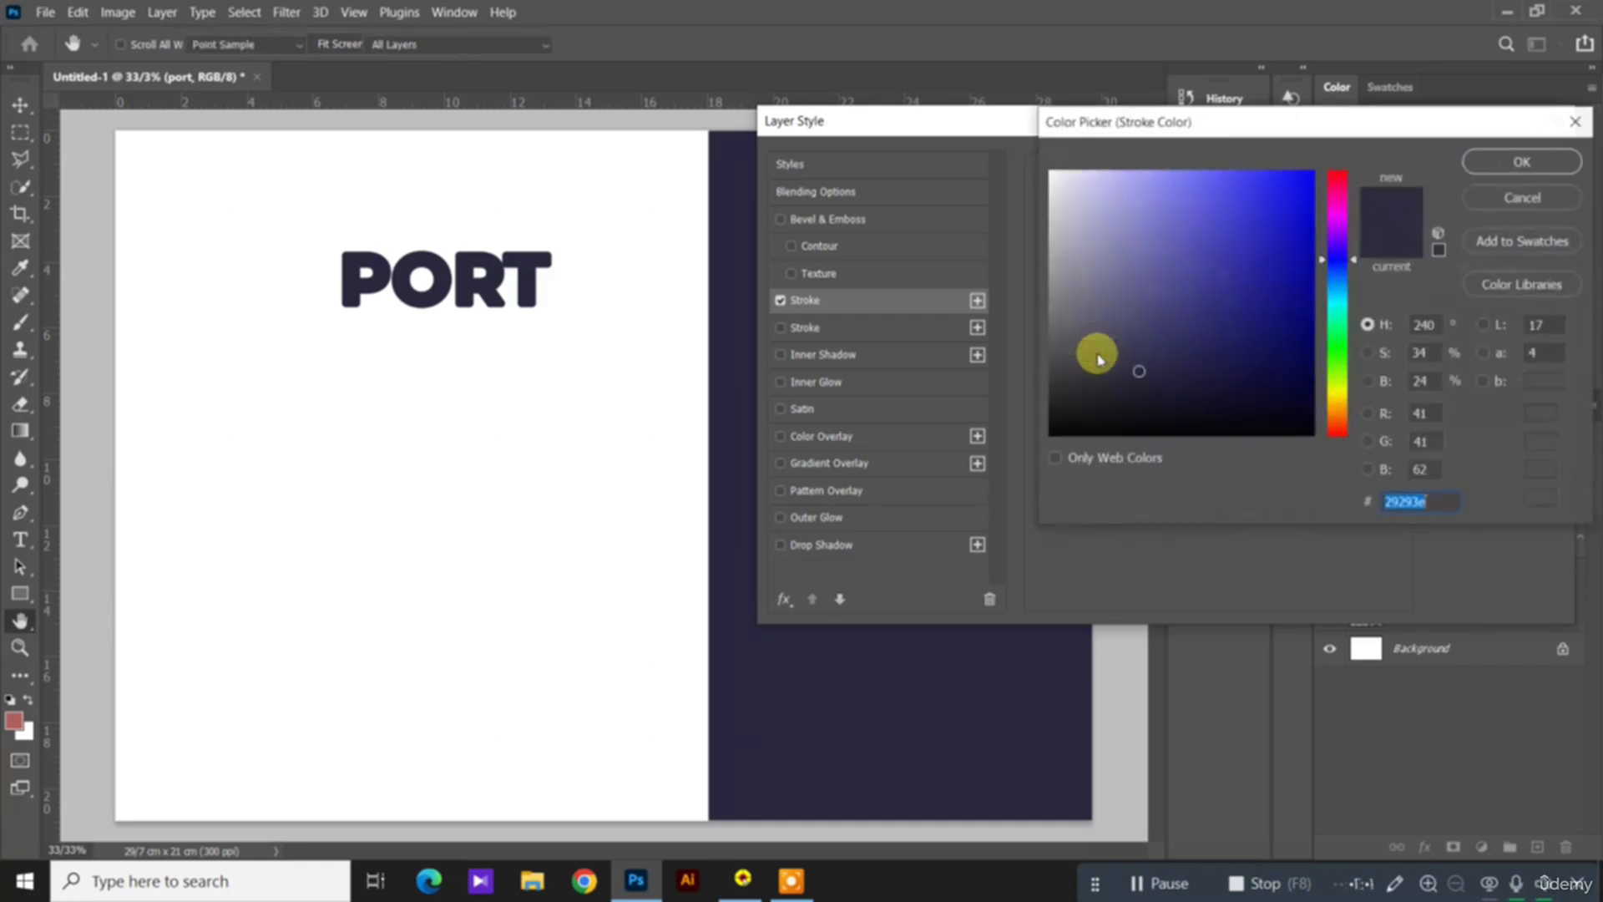
pyautogui.click(1341, 195)
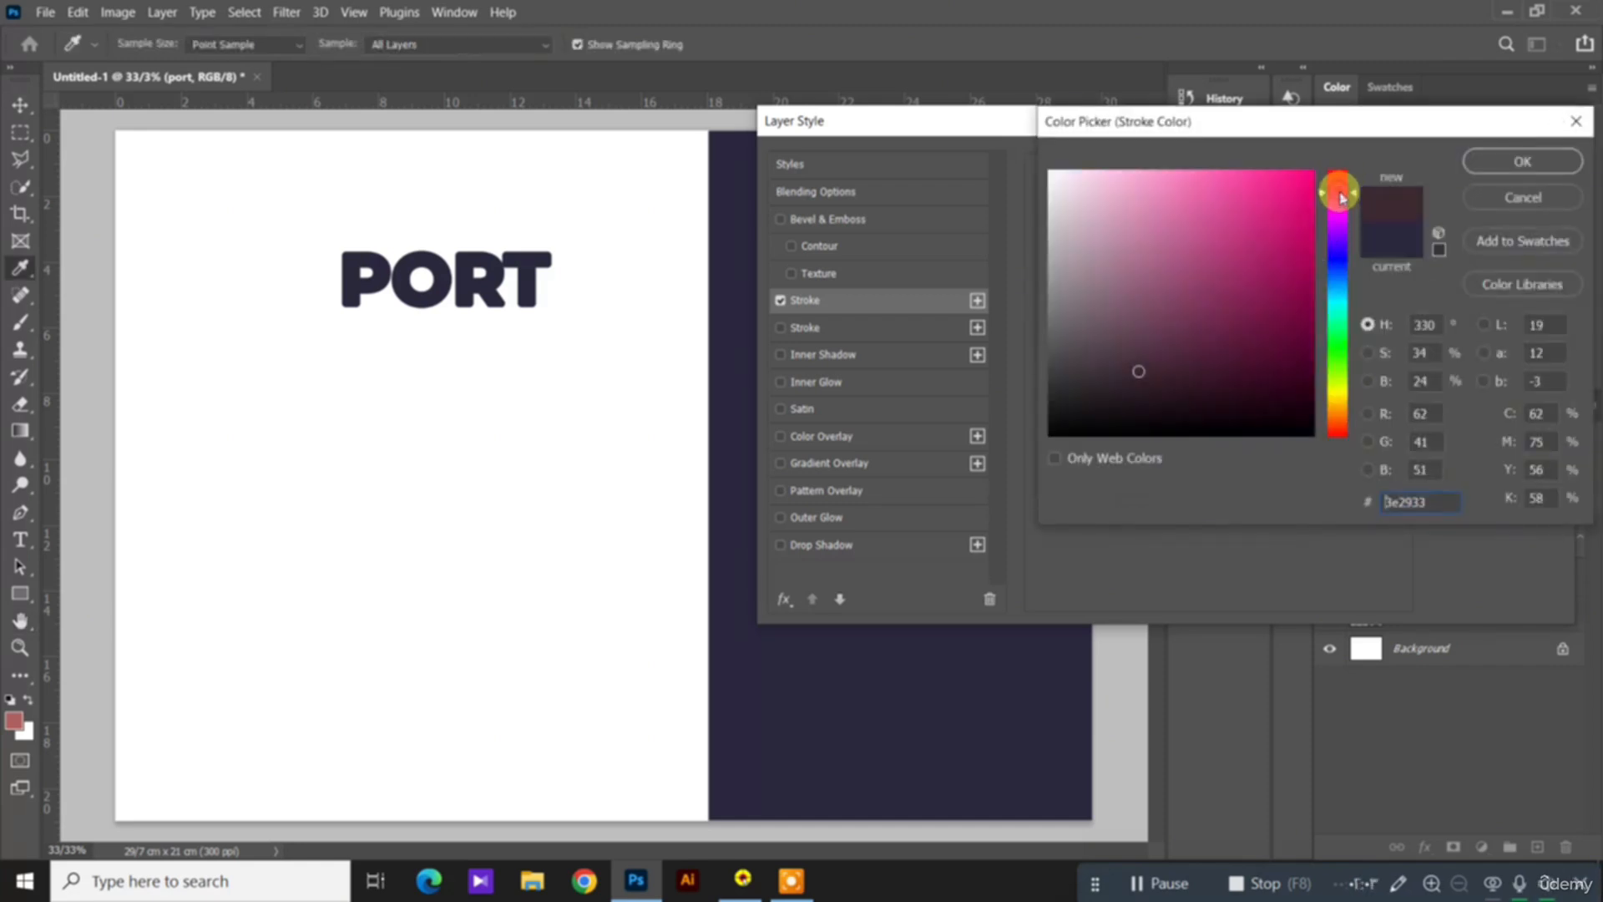
pyautogui.click(1287, 203)
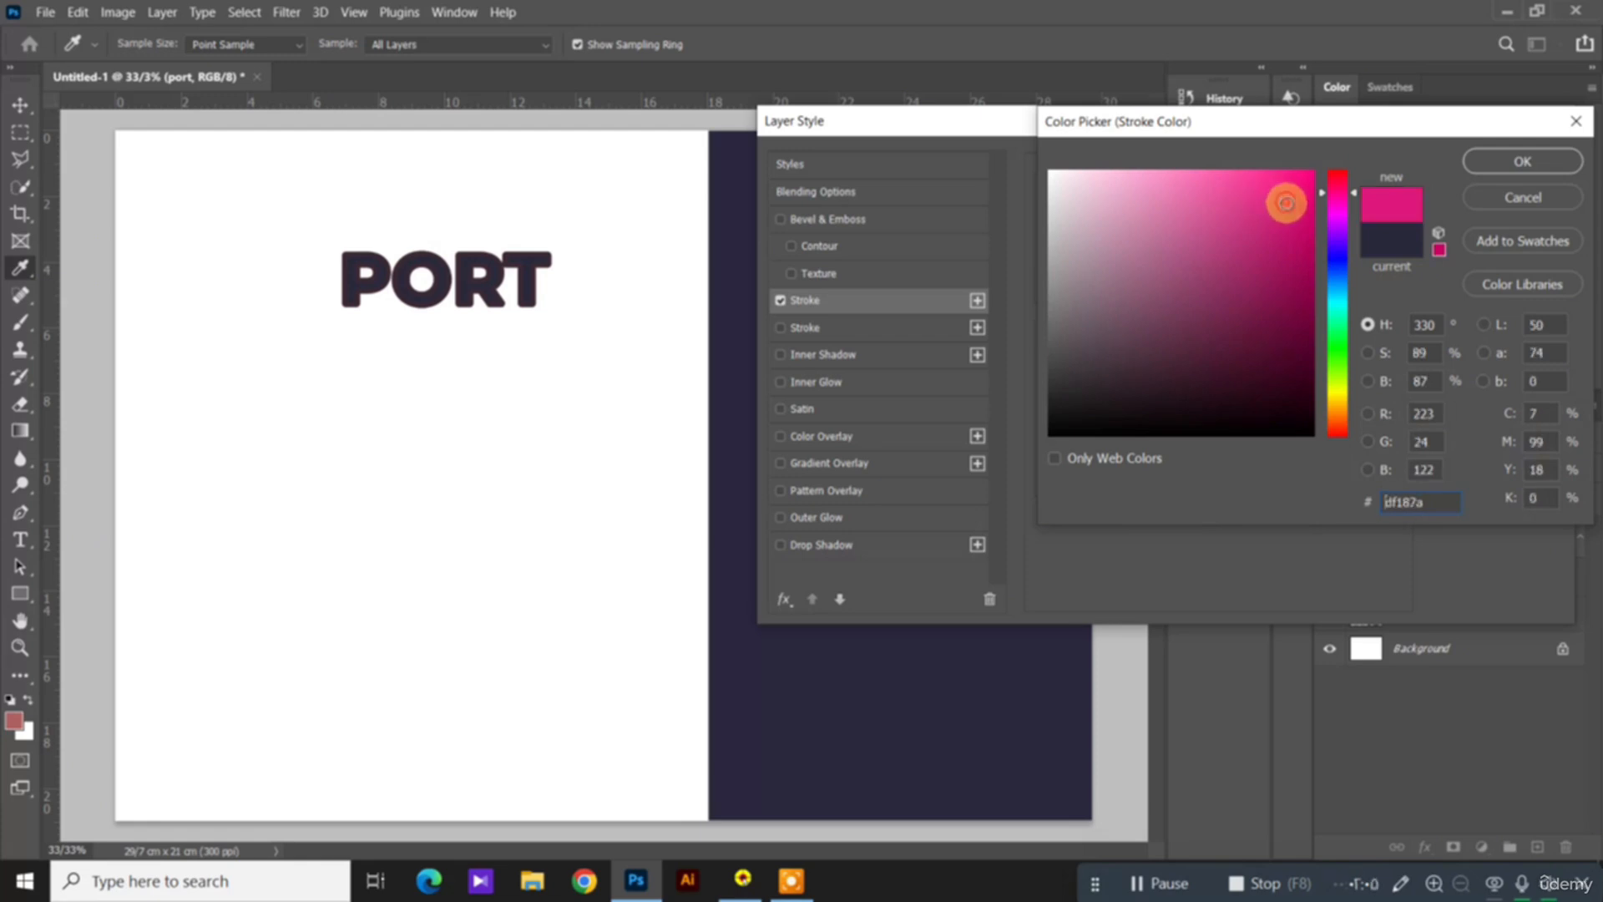
pyautogui.click(1513, 164)
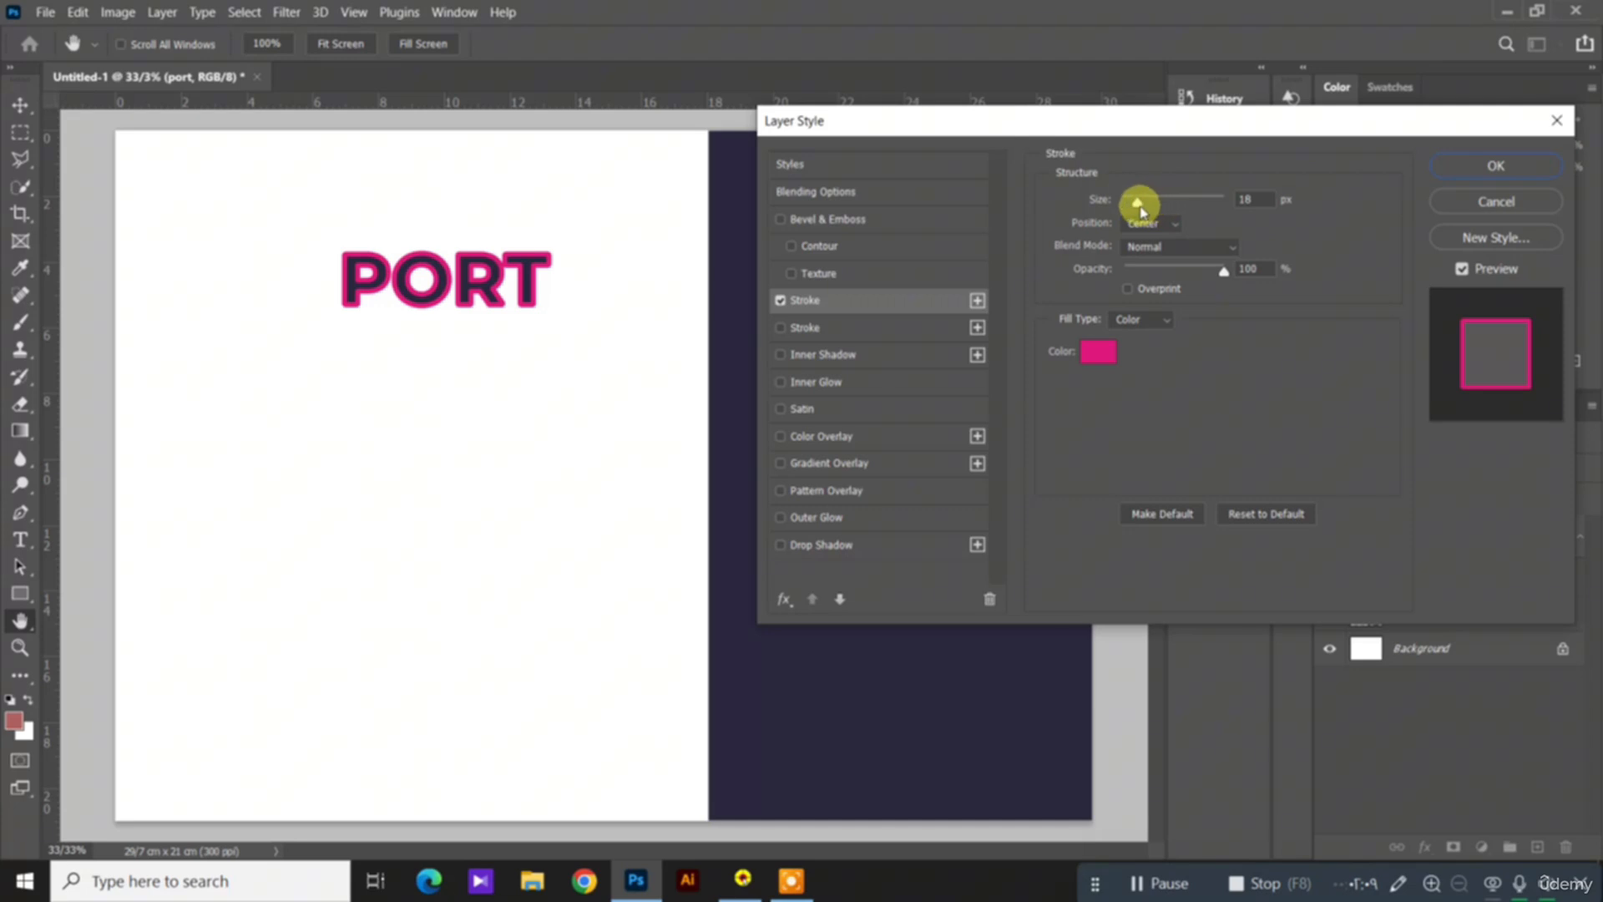
# Step: Try a thicker stroke around the PORT text, and set the stroke size to 20 px
pyautogui.moveTo(1139, 208)
pyautogui.mouseDown()
pyautogui.moveTo(1206, 216)
pyautogui.moveTo(1144, 213)
pyautogui.mouseUp()
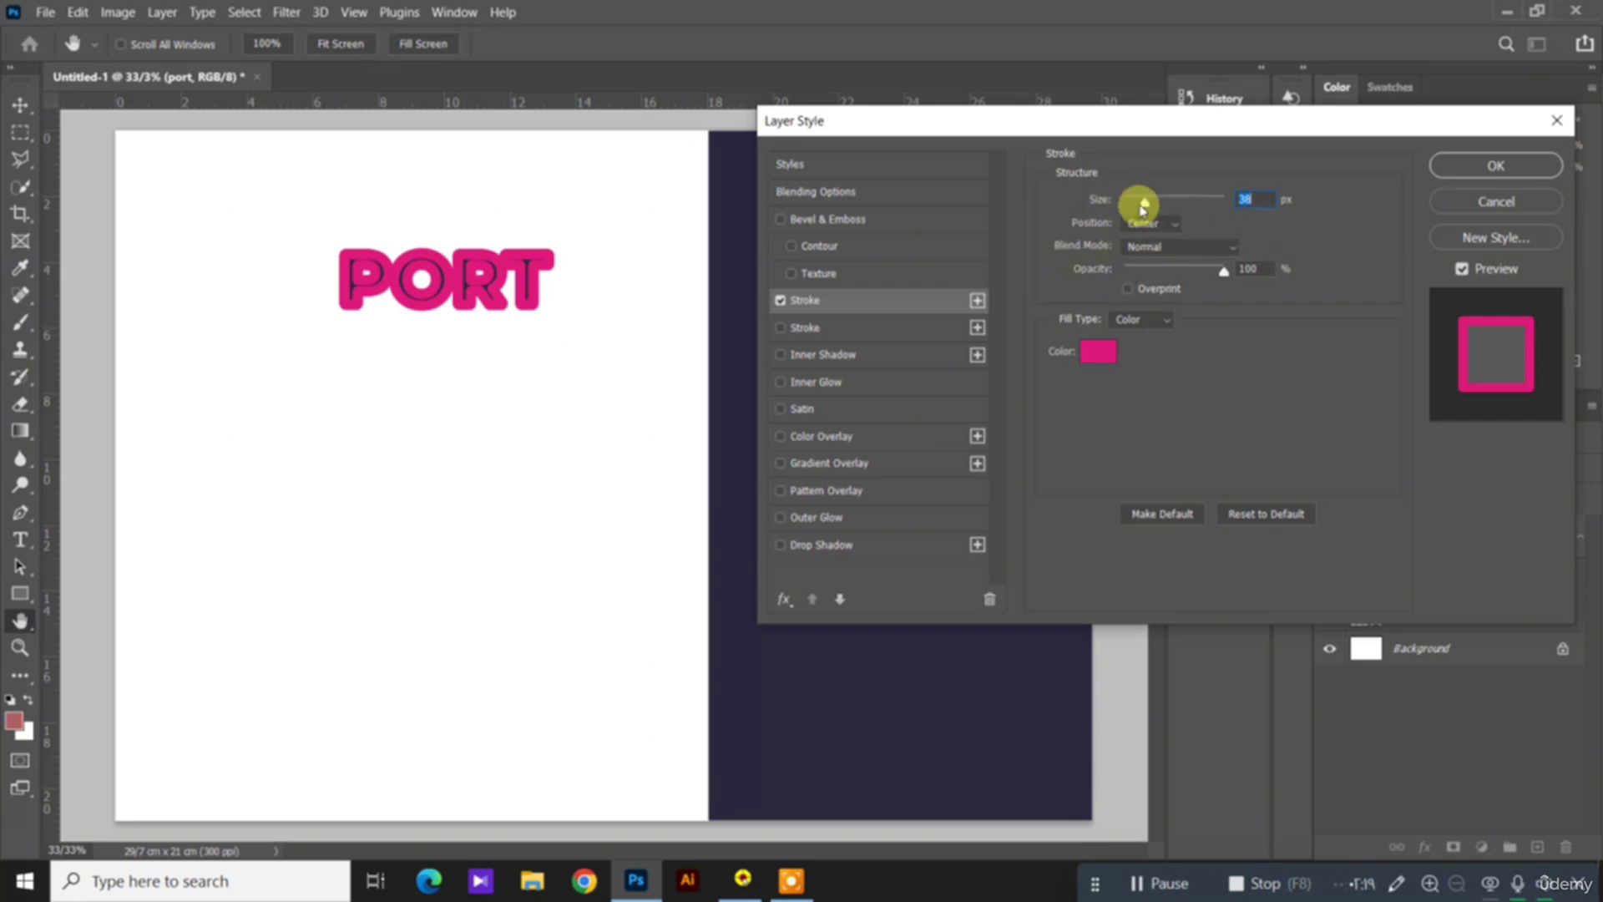
pyautogui.moveTo(1145, 204); pyautogui.dragTo(1137, 210)
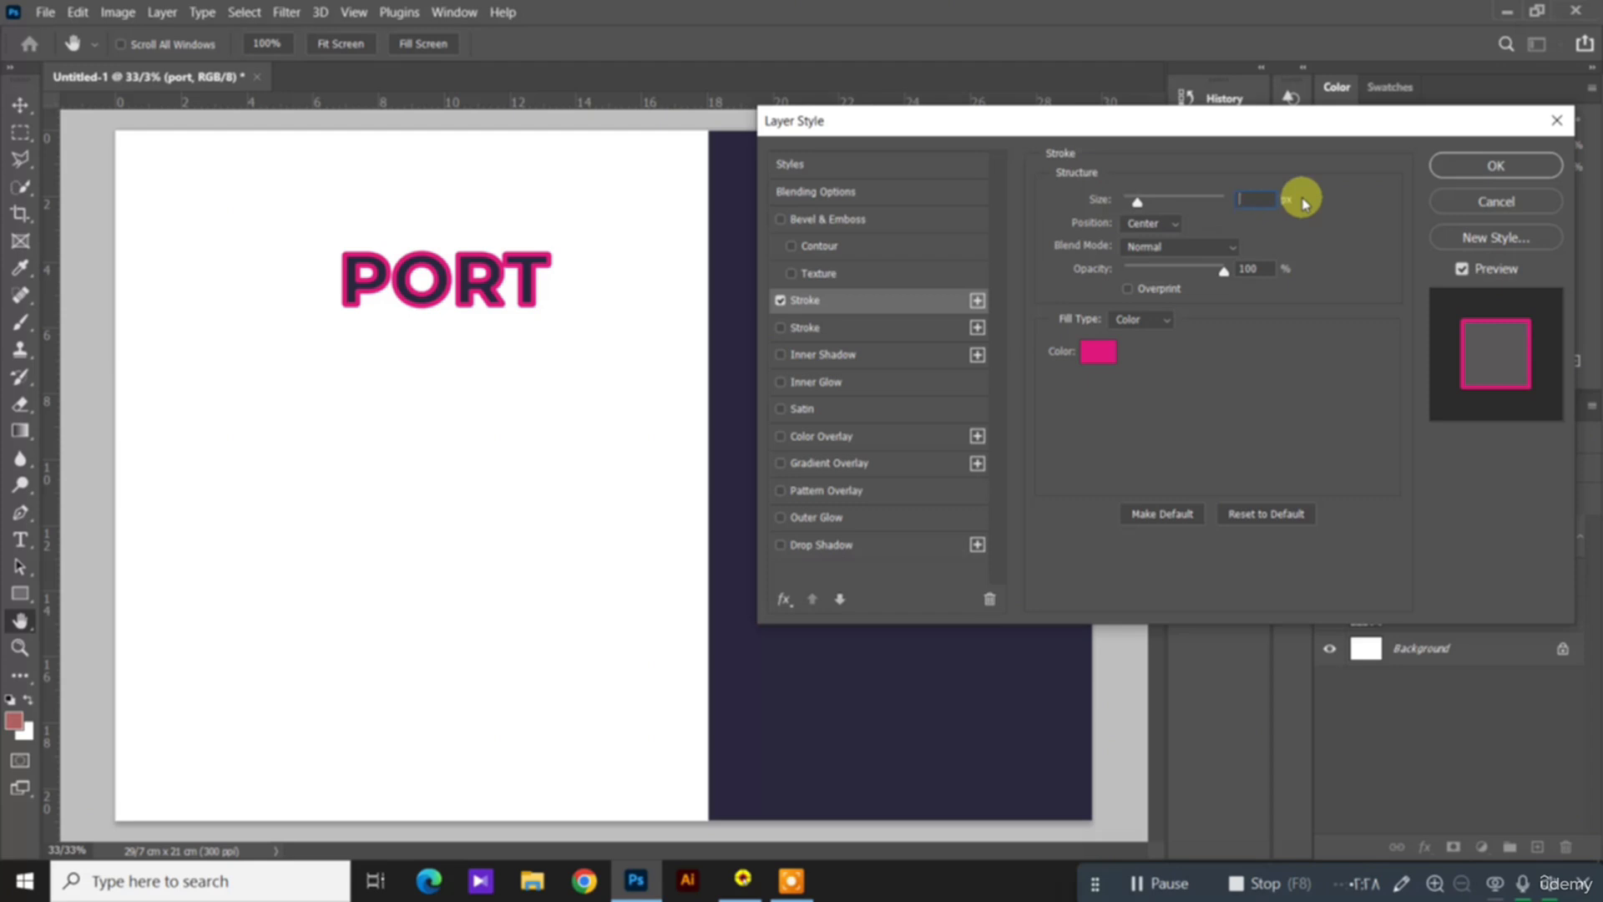
pyautogui.write('20')
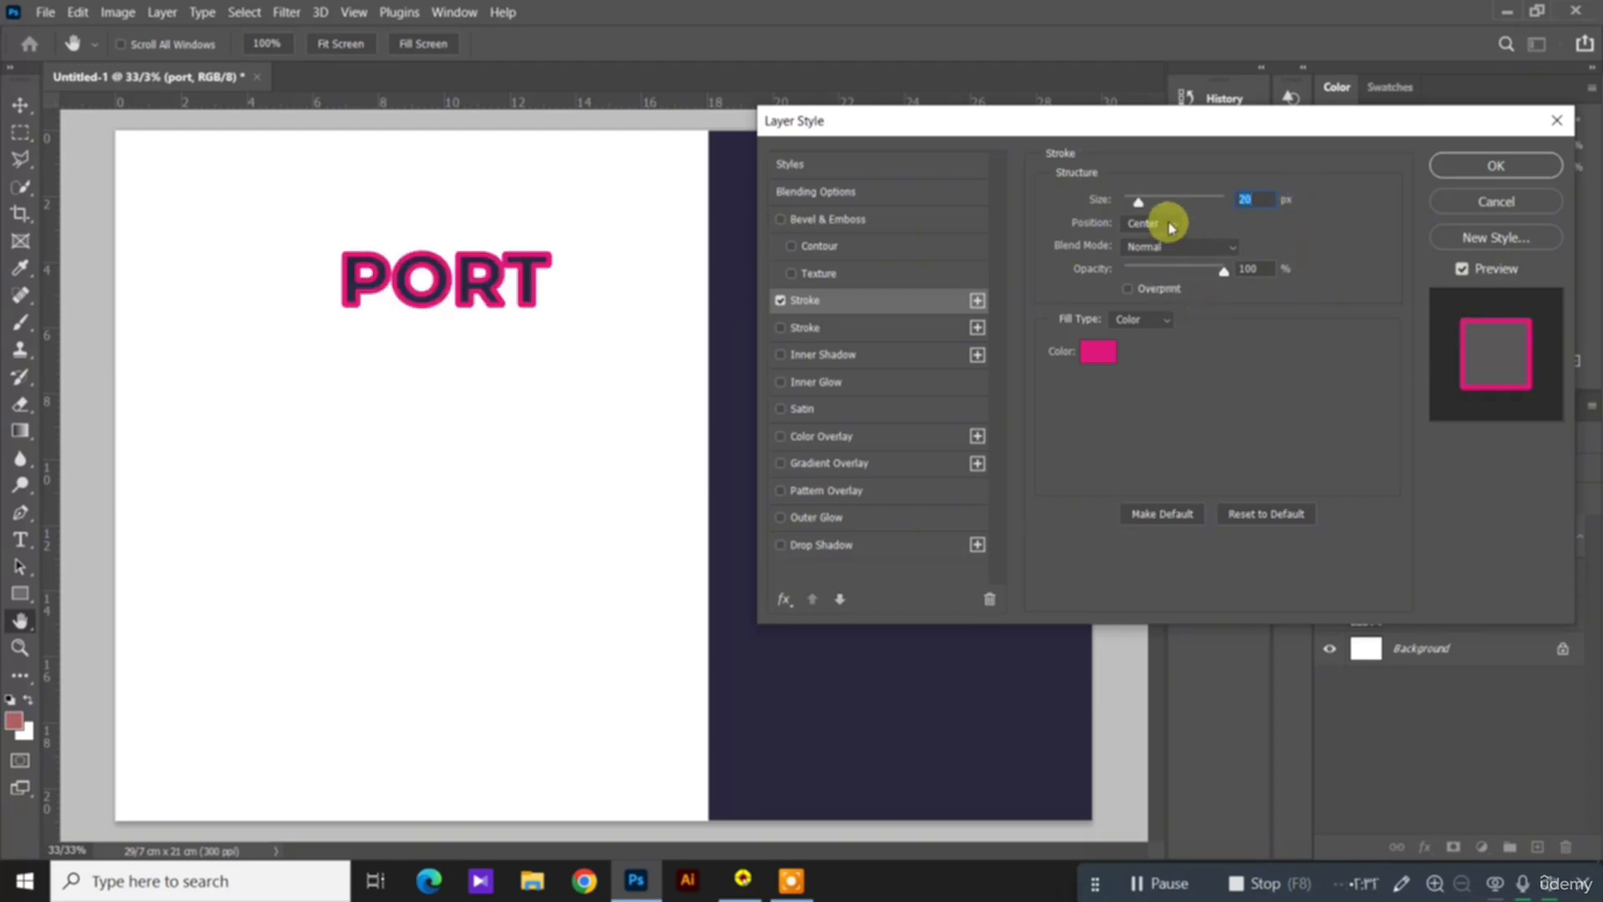
# Step: Try the Outside and Inside positions for the stroke, and return the position to Center
pyautogui.click(1169, 224)
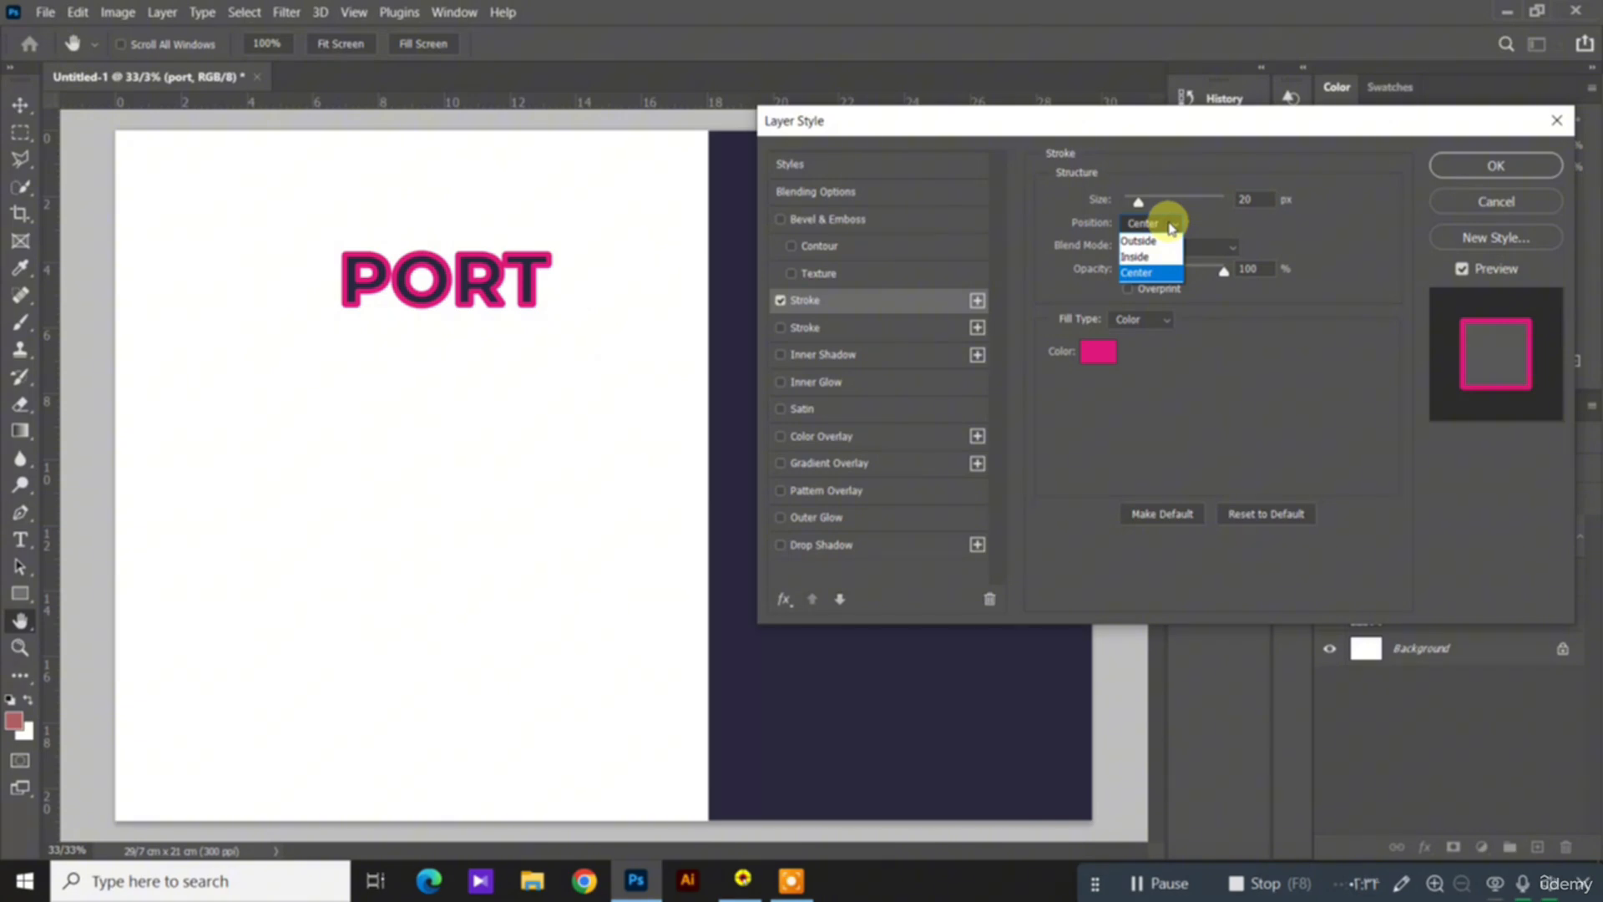
pyautogui.click(1140, 241)
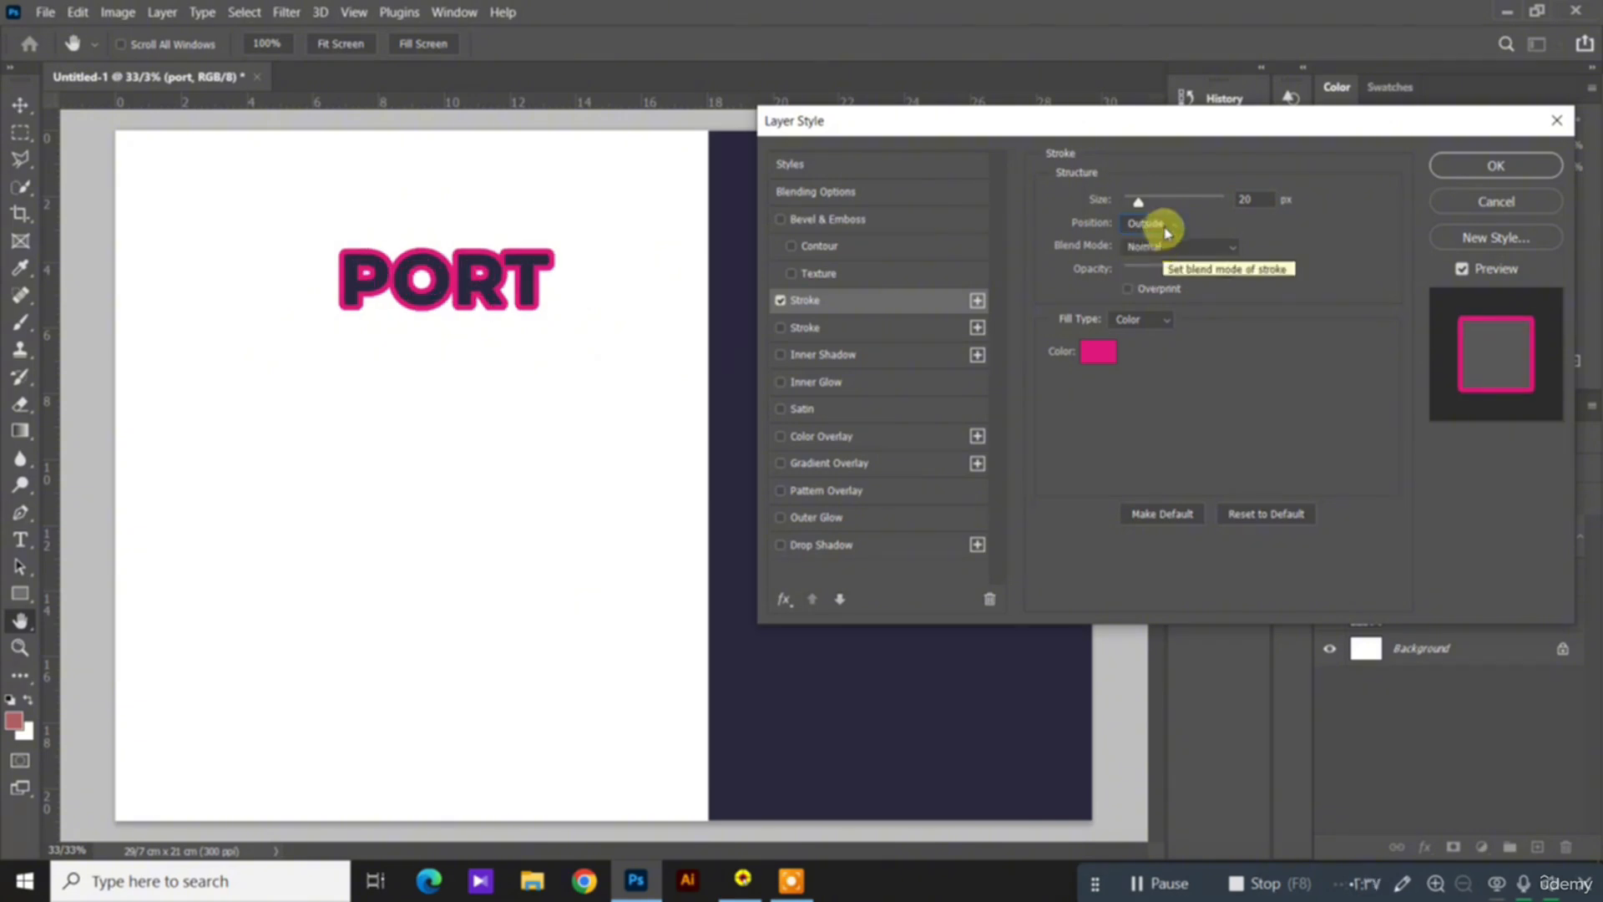
pyautogui.click(1165, 226)
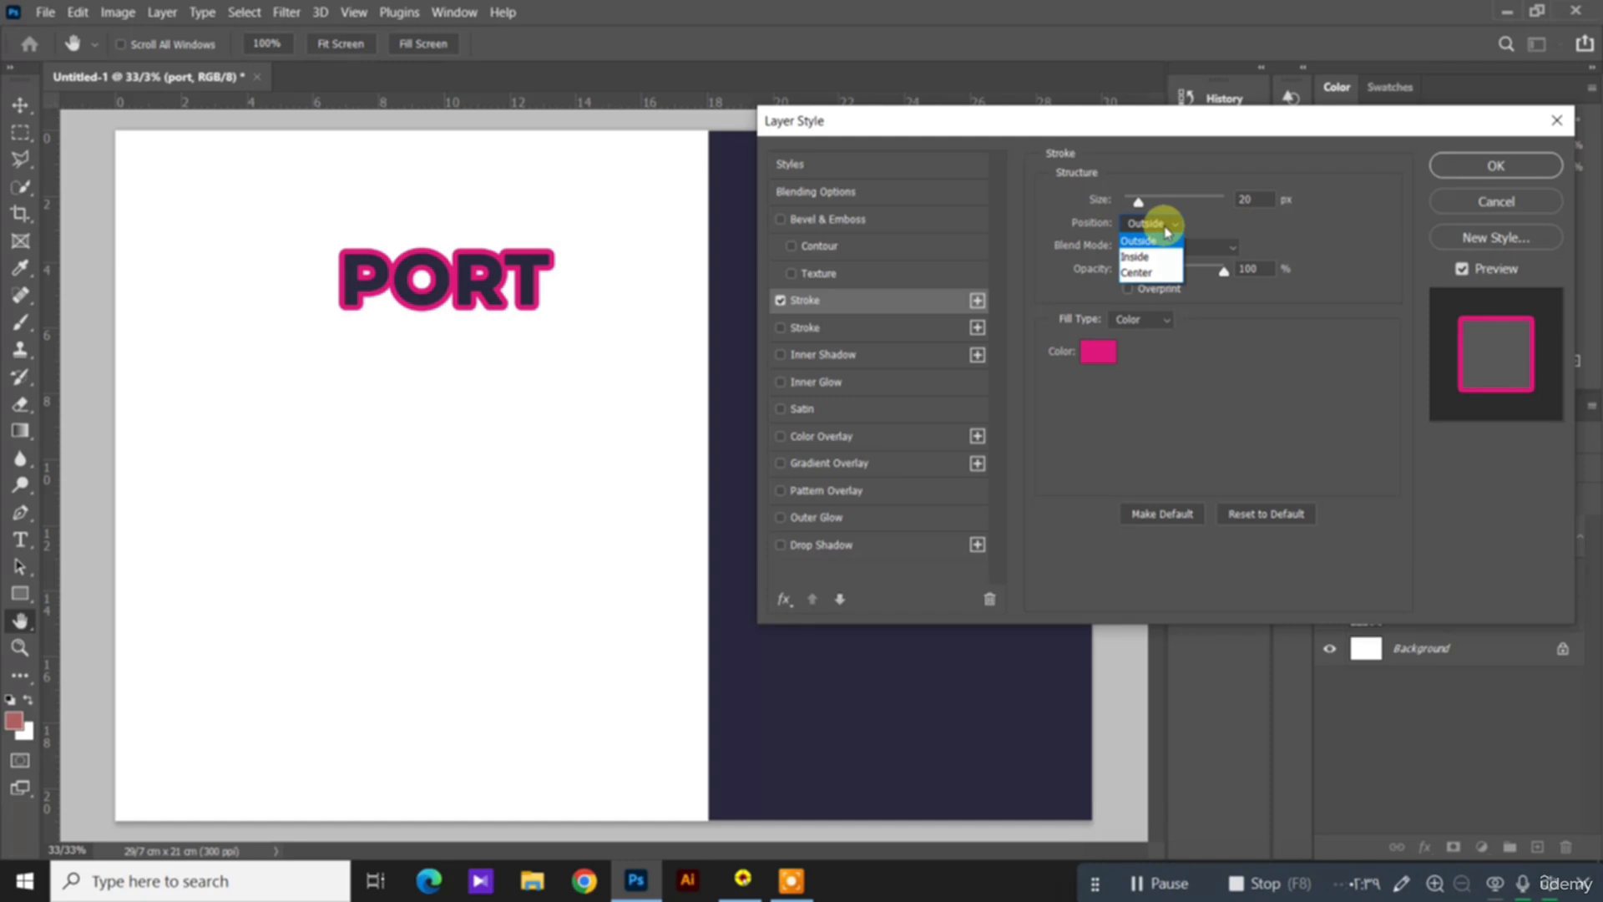
pyautogui.click(1155, 257)
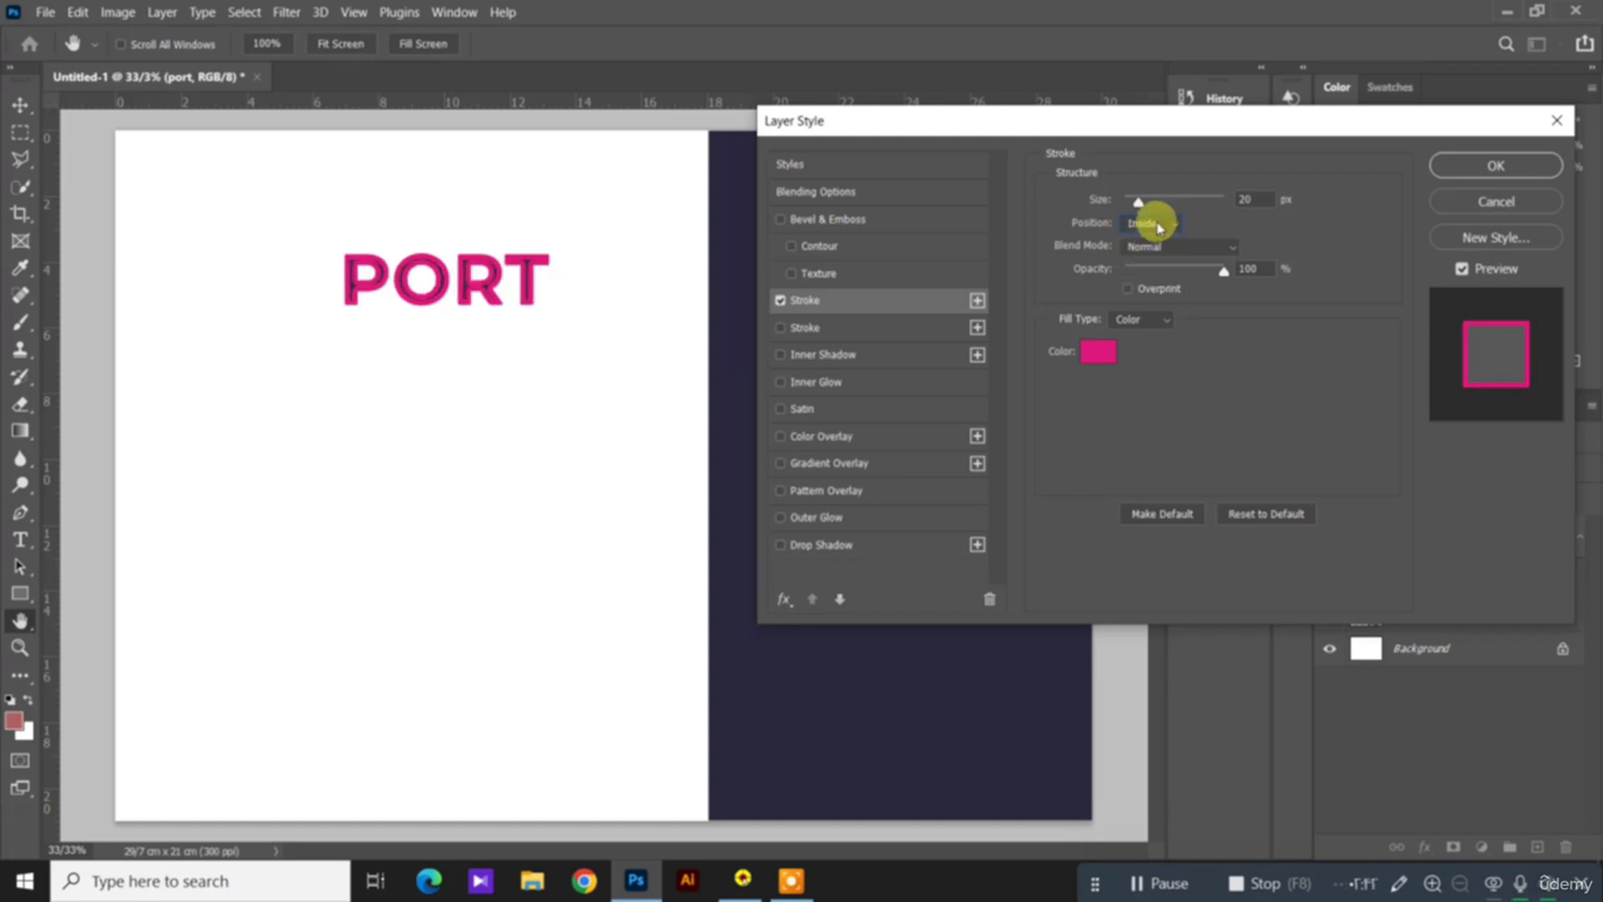
pyautogui.click(1152, 223)
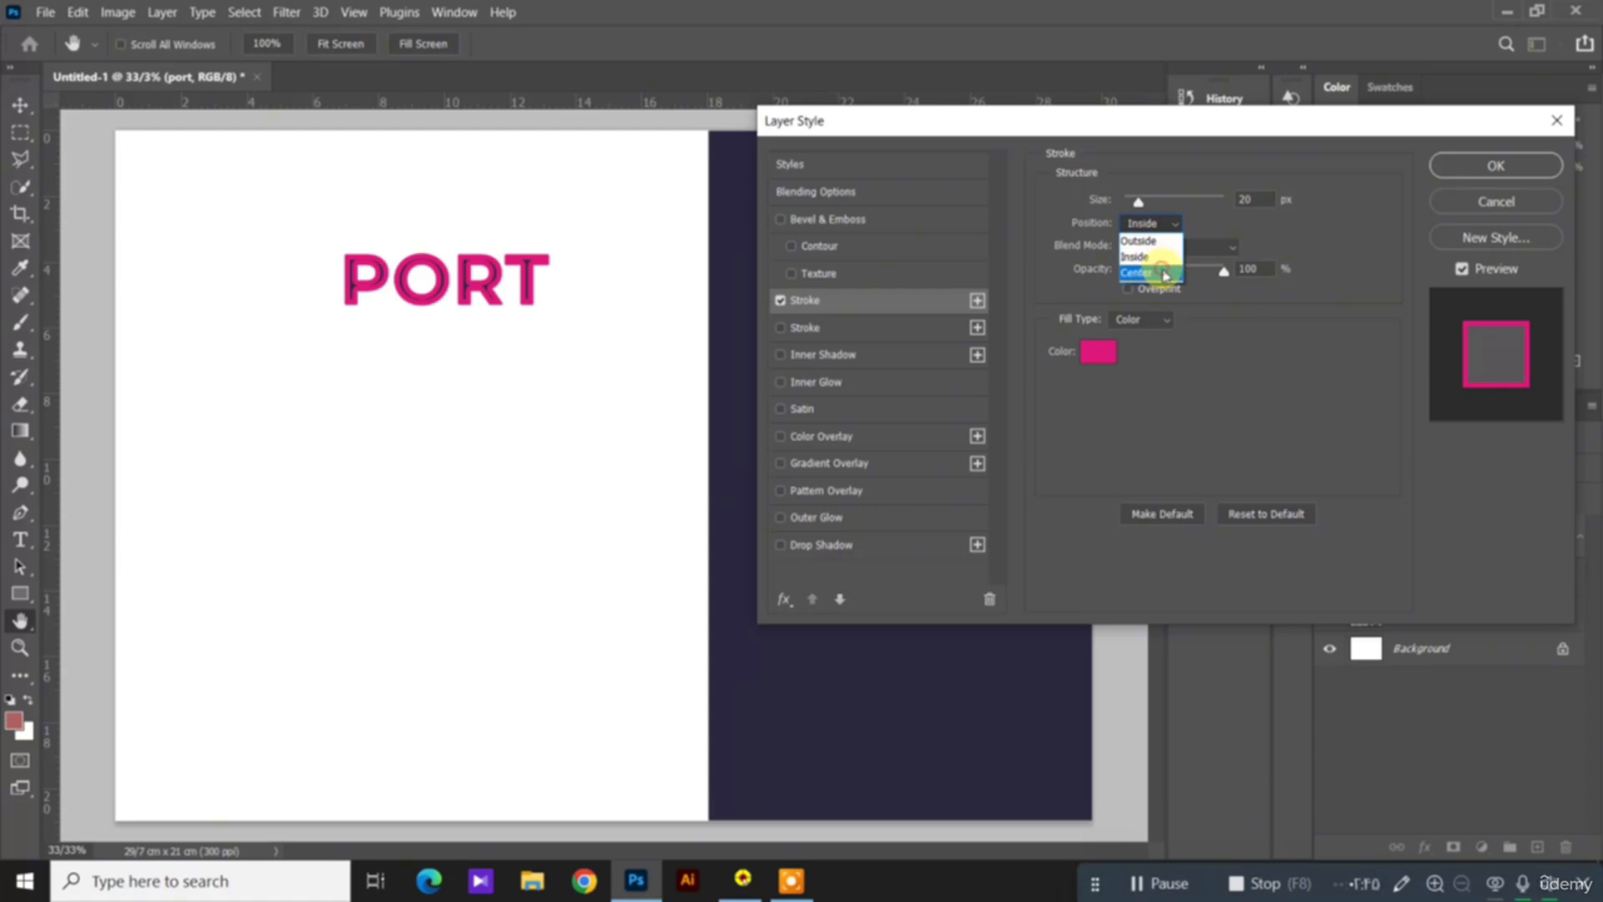
pyautogui.click(1137, 273)
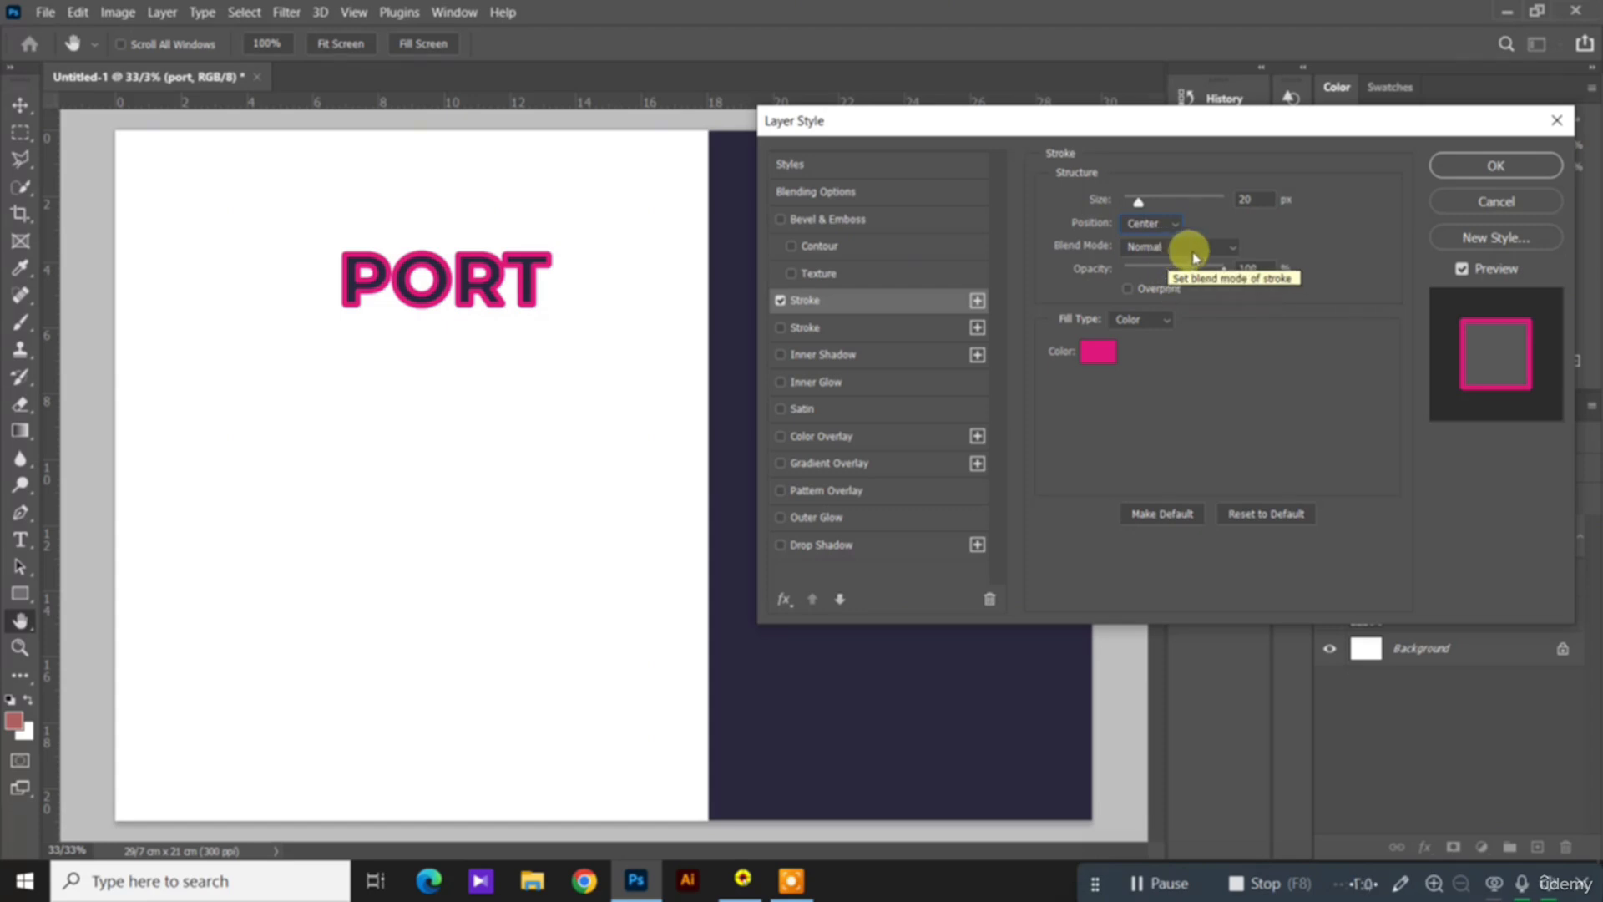
# Step: Try the Linear Burn blend mode on the stroke, and restore the Normal mode at 100% opacity
pyautogui.click(1195, 250)
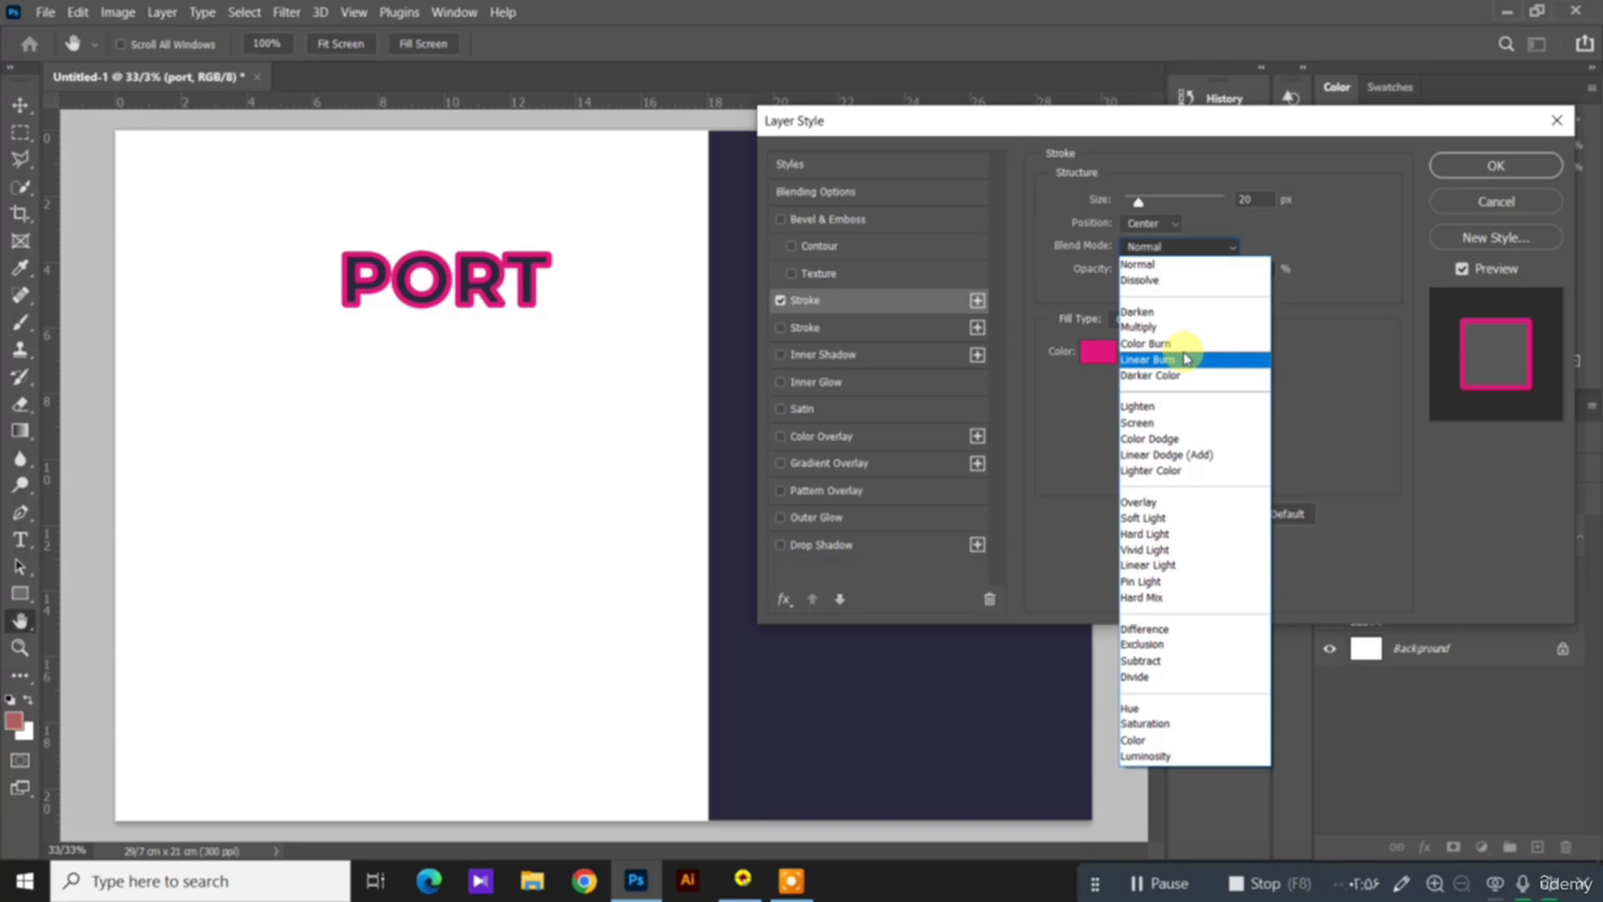
pyautogui.click(1187, 359)
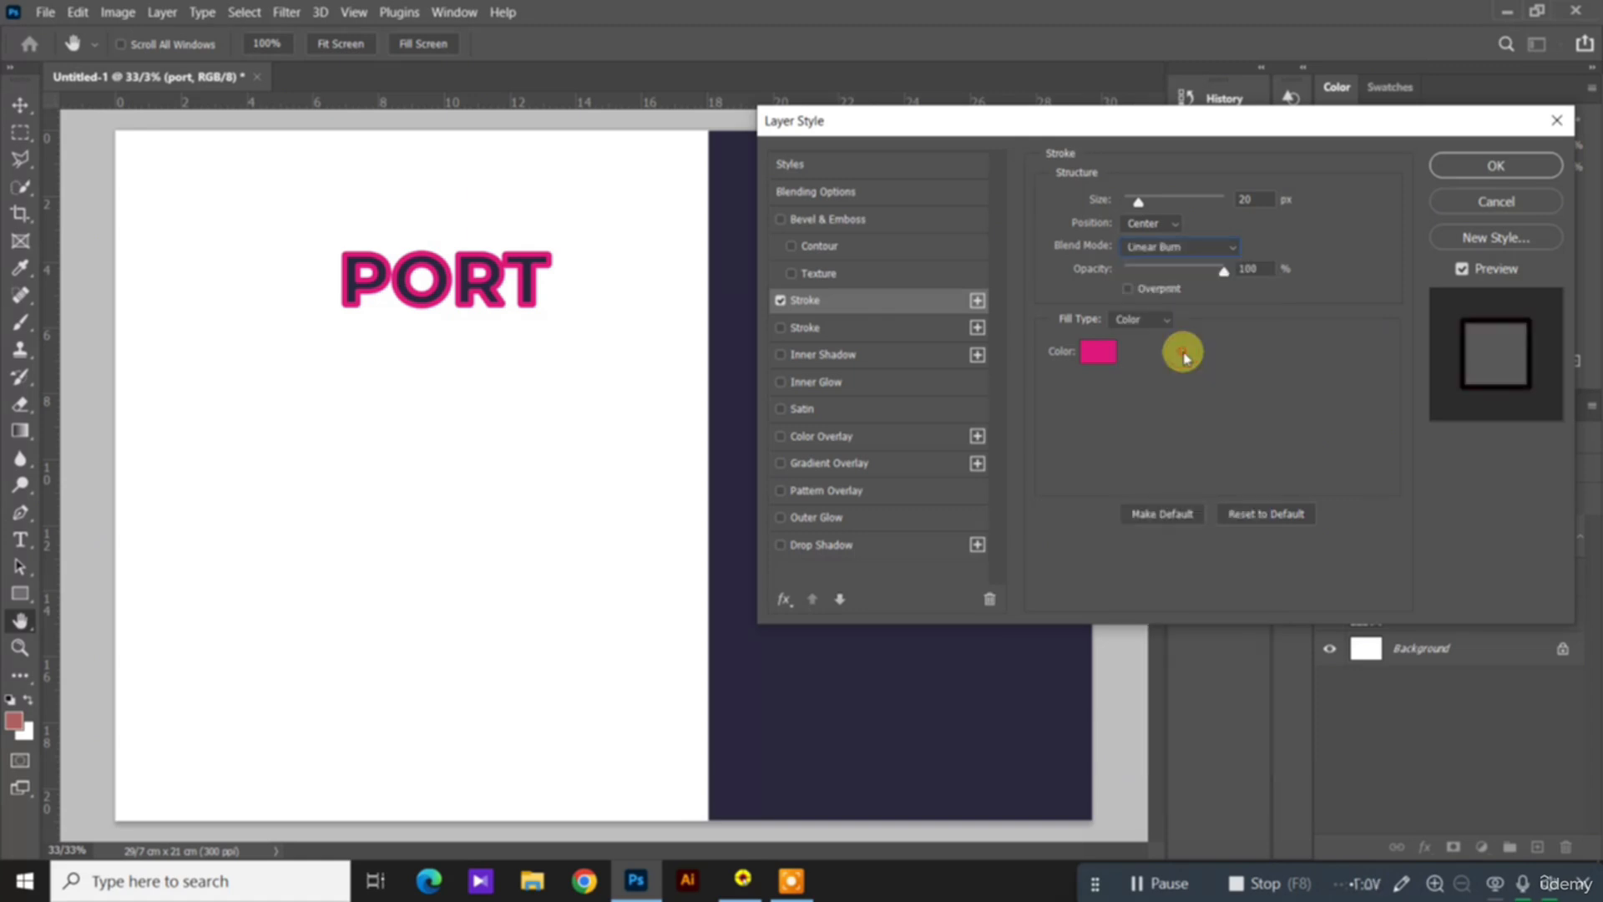
pyautogui.click(1196, 246)
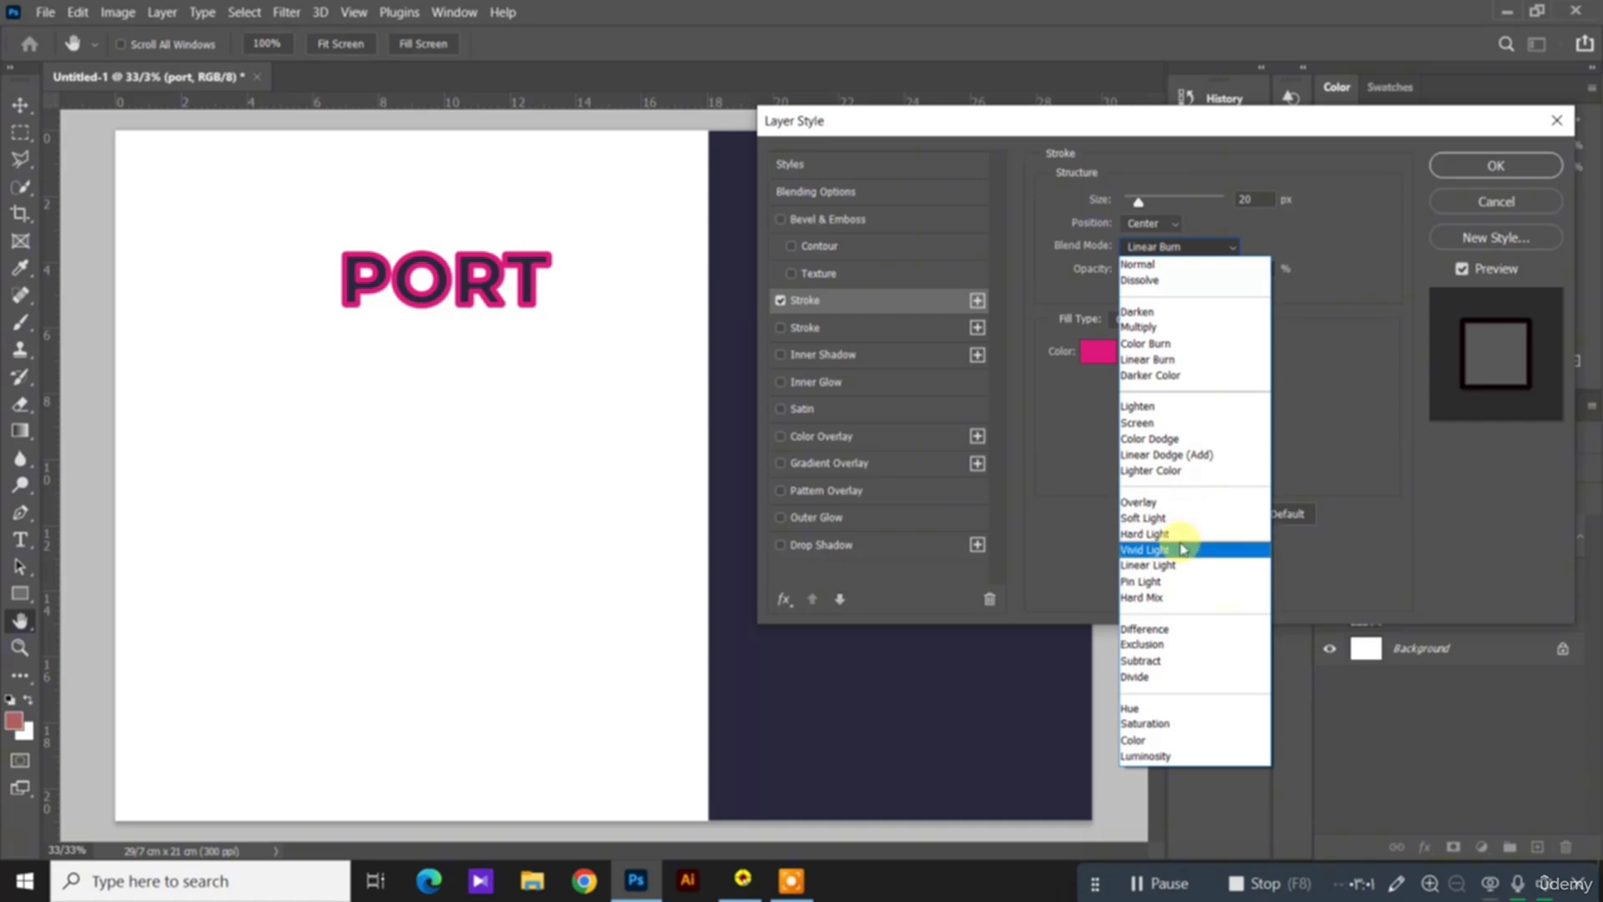
pyautogui.click(1215, 264)
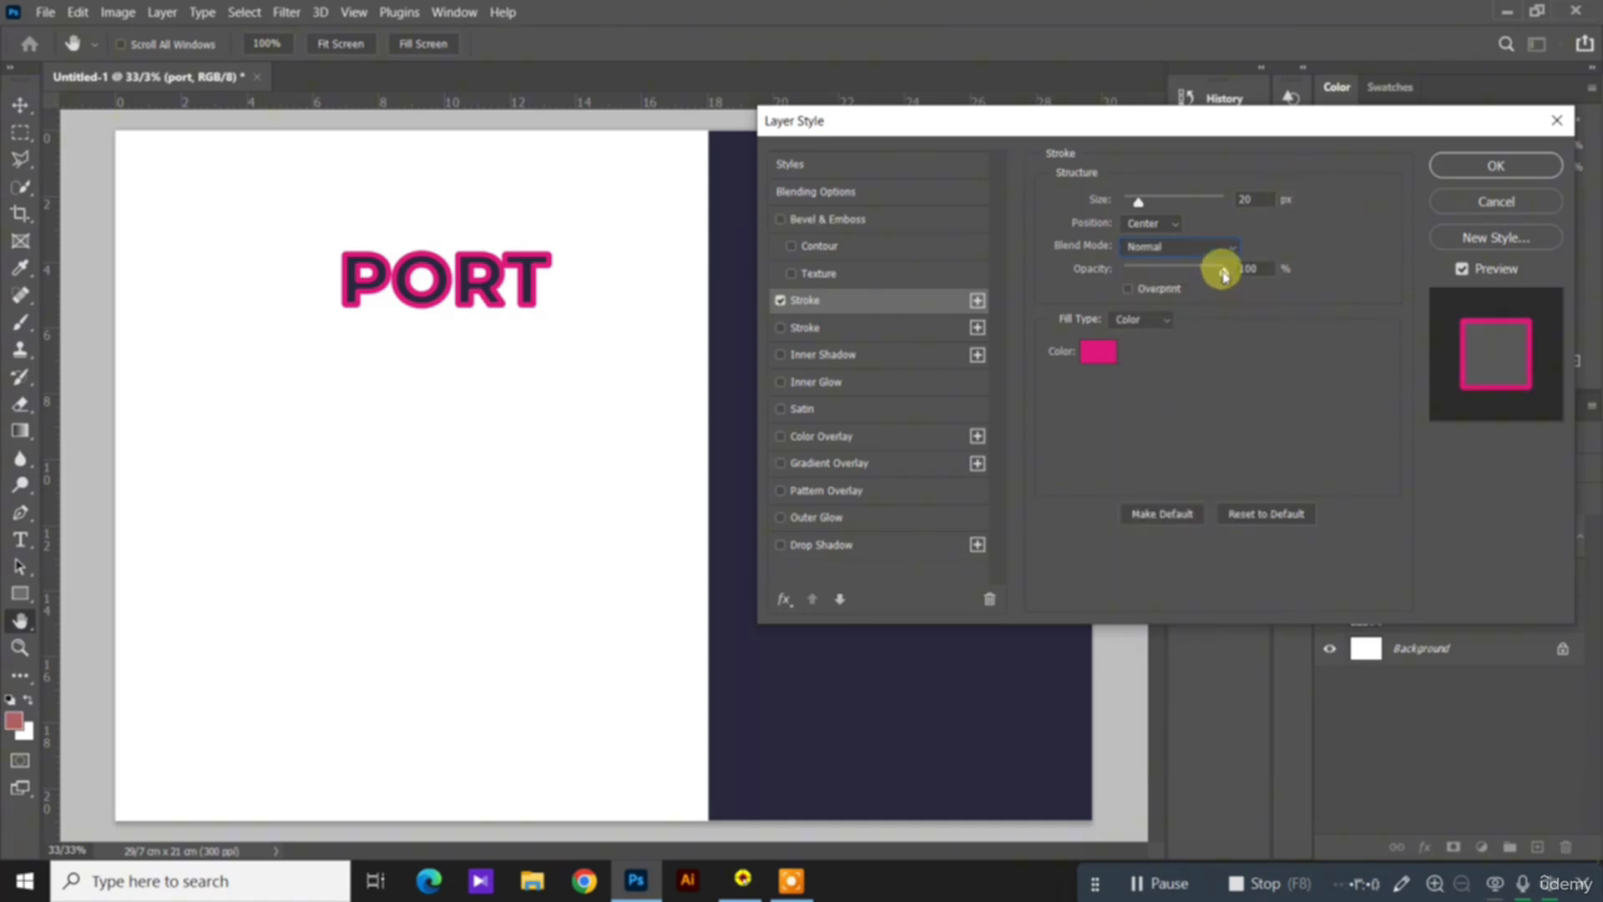
pyautogui.moveTo(1218, 276)
pyautogui.mouseDown()
pyautogui.moveTo(1178, 284)
pyautogui.moveTo(1260, 279)
pyautogui.mouseUp()
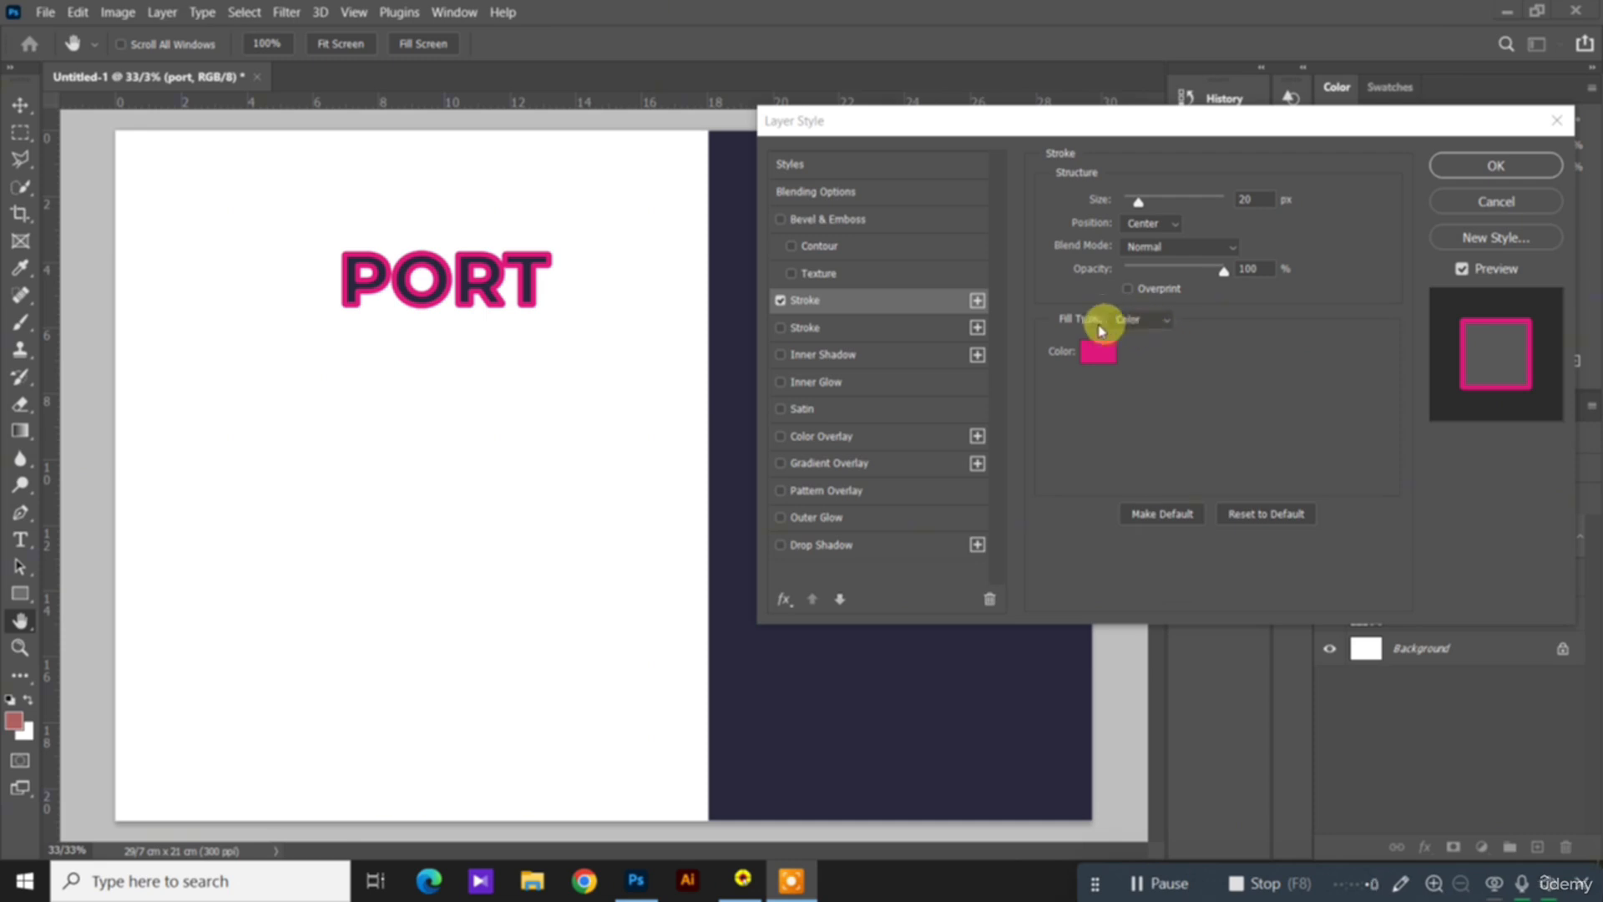
# Step: Fill the stroke with the black-to-white linear gradient at 88% scale and an angle of -91°
pyautogui.click(1169, 327)
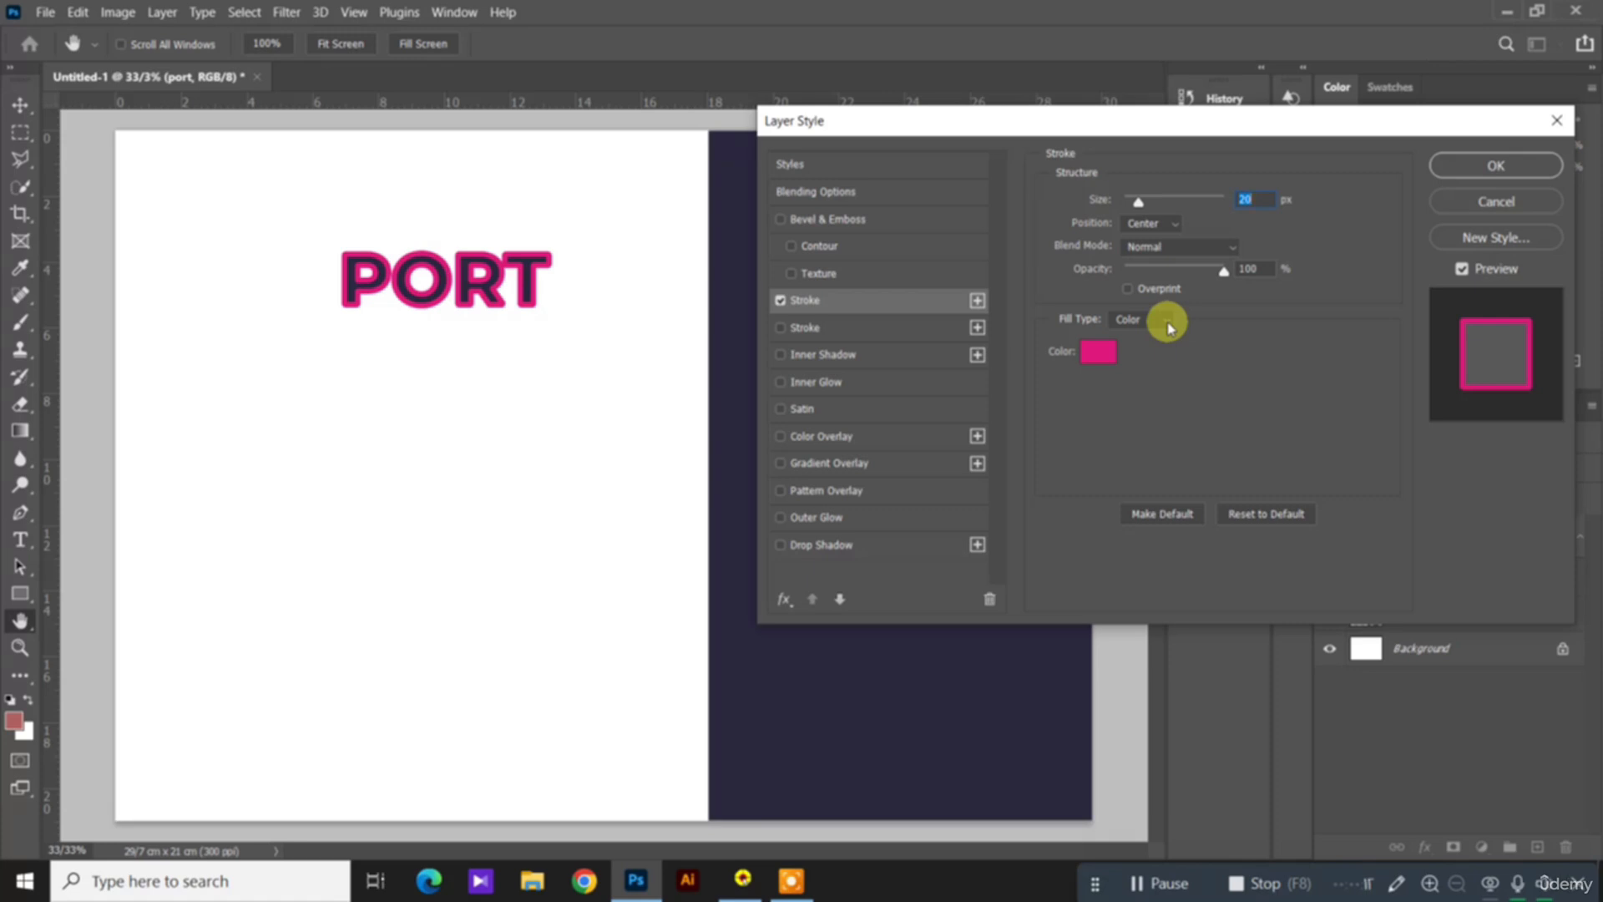
pyautogui.click(1168, 322)
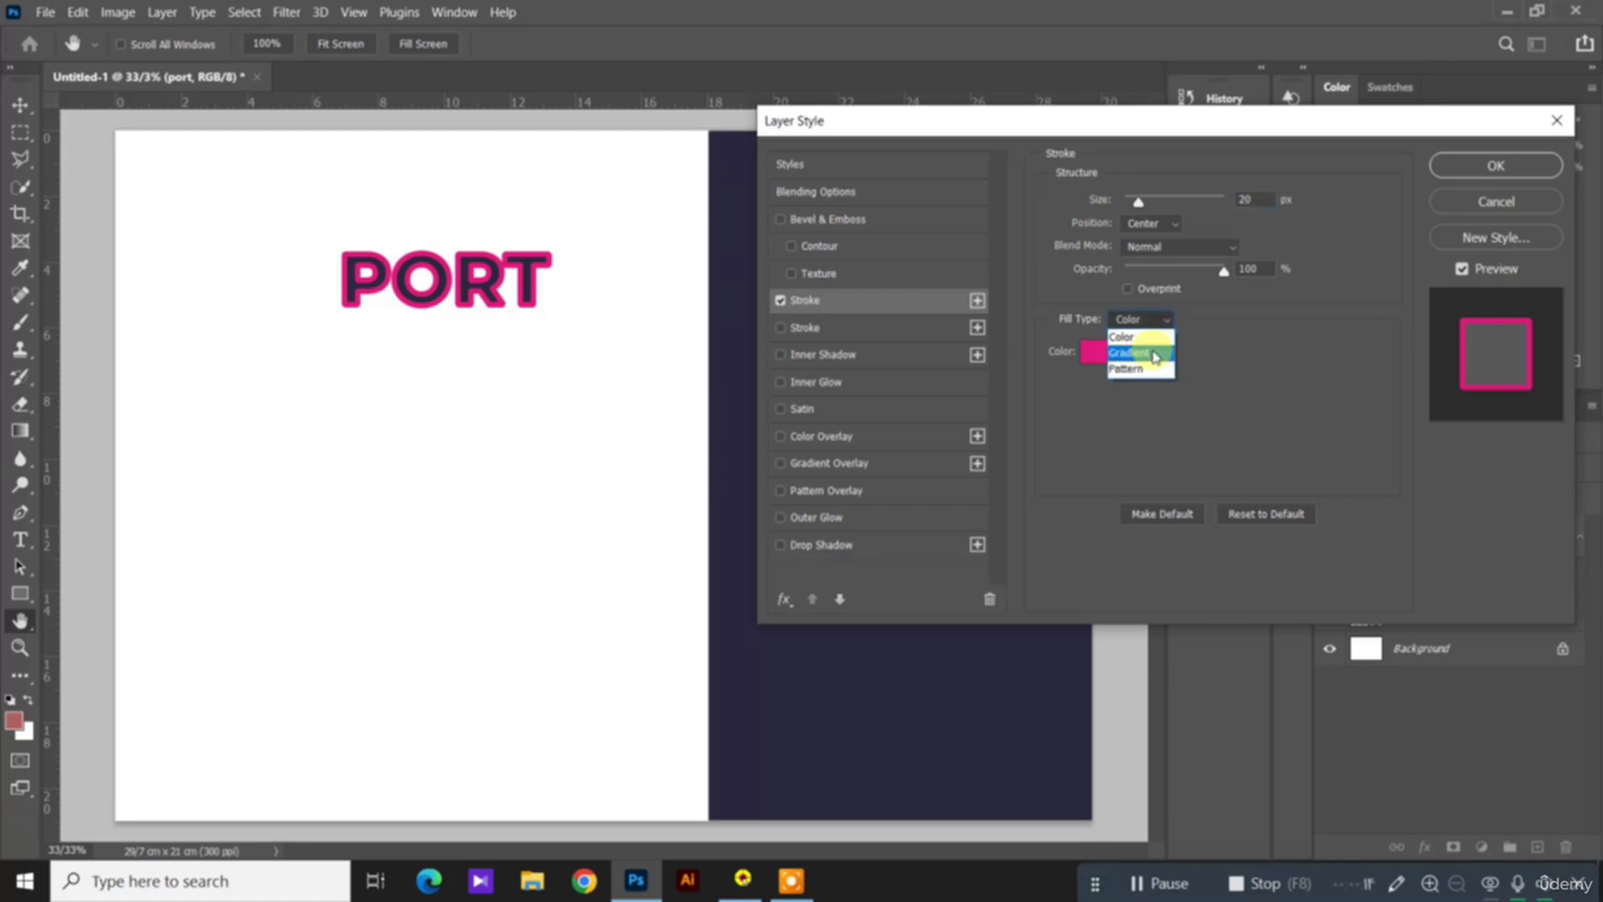
pyautogui.click(1155, 354)
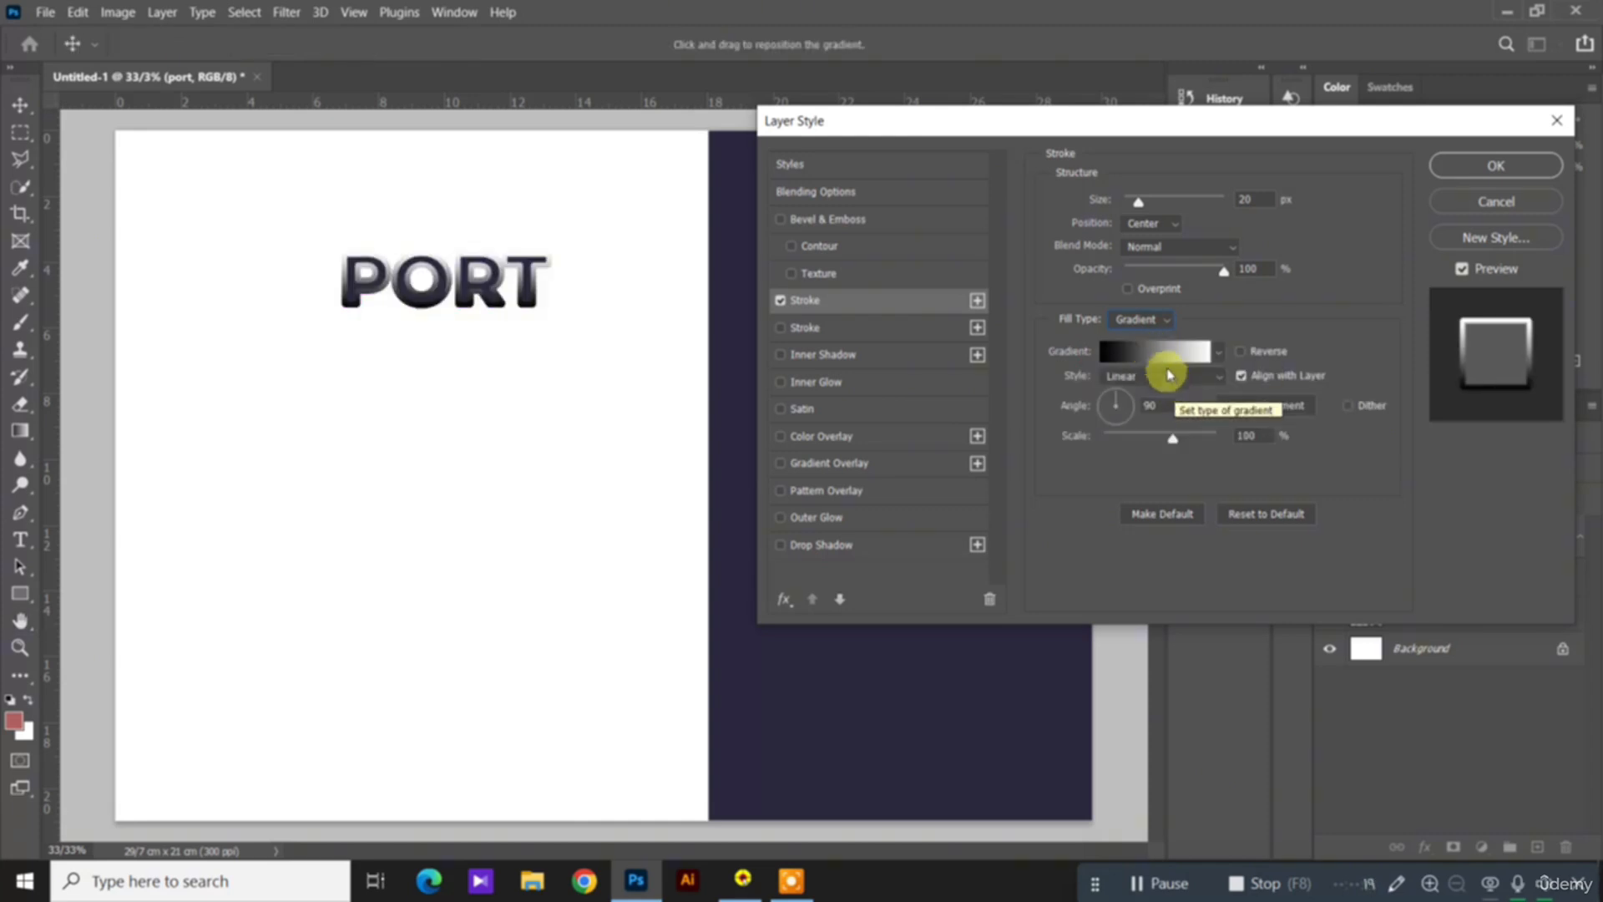
pyautogui.moveTo(1173, 440)
pyautogui.mouseDown()
pyautogui.moveTo(1210, 437)
pyautogui.moveTo(1099, 443)
pyautogui.moveTo(1166, 459)
pyautogui.mouseUp()
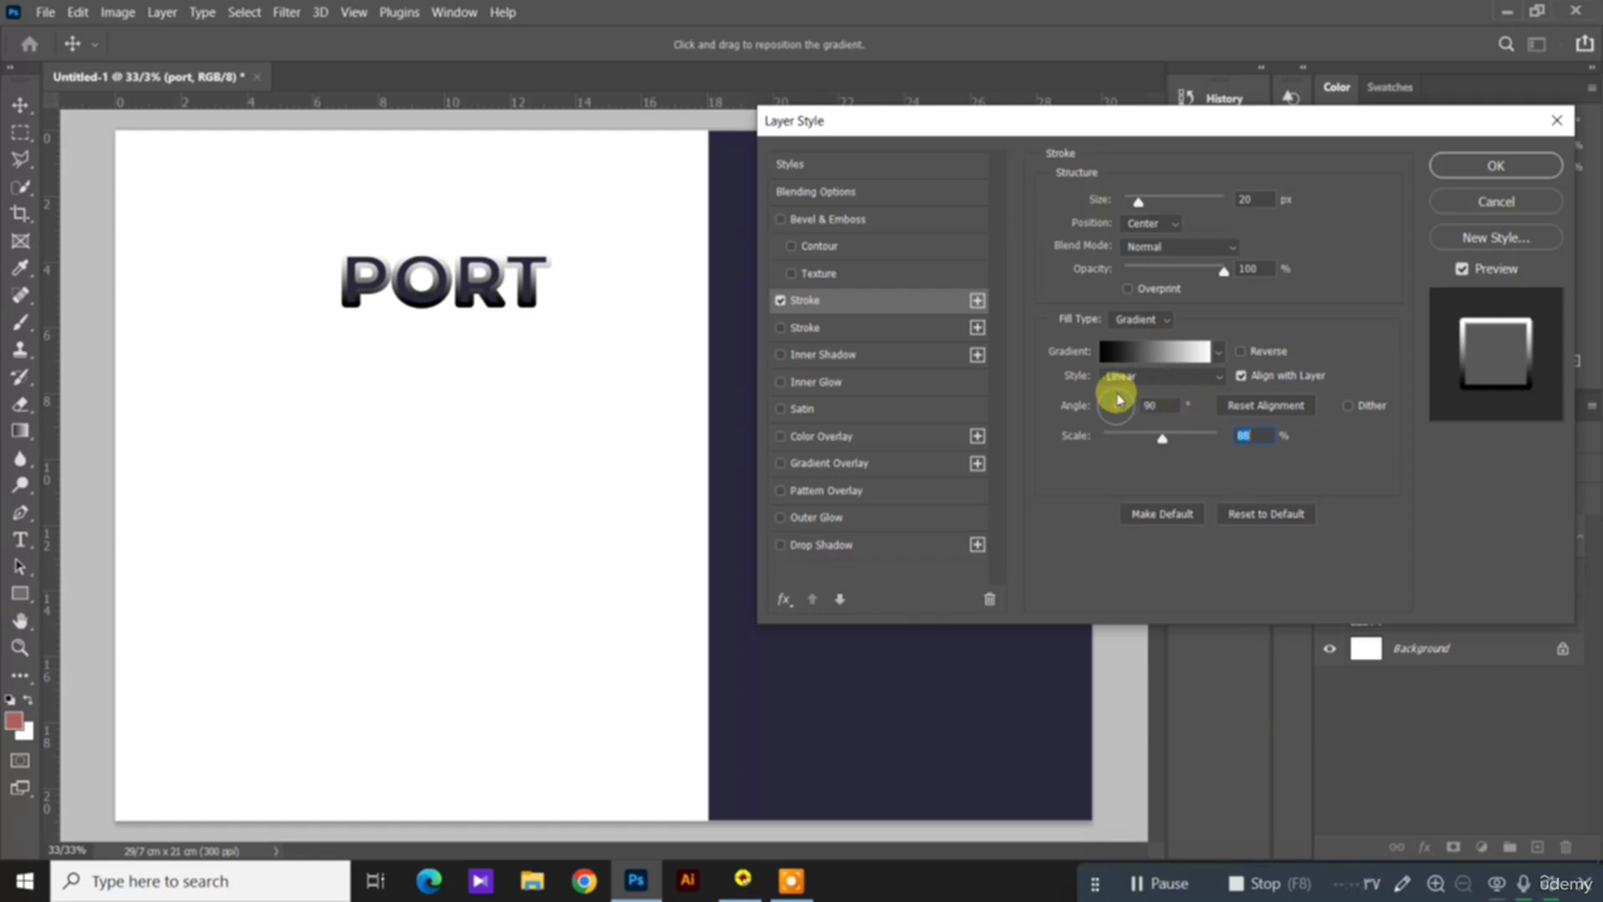
pyautogui.moveTo(1119, 399); pyautogui.dragTo(1131, 406)
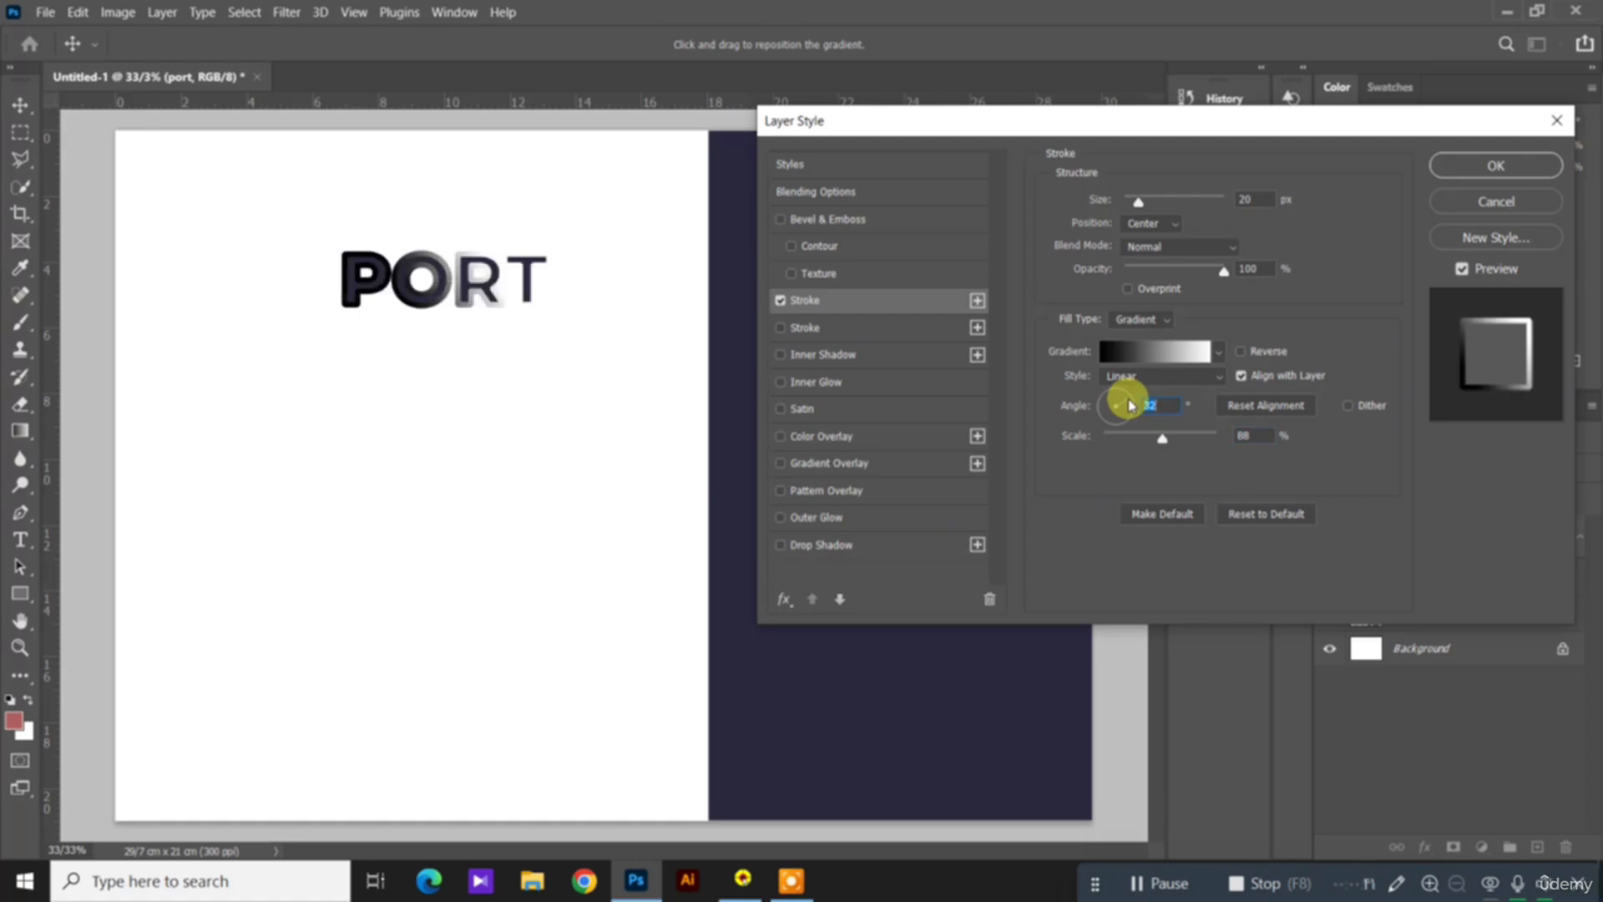
pyautogui.moveTo(1131, 406); pyautogui.dragTo(1119, 436)
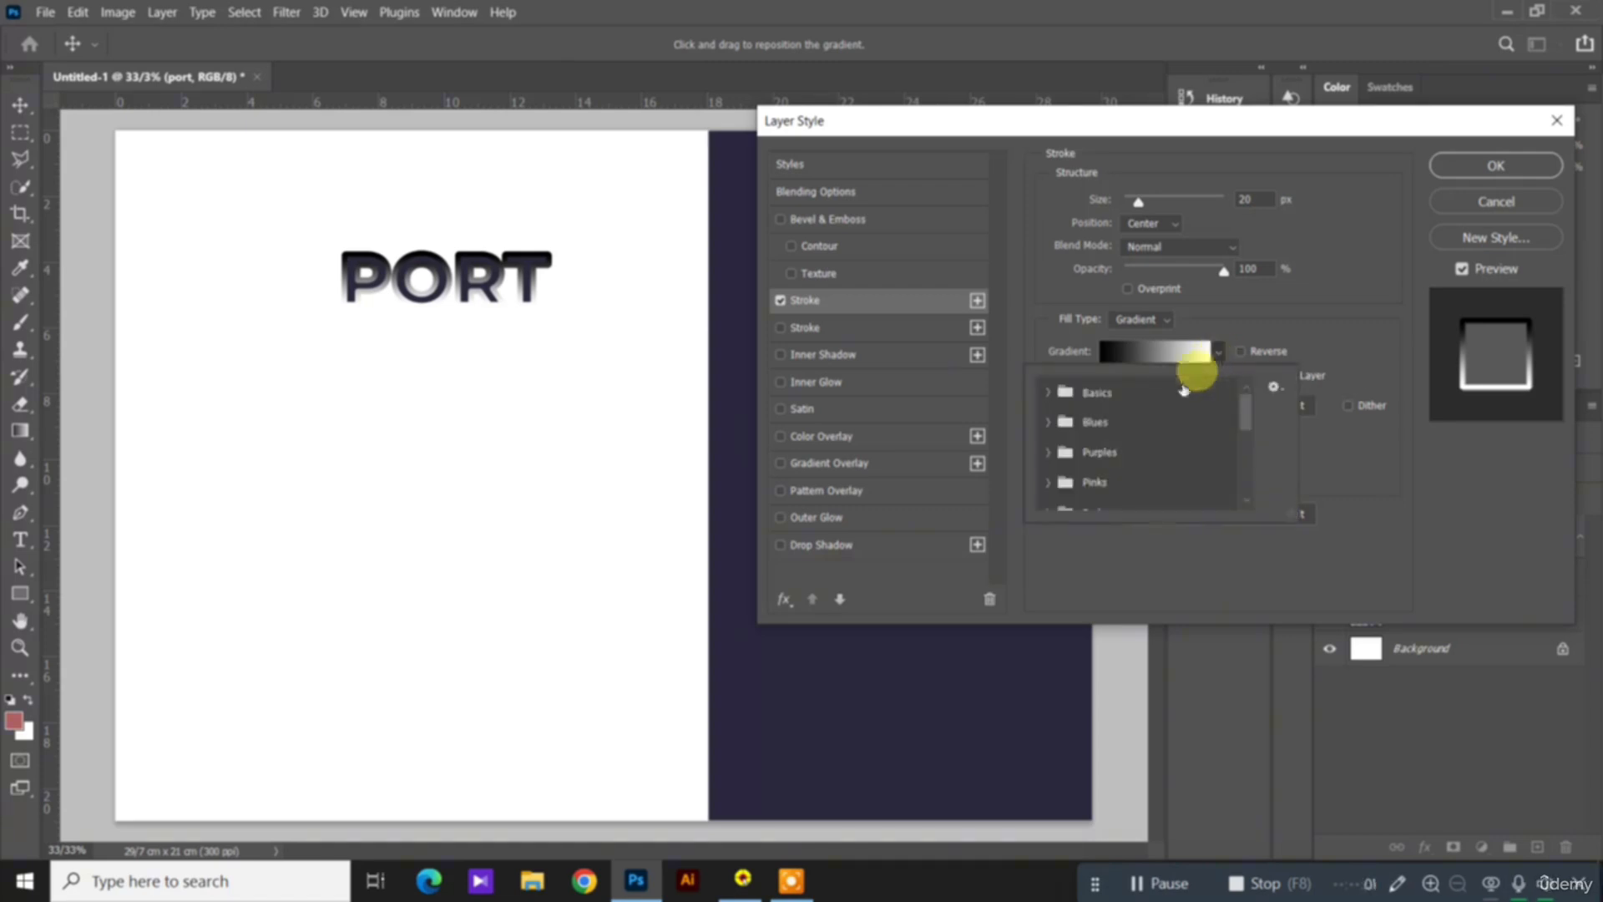
pyautogui.click(1047, 393)
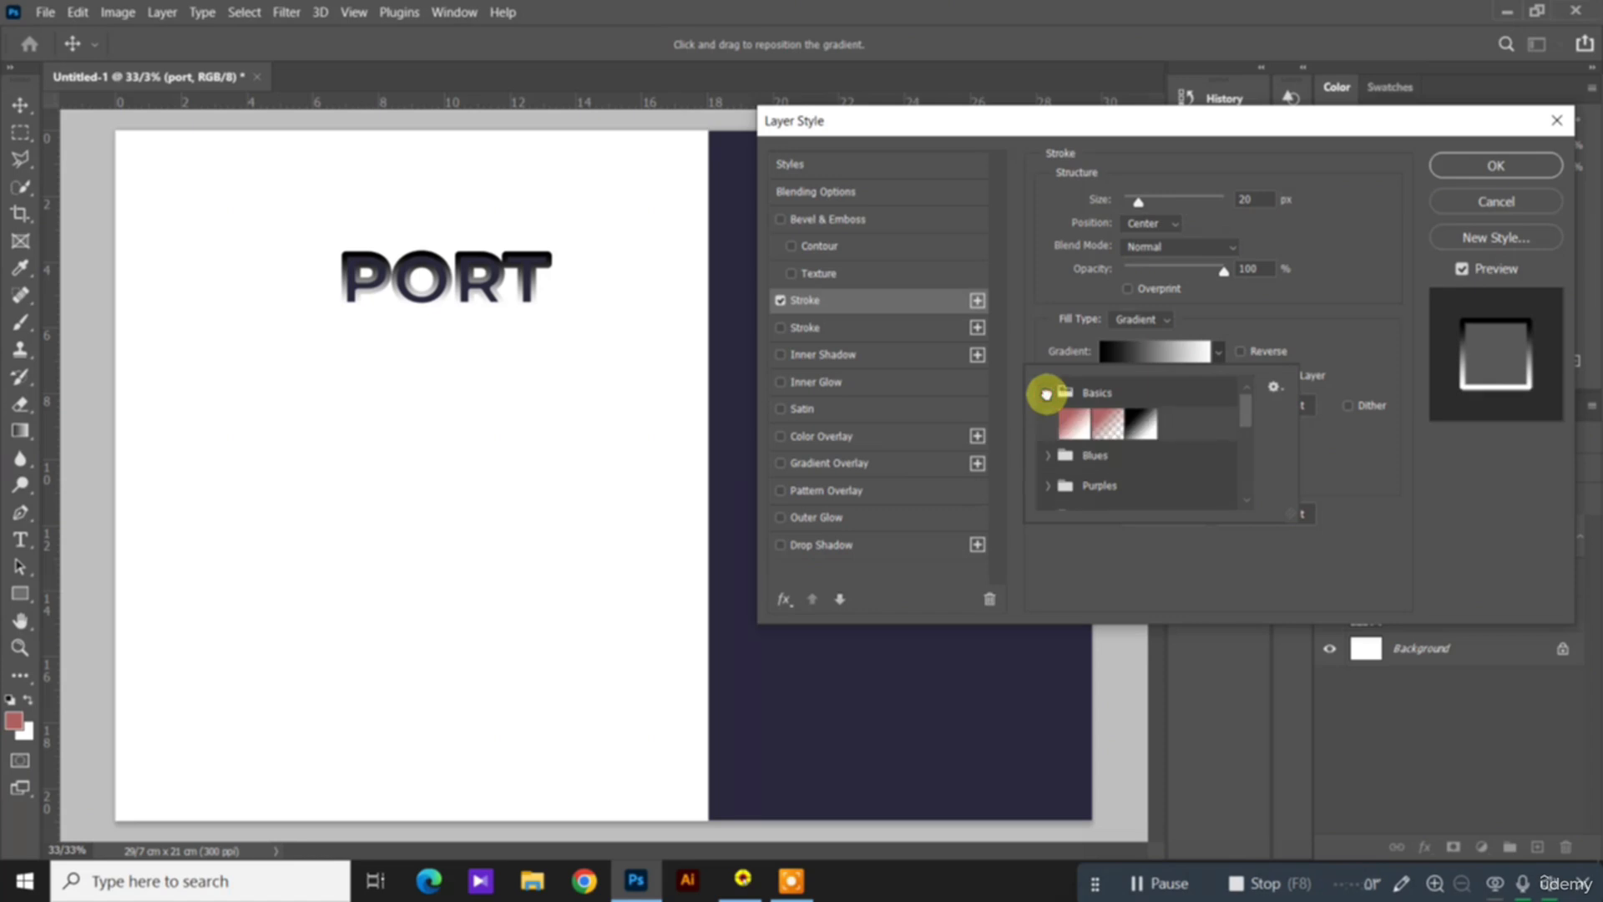
pyautogui.click(1047, 393)
pyautogui.click(1351, 459)
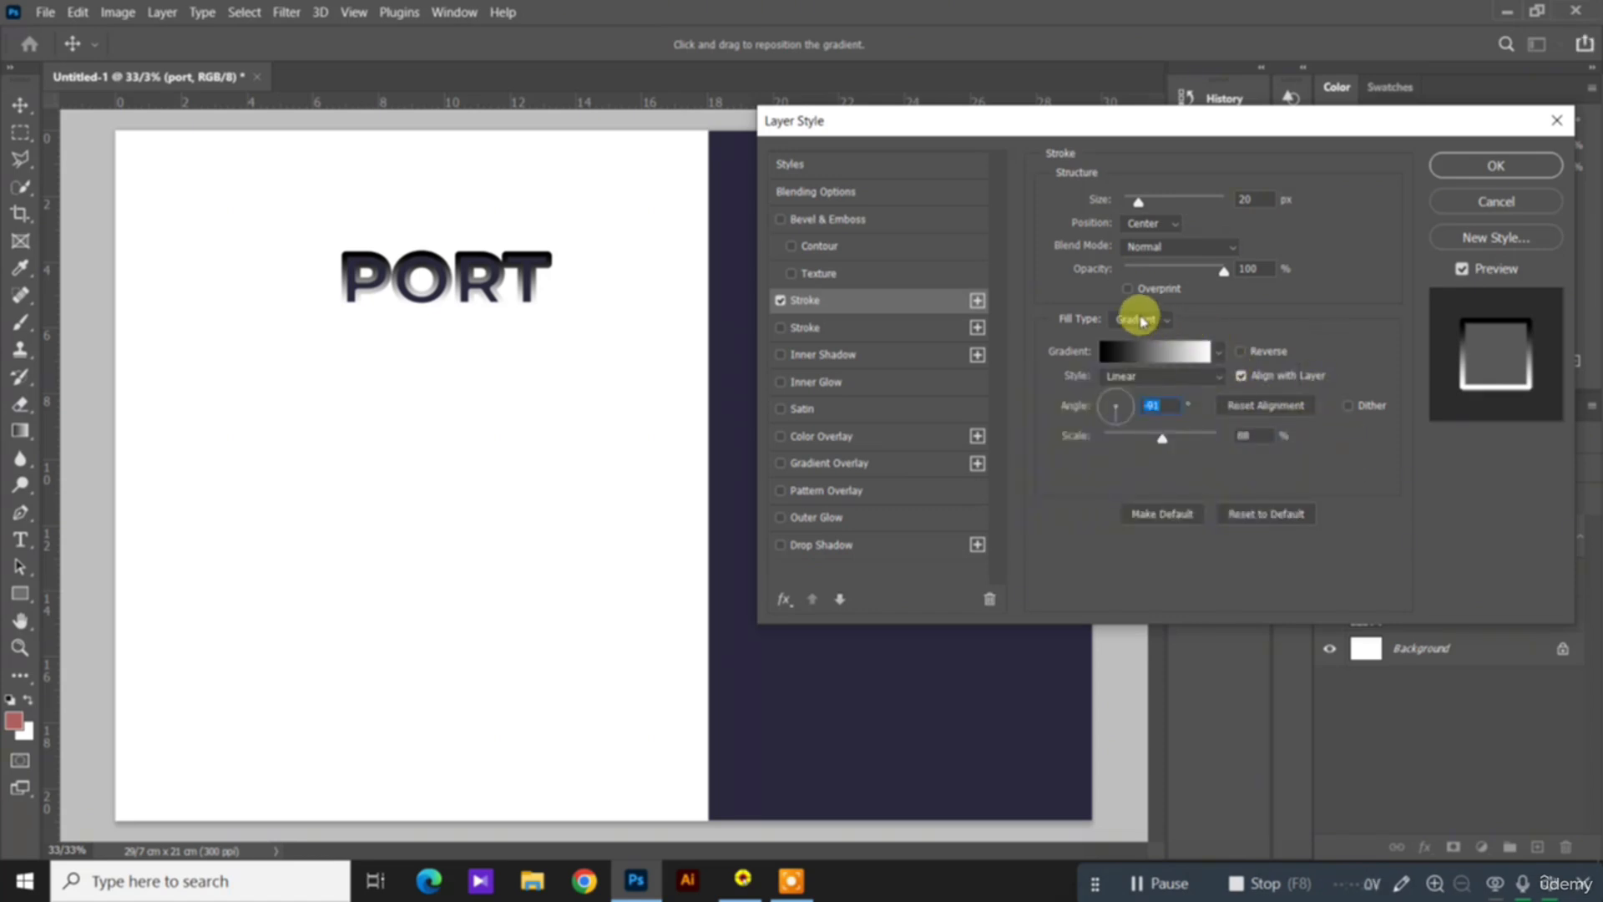
# Step: Change the stroke's fill type to Pattern, try the yellow Trees pattern, and apply the group's last green pattern
pyautogui.click(1143, 320)
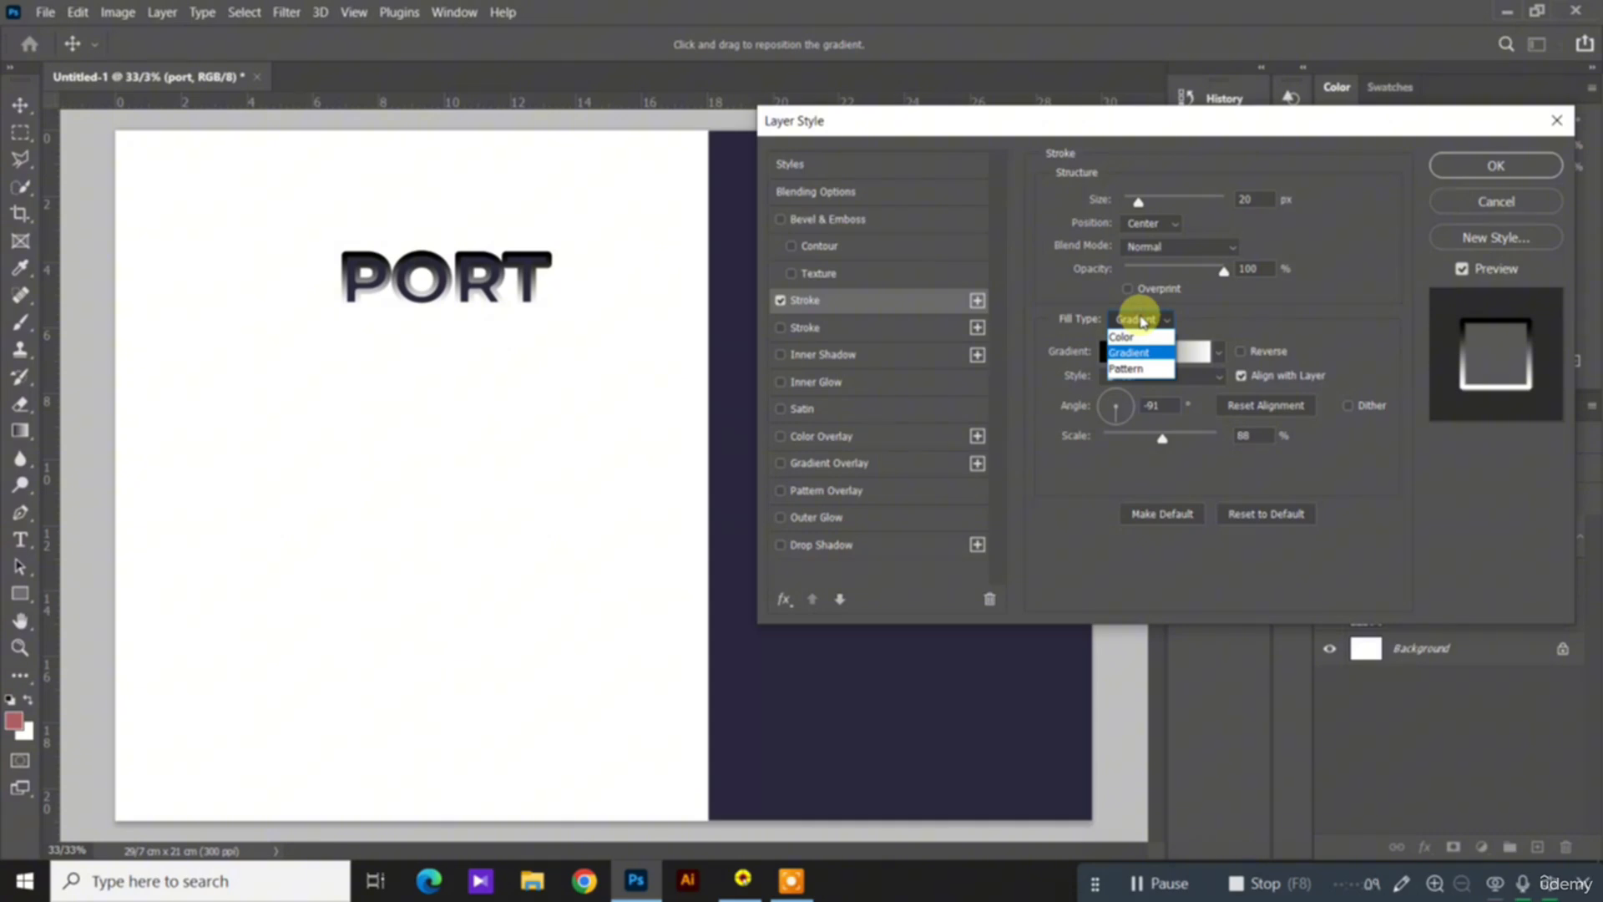
pyautogui.click(1127, 370)
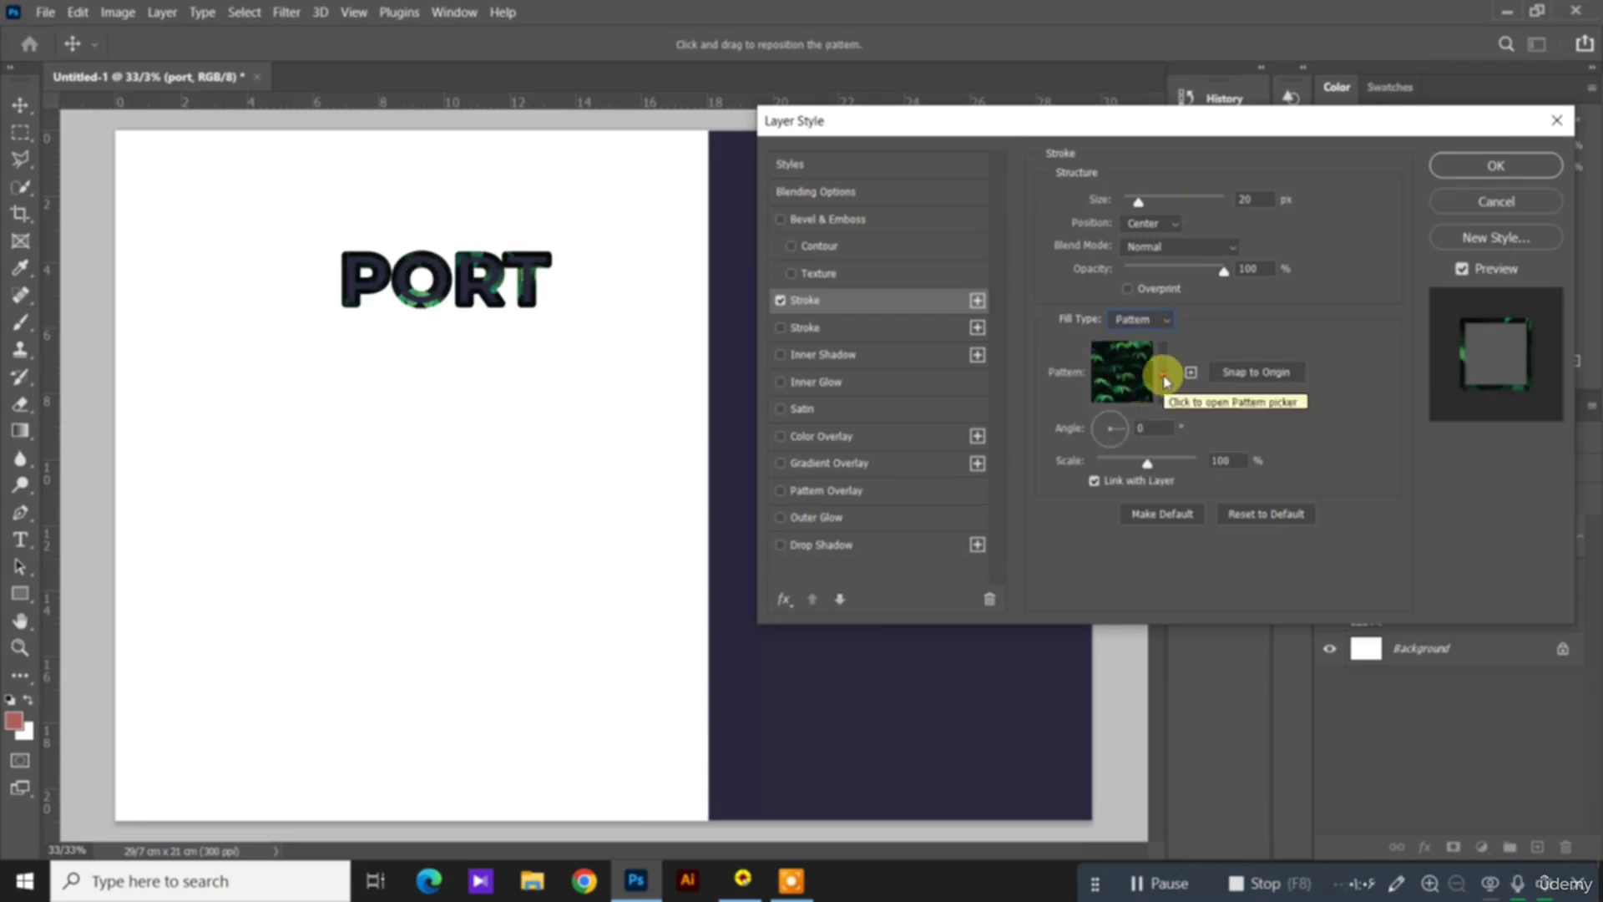
pyautogui.click(1165, 380)
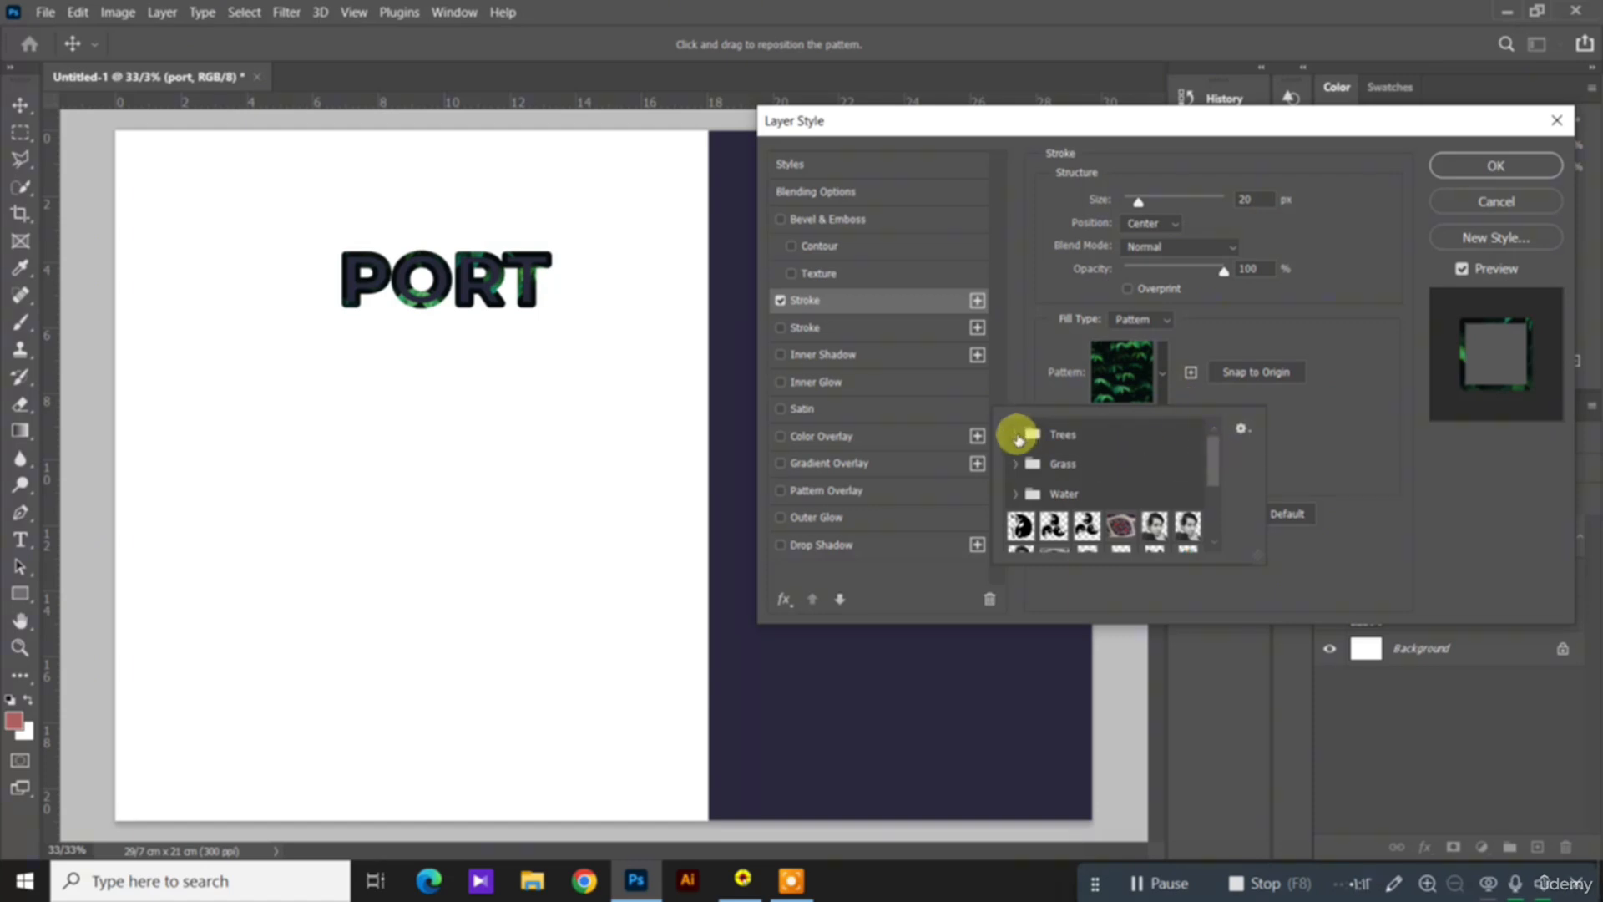
pyautogui.click(1131, 370)
pyautogui.click(1159, 374)
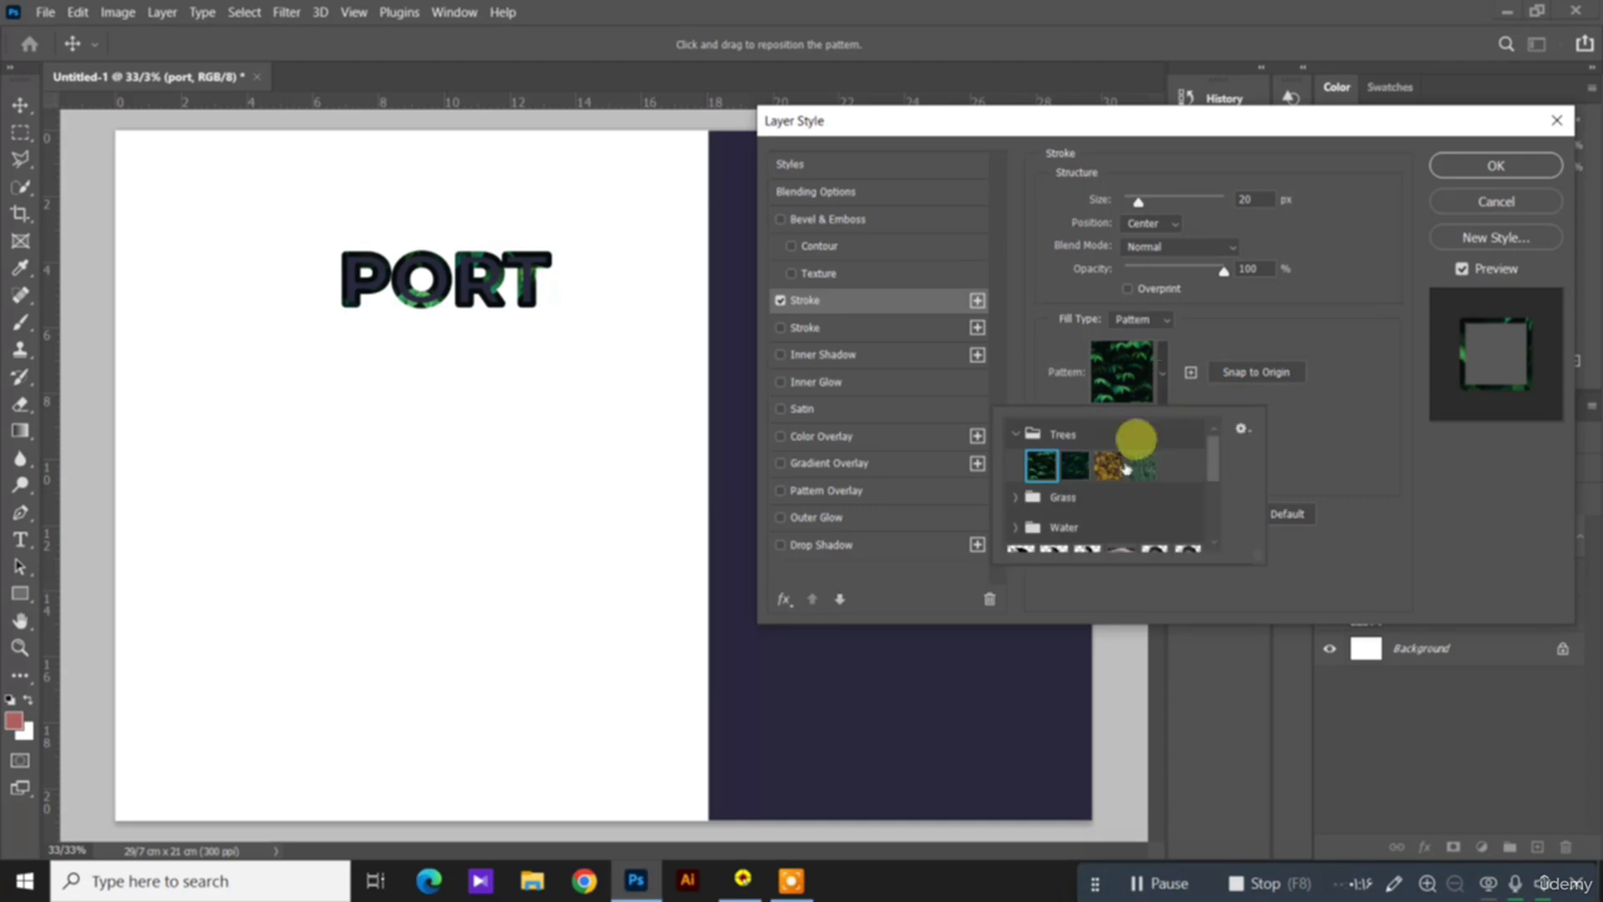
pyautogui.click(1112, 471)
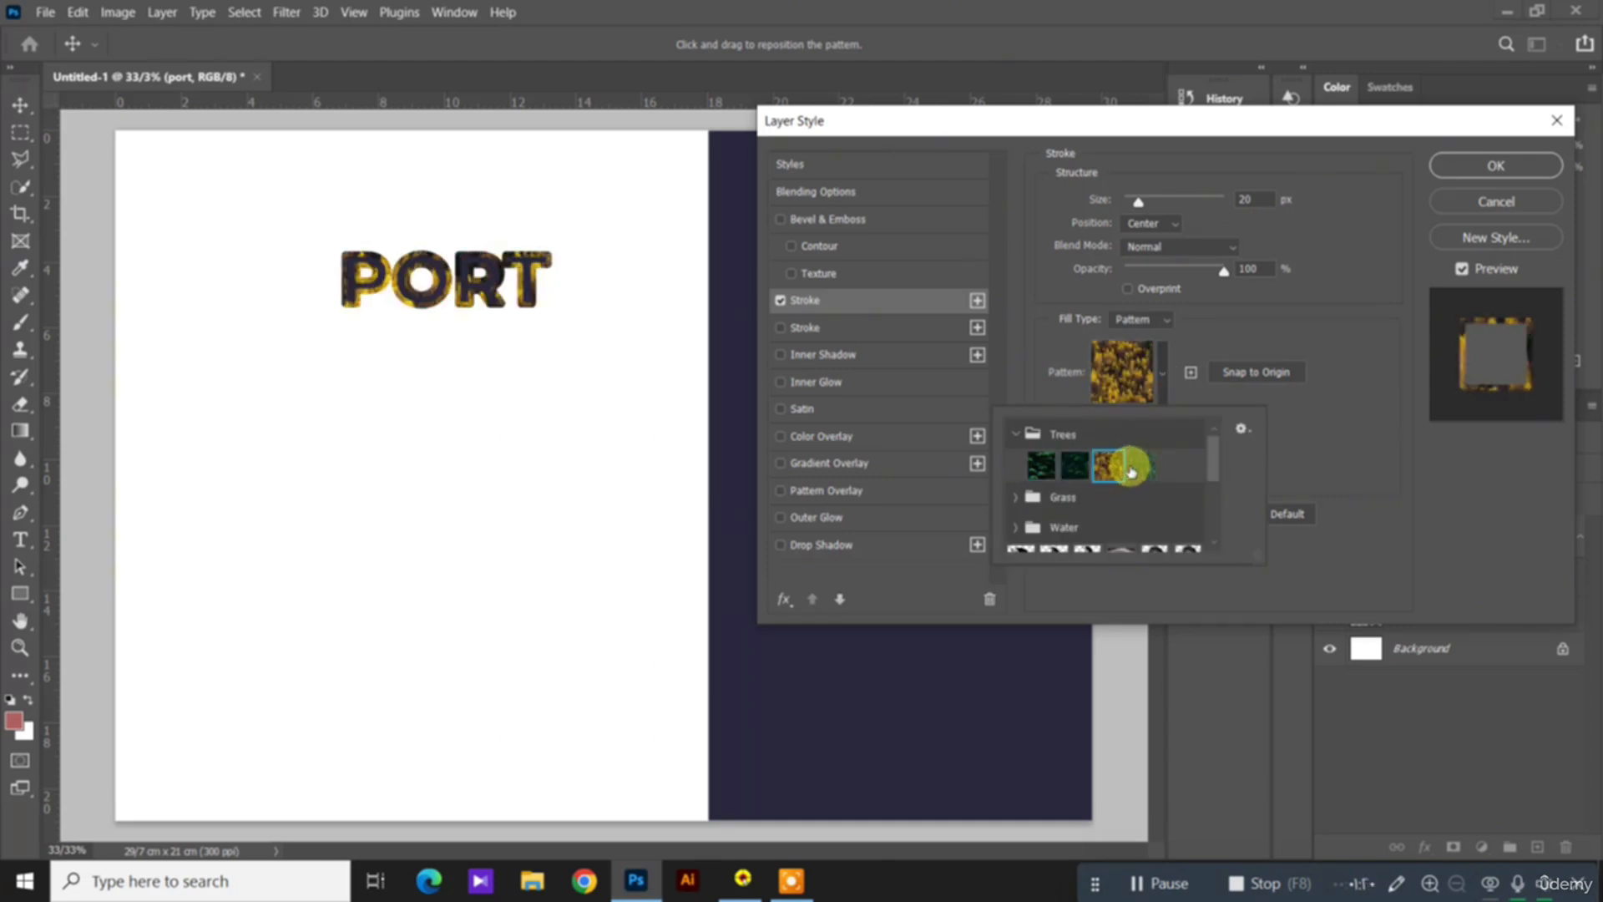
pyautogui.click(1136, 468)
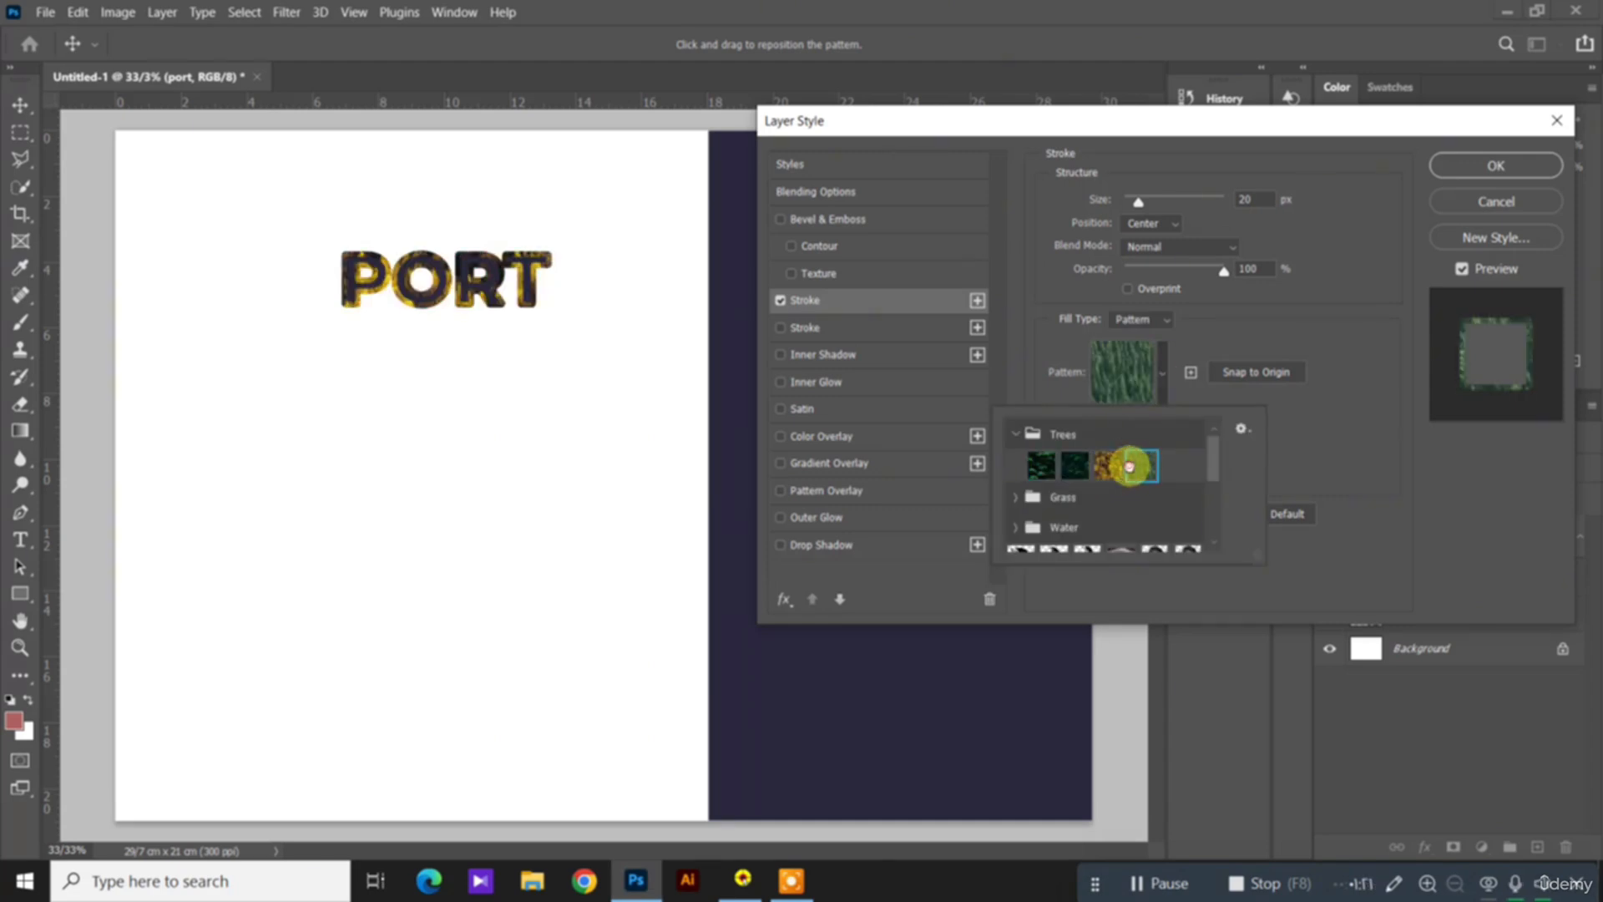
# Step: Browse the remaining stroke patterns and try the black-and-white dorsa pattern on the heading's stroke
pyautogui.click(1329, 391)
pyautogui.click(1163, 386)
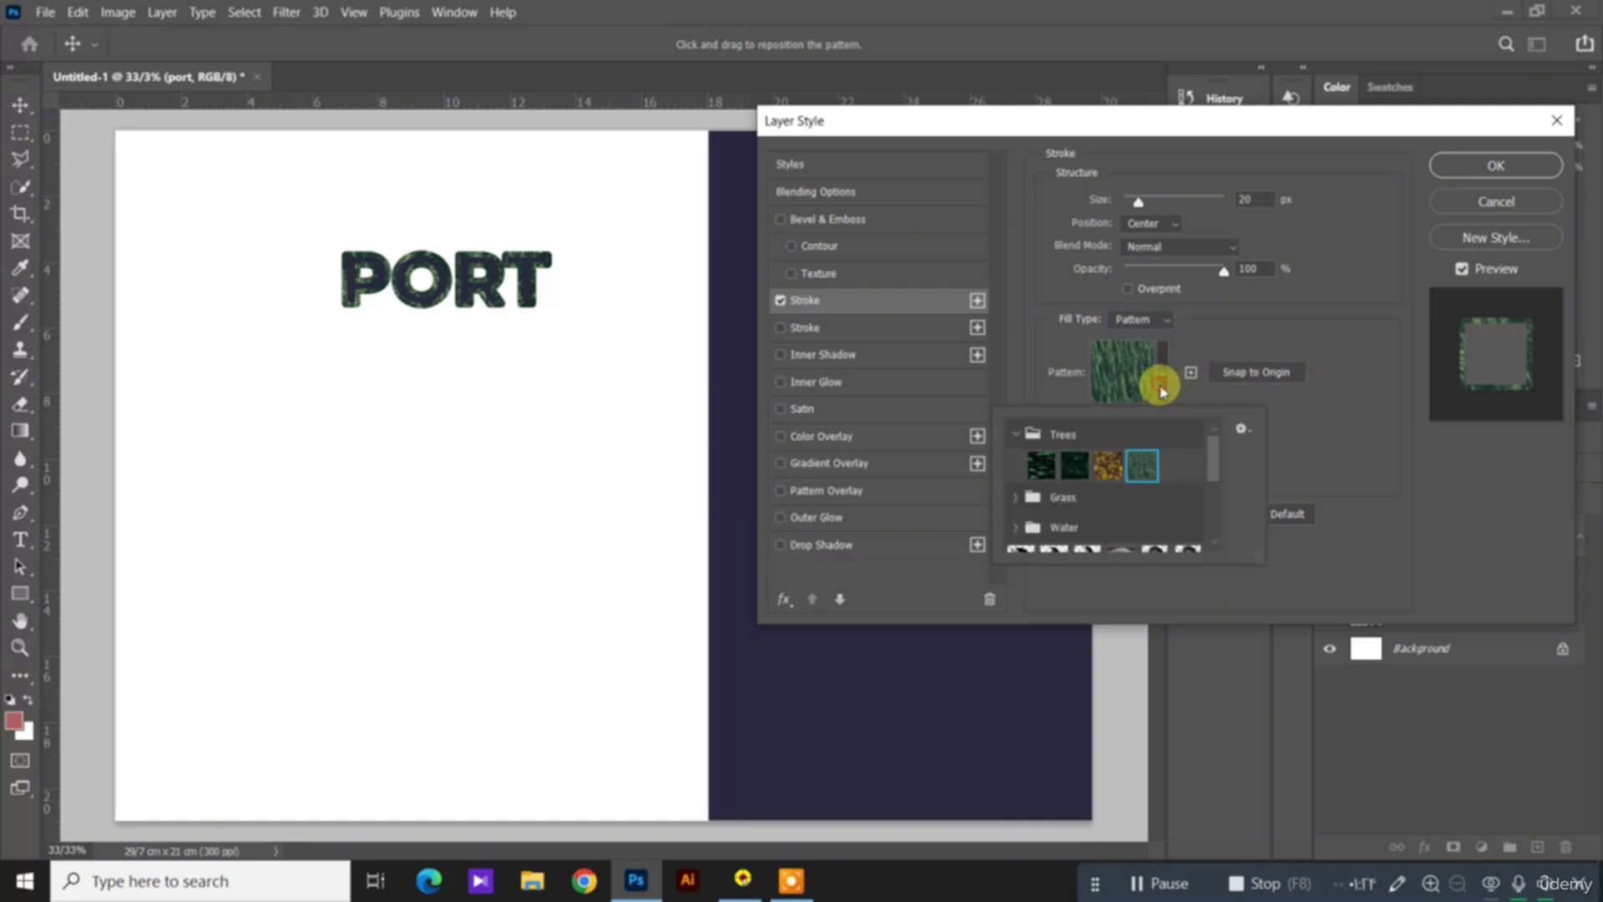
pyautogui.moveTo(1211, 455); pyautogui.dragTo(1216, 500)
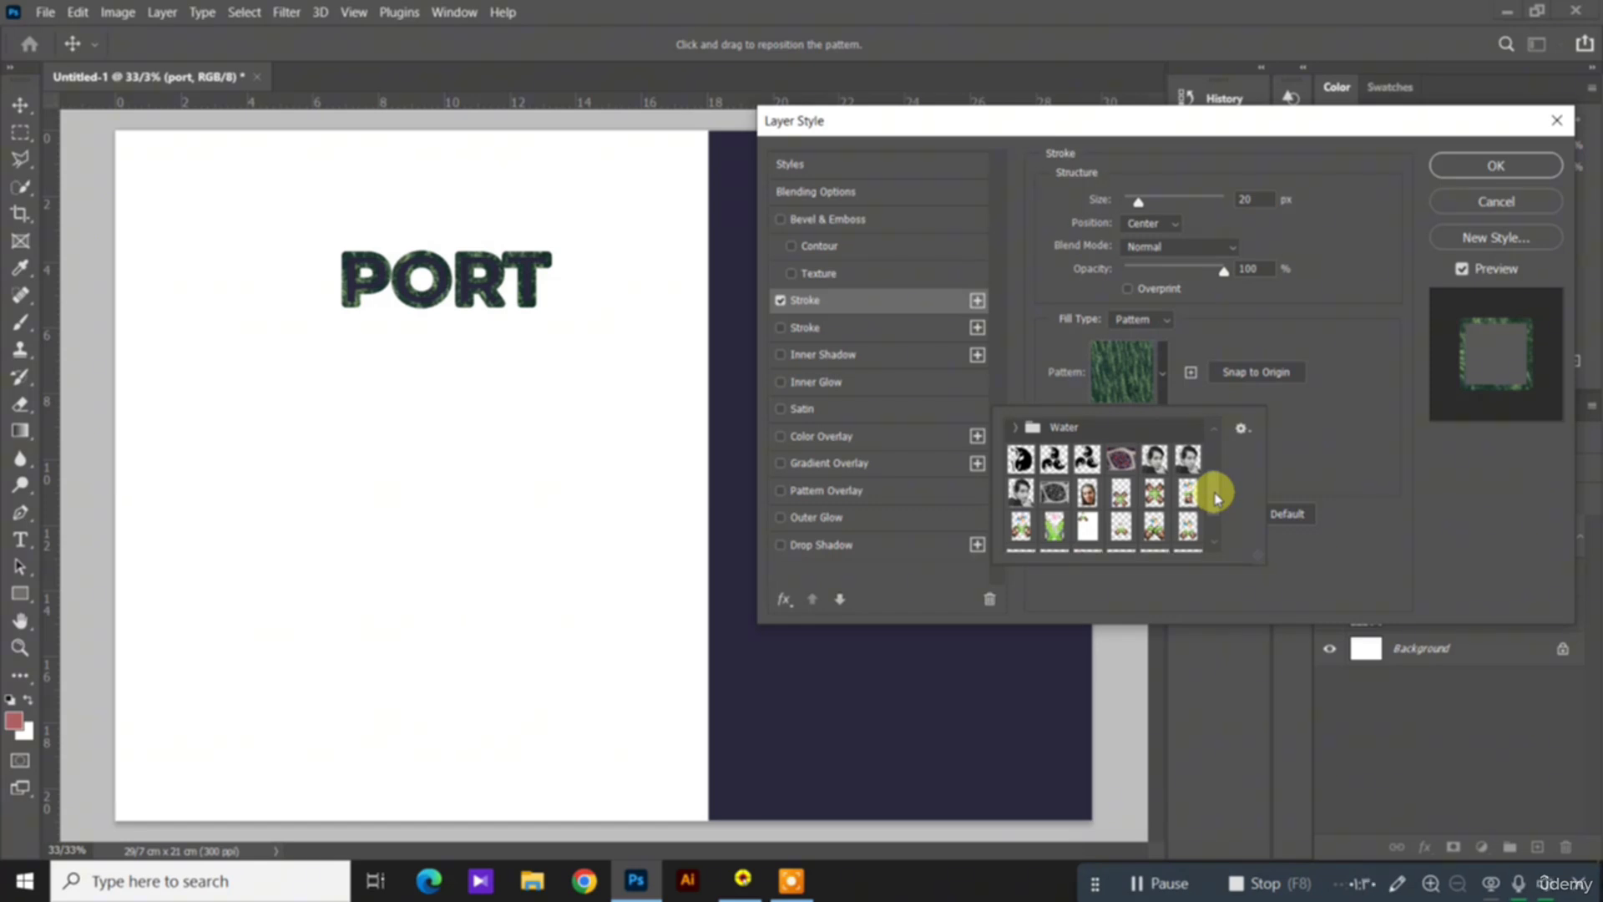
pyautogui.scroll(-3, 1215, 498)
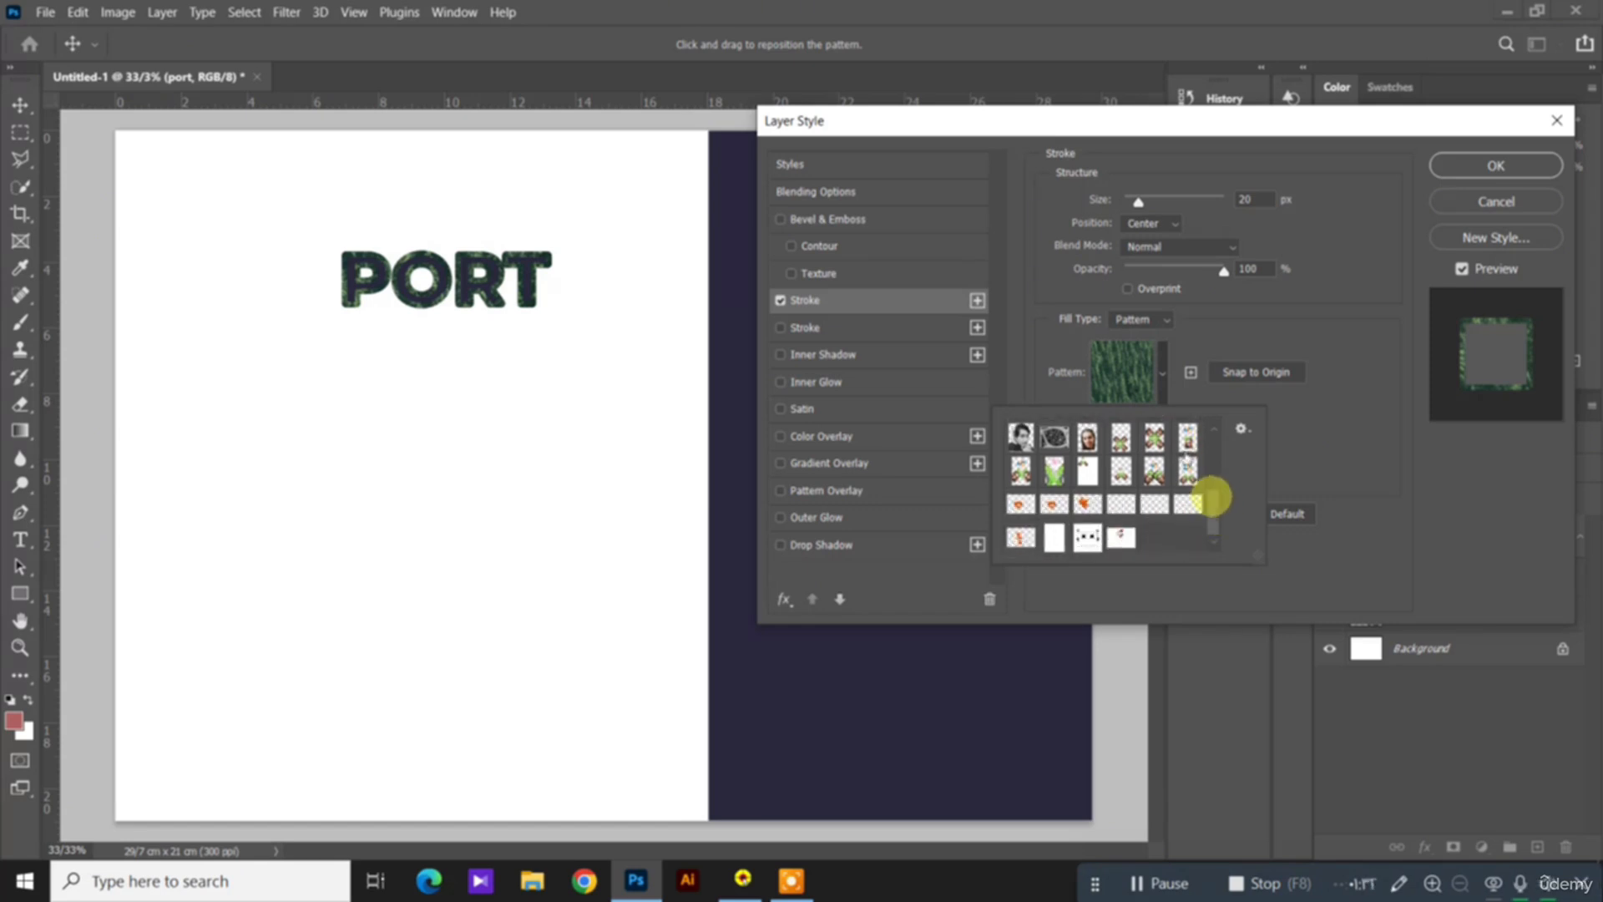
pyautogui.scroll(2, 1214, 499)
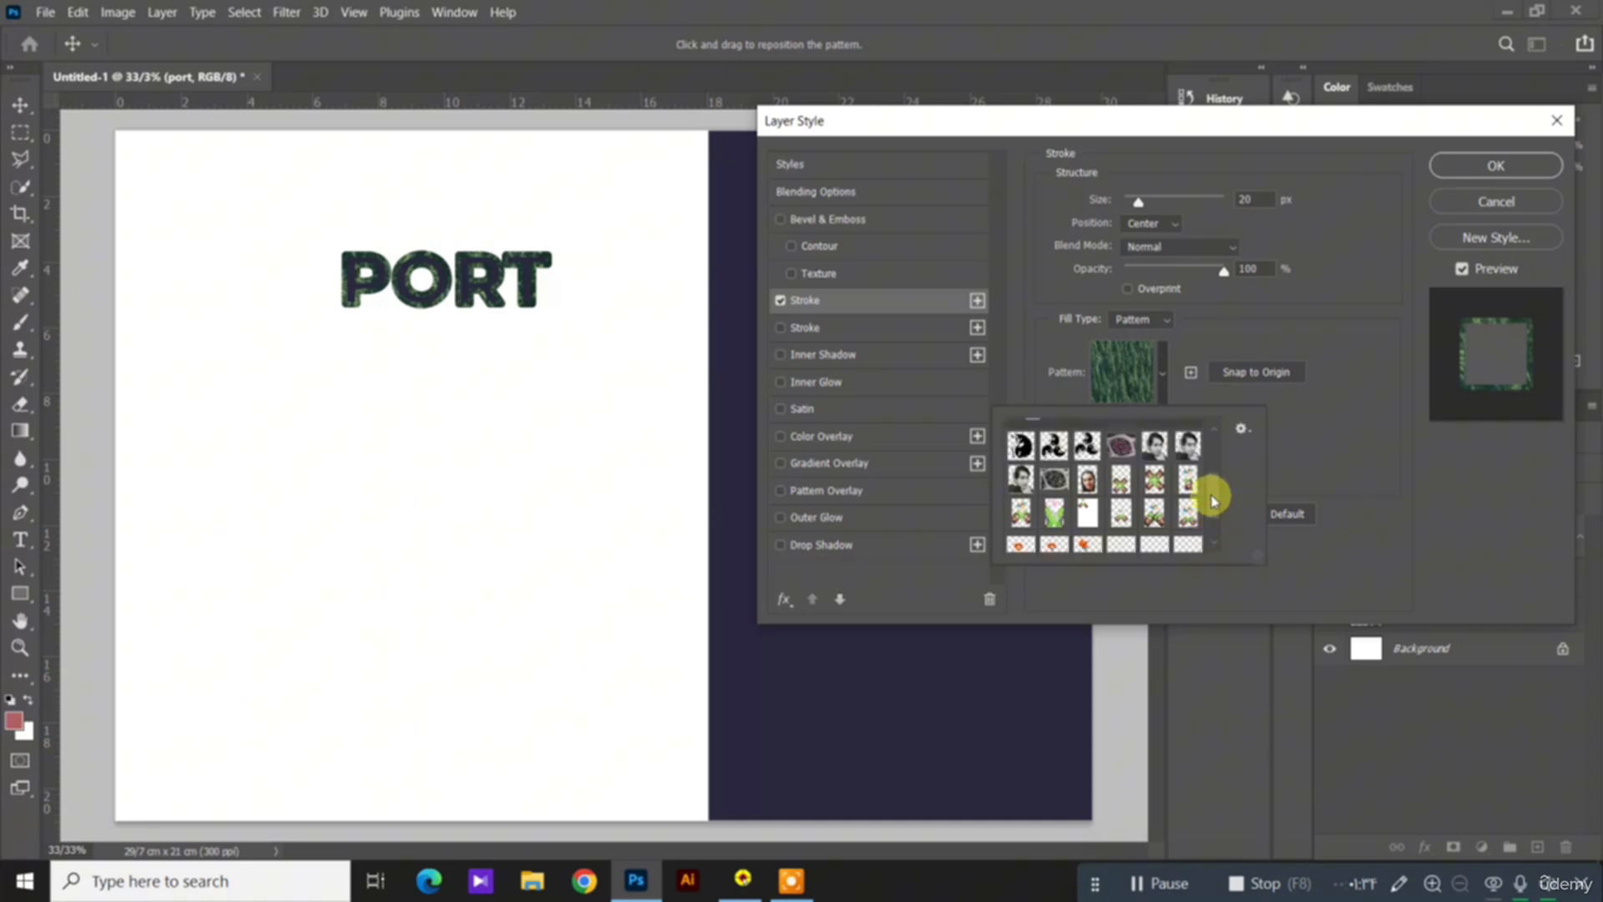
pyautogui.scroll(2, 1216, 499)
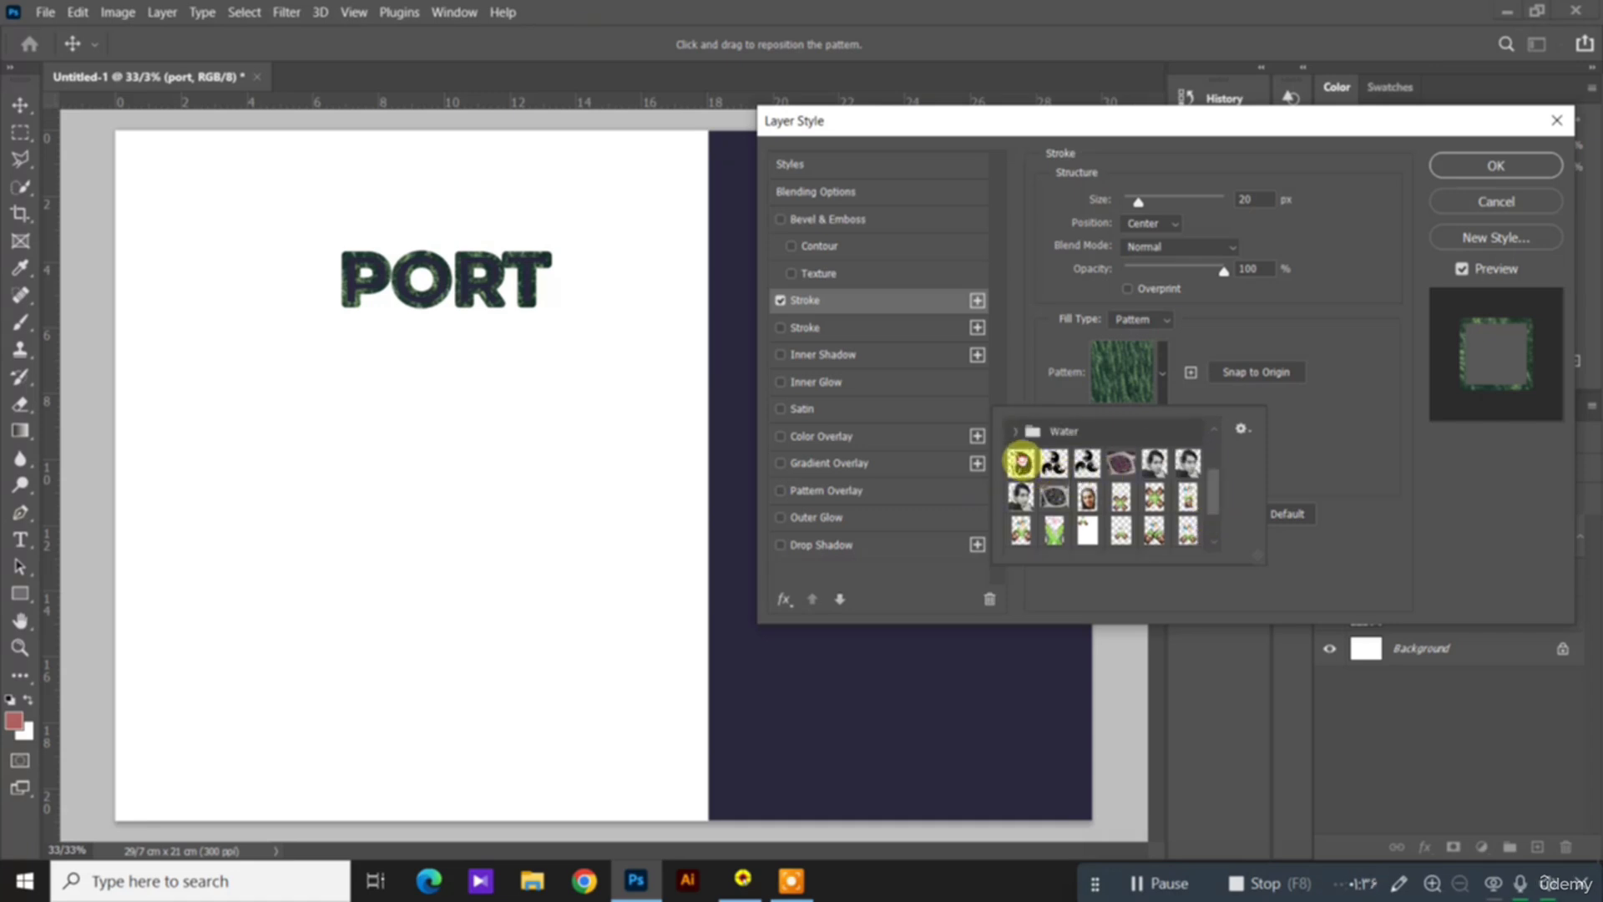
pyautogui.click(1021, 464)
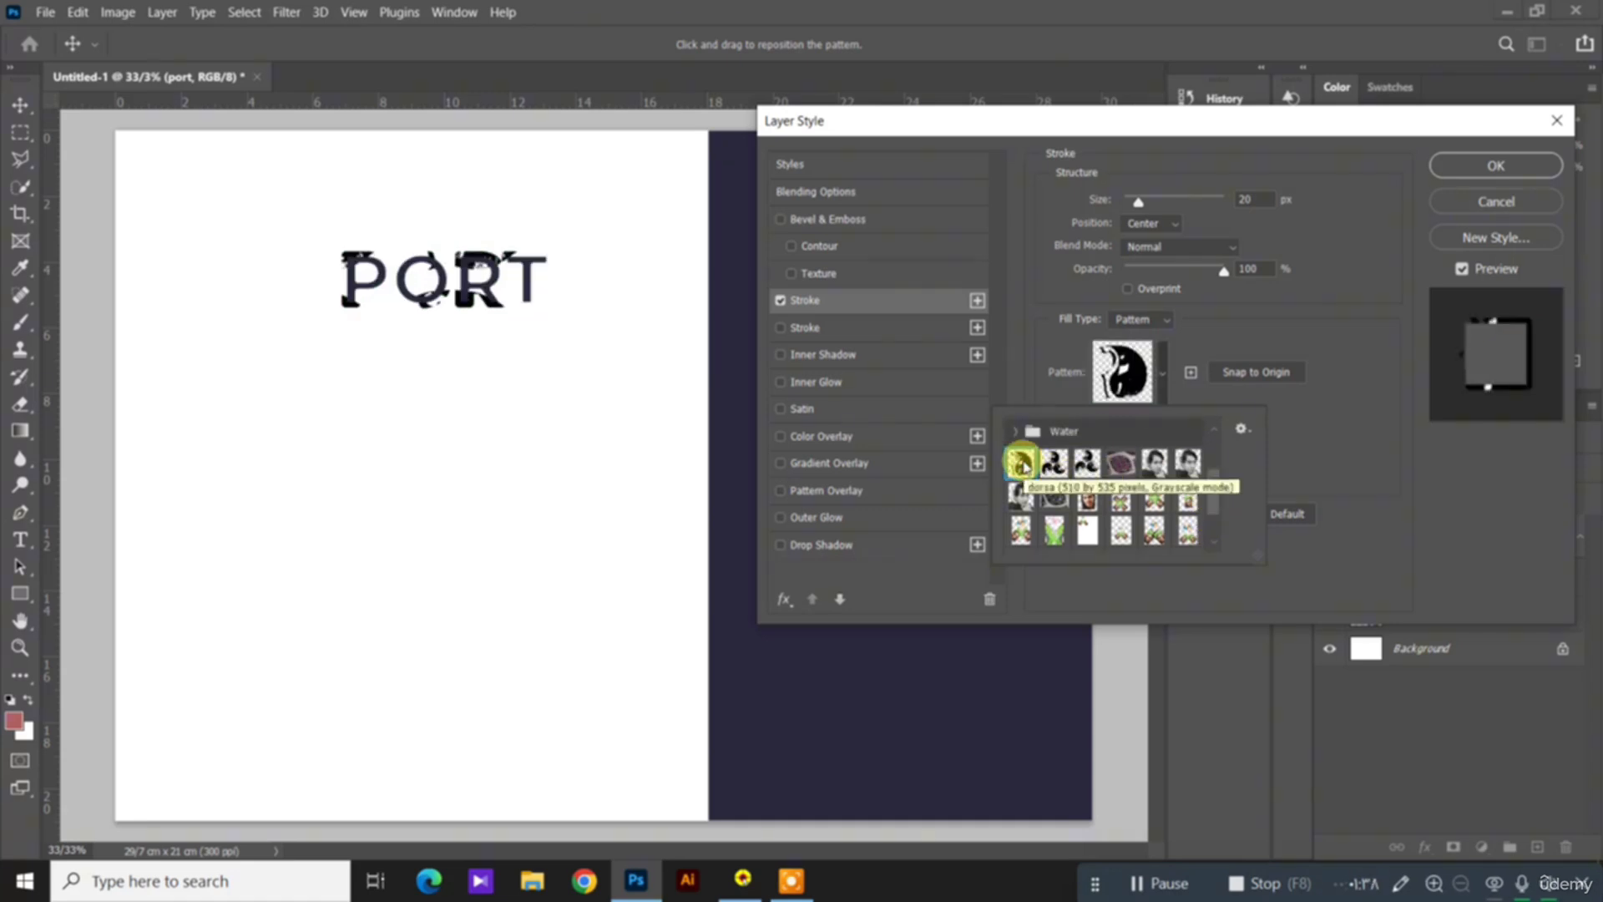
pyautogui.moveTo(1217, 499); pyautogui.dragTo(1217, 451)
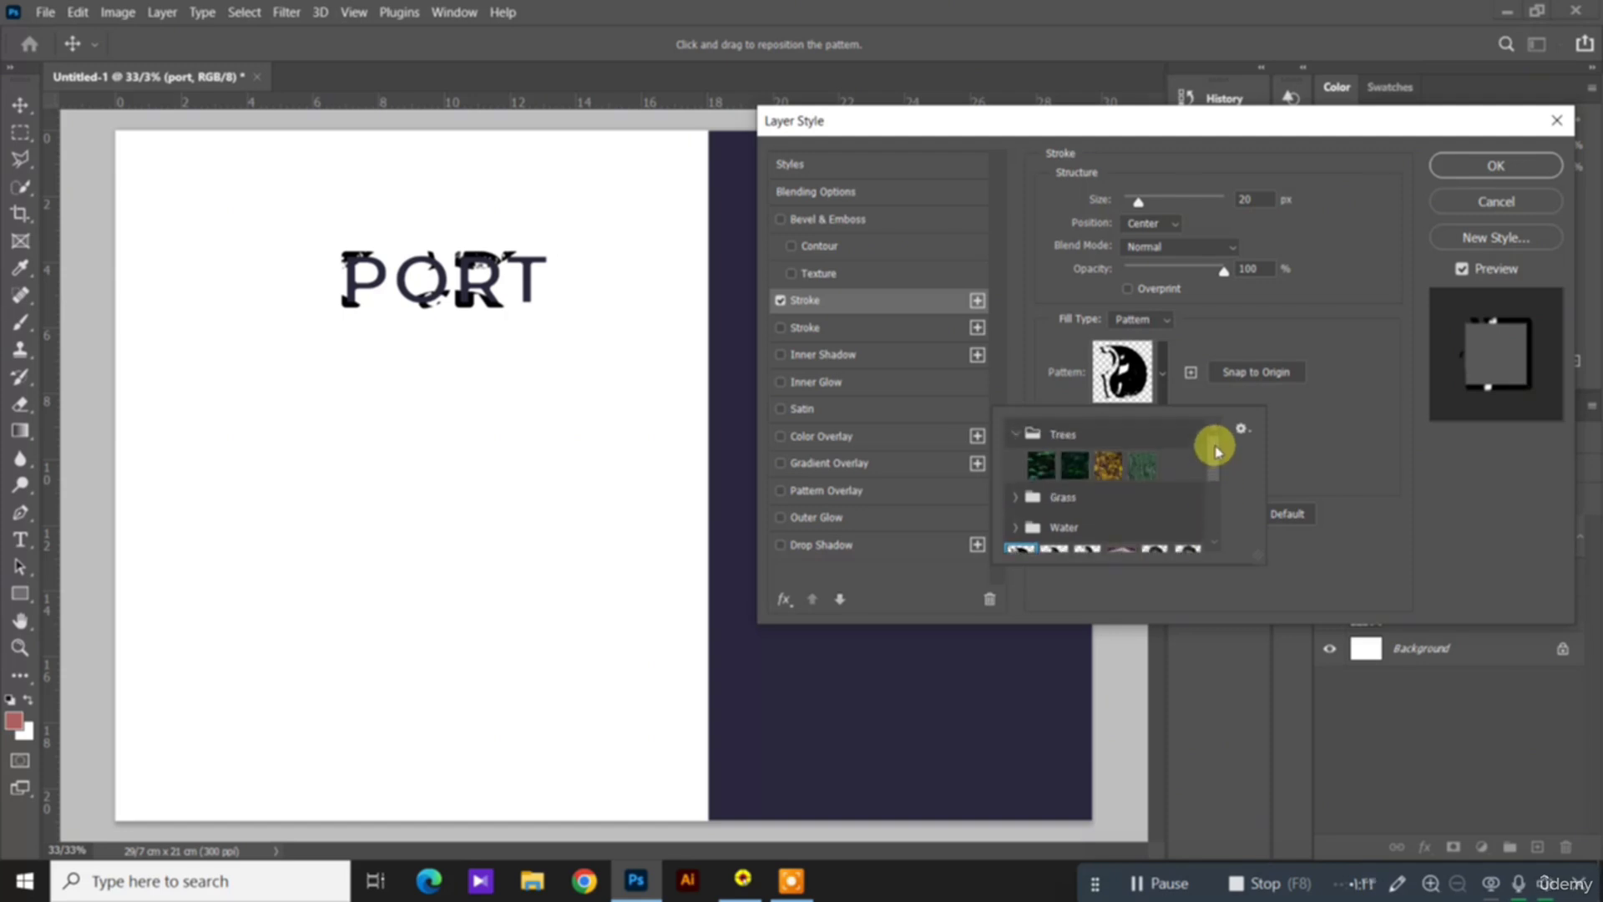
pyautogui.click(1017, 433)
# Step: Change the stroke's fill type to Color, sample the heading's navy #29293e as its color, and apply the layer style
pyautogui.click(1161, 319)
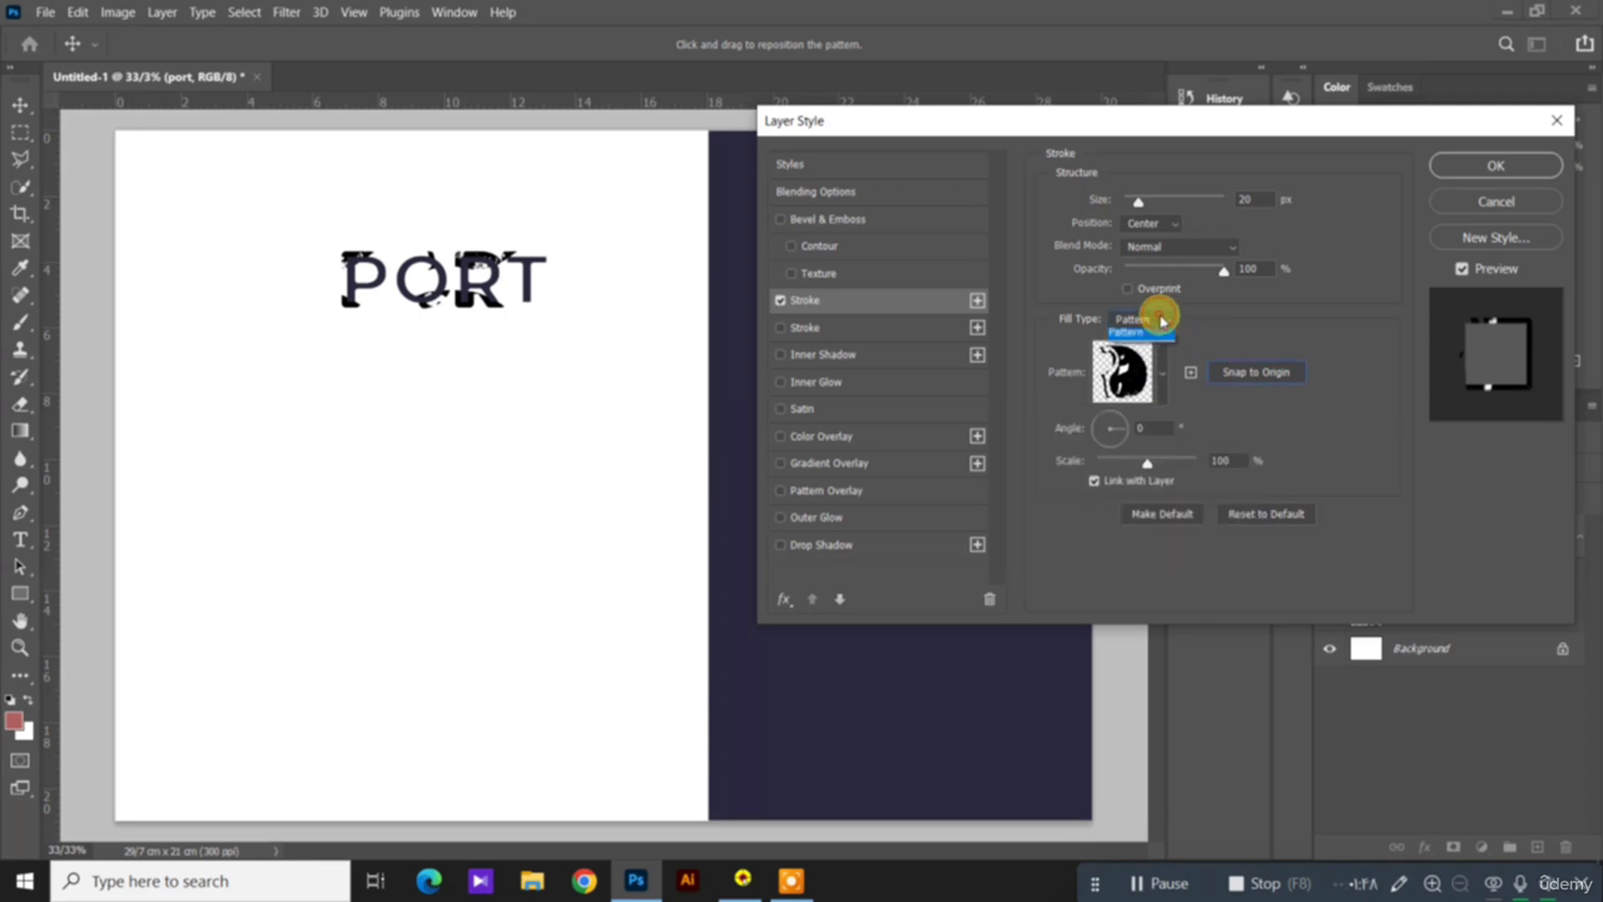
pyautogui.click(1157, 320)
pyautogui.click(1151, 337)
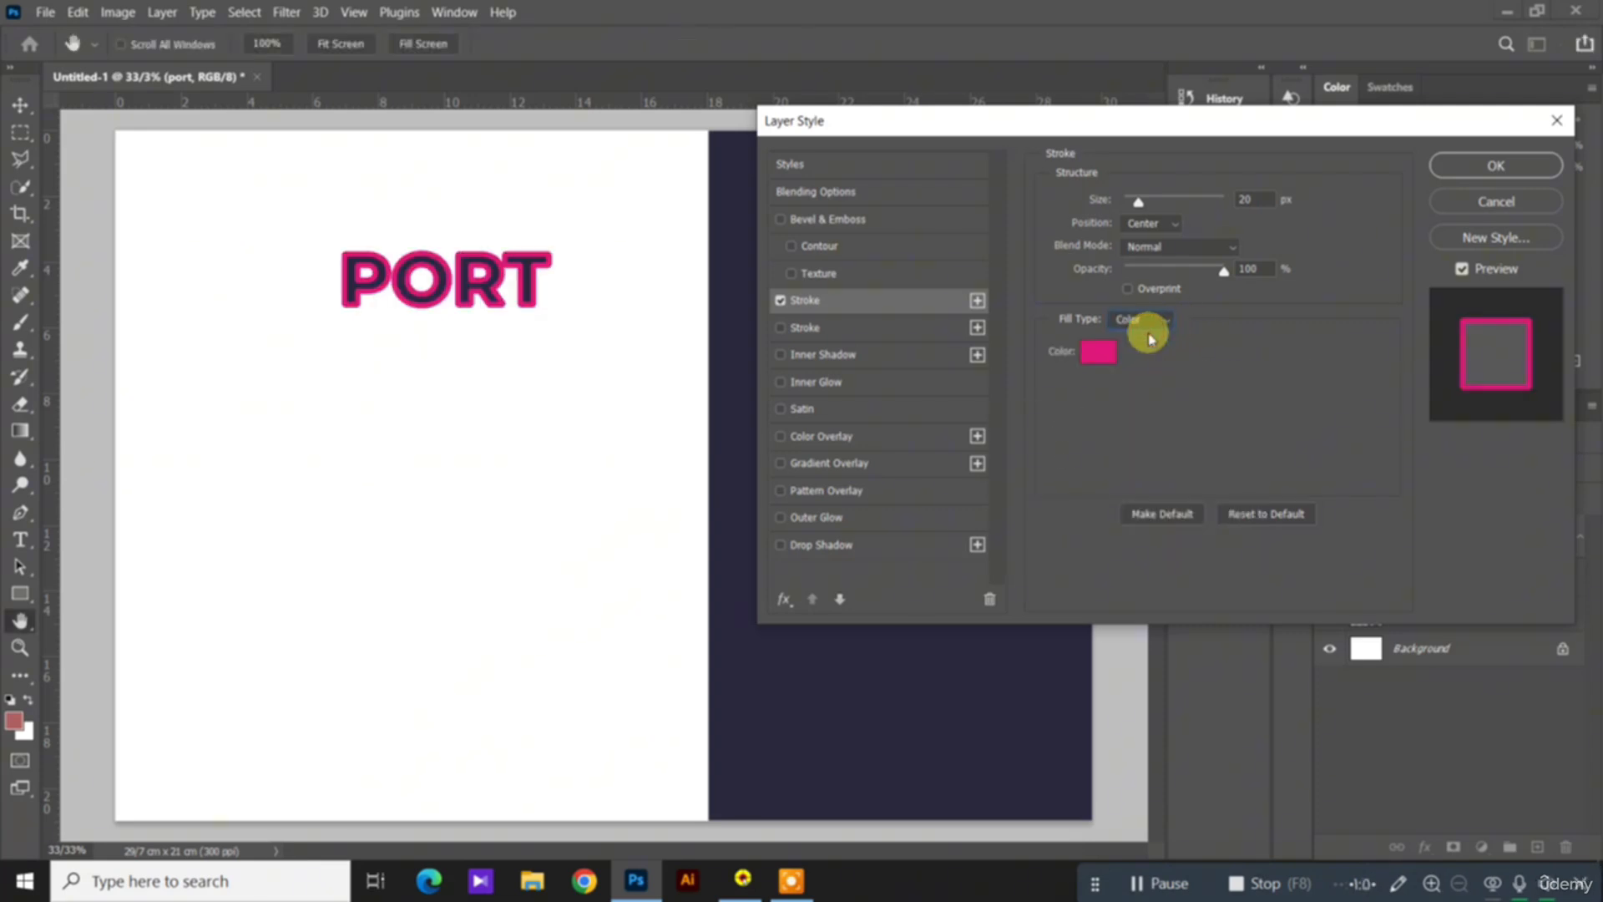
pyautogui.click(1104, 360)
pyautogui.click(1099, 354)
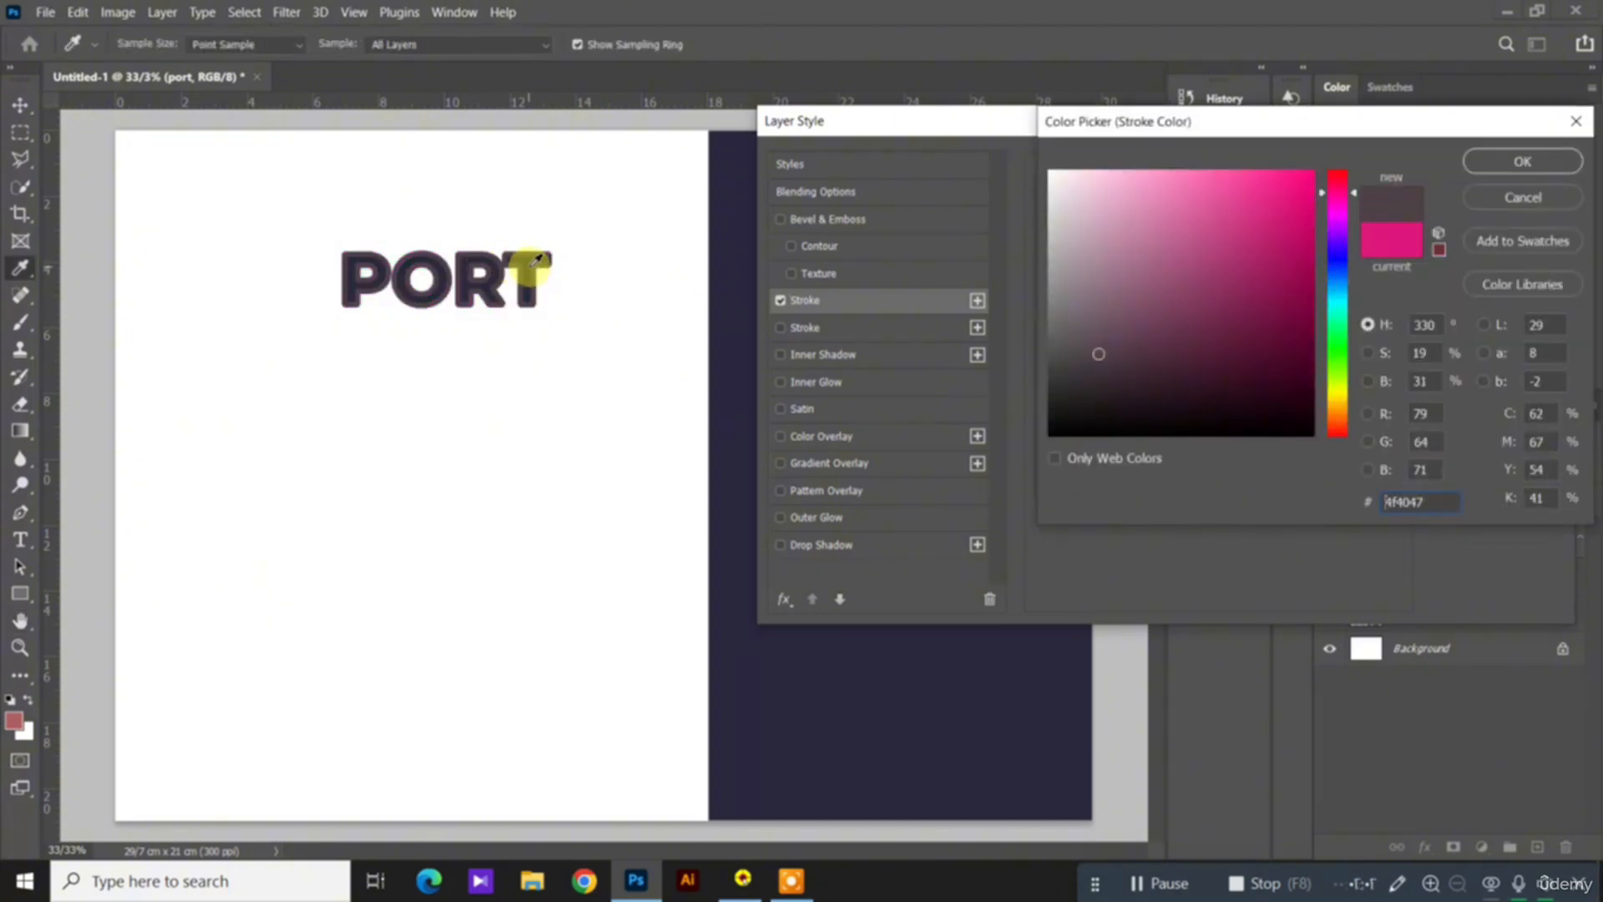
pyautogui.click(537, 260)
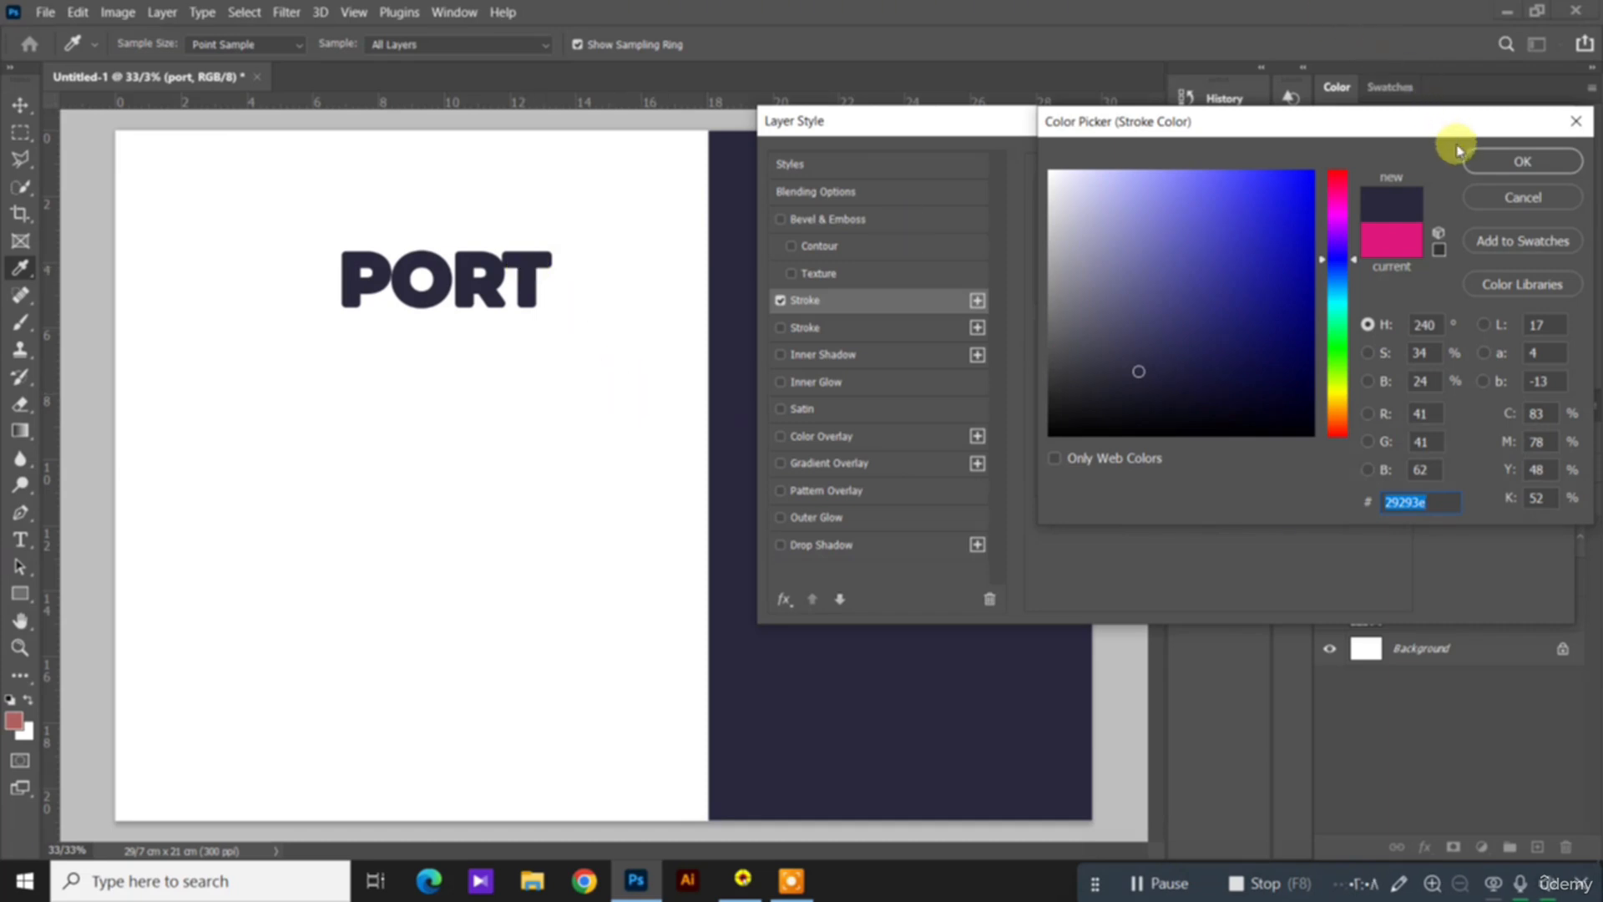
pyautogui.click(1483, 165)
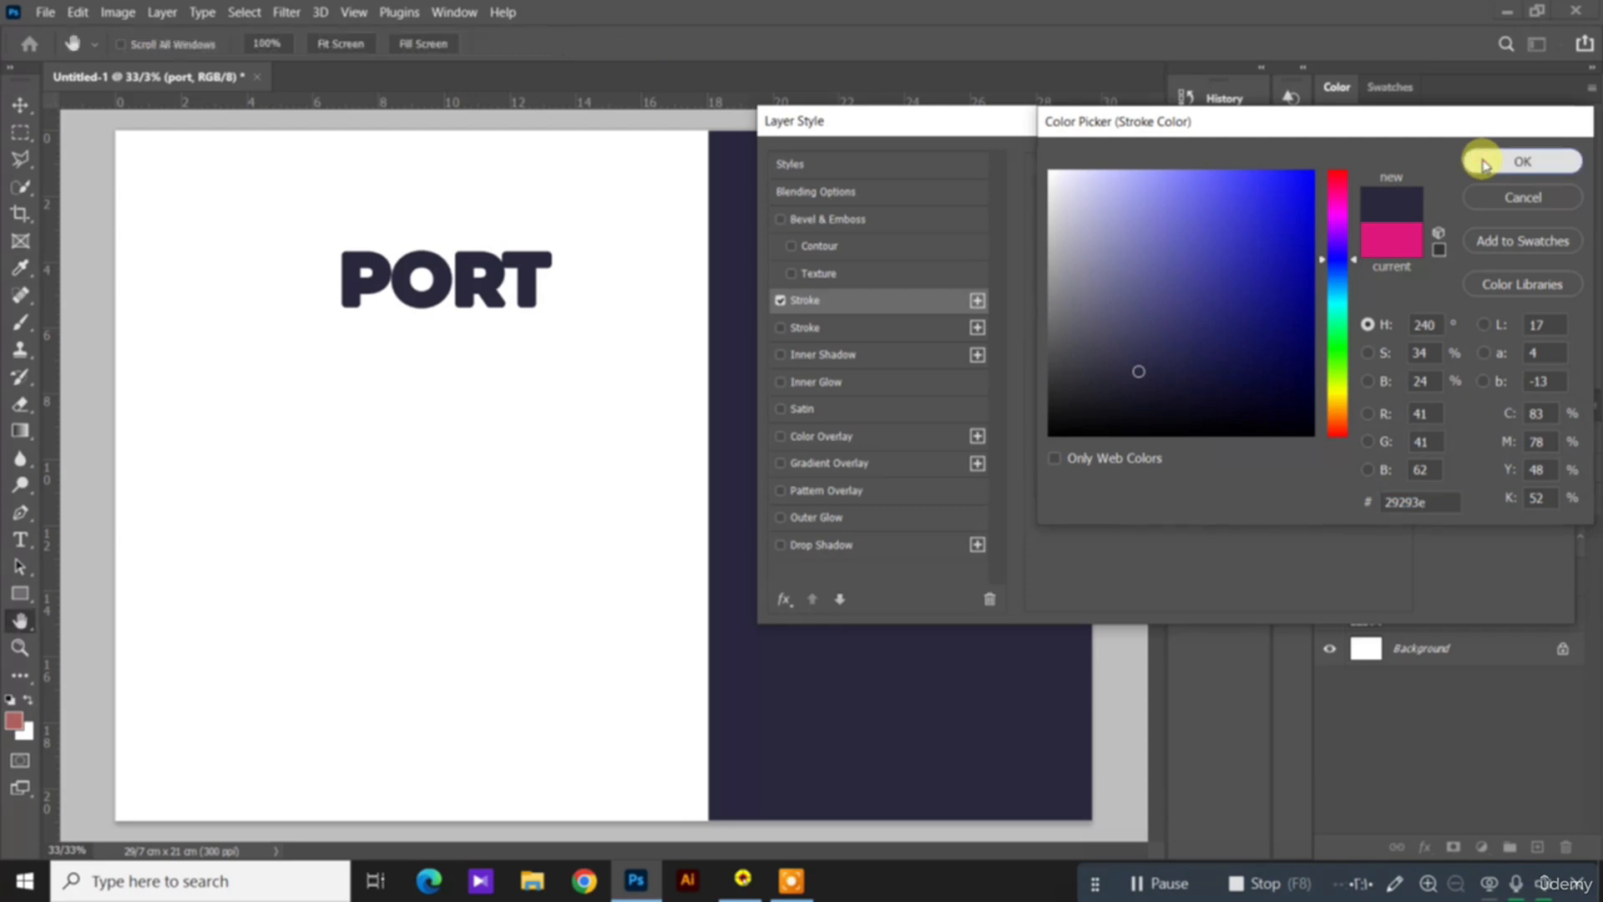
pyautogui.click(1484, 165)
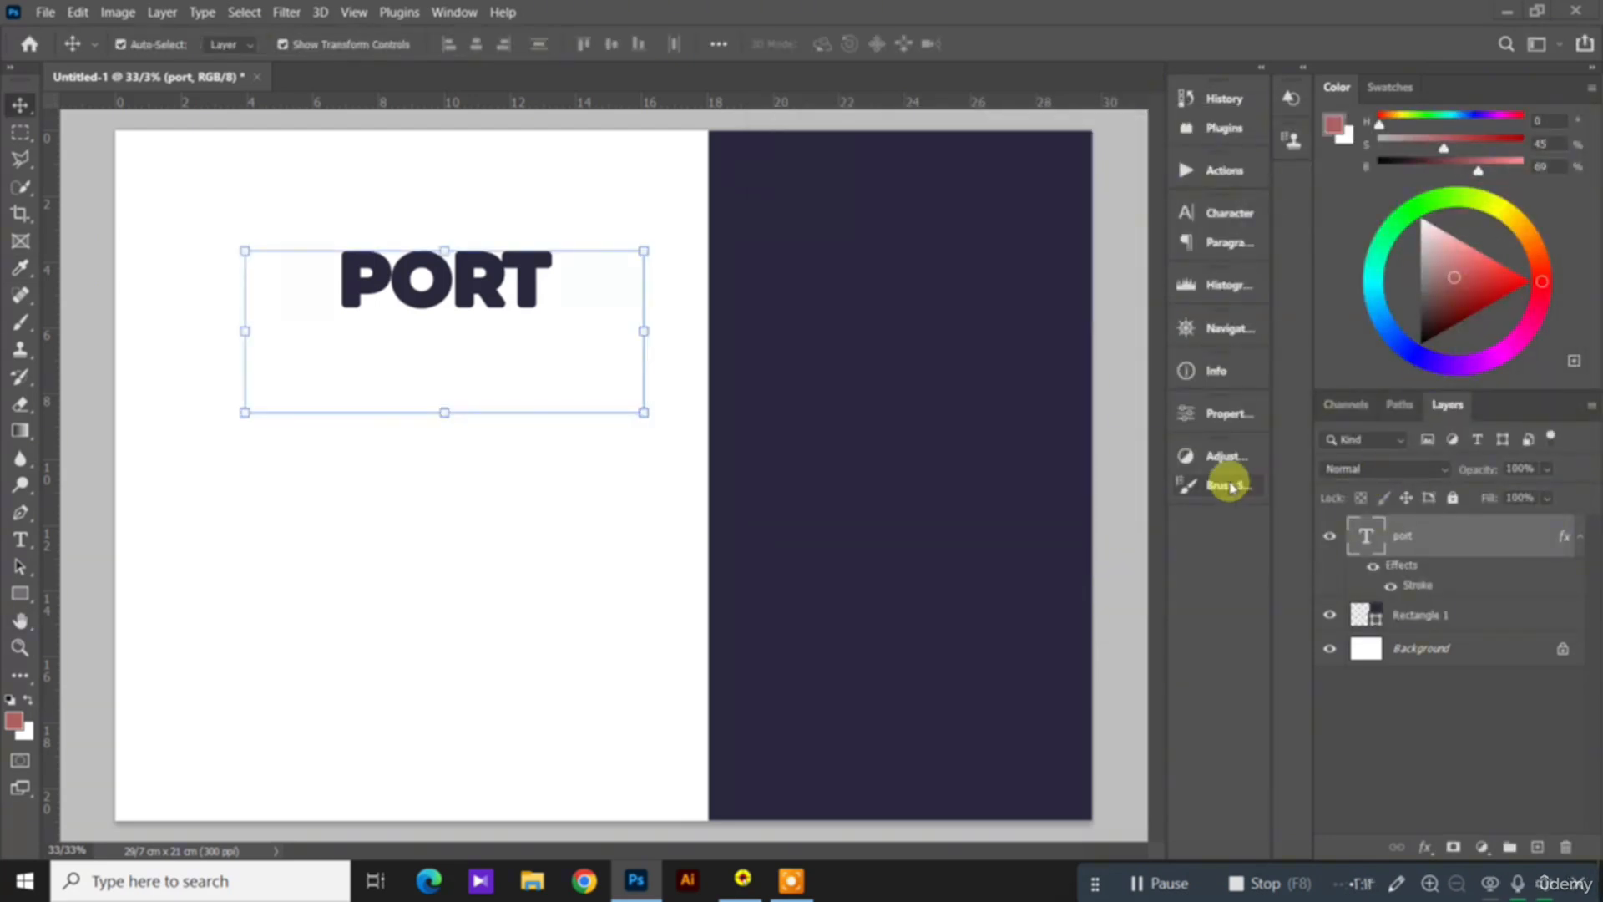
# Step: Set the port layer's Fill to 0% and move the outlined heading down and right, to about mid-height of the page
pyautogui.click(1546, 501)
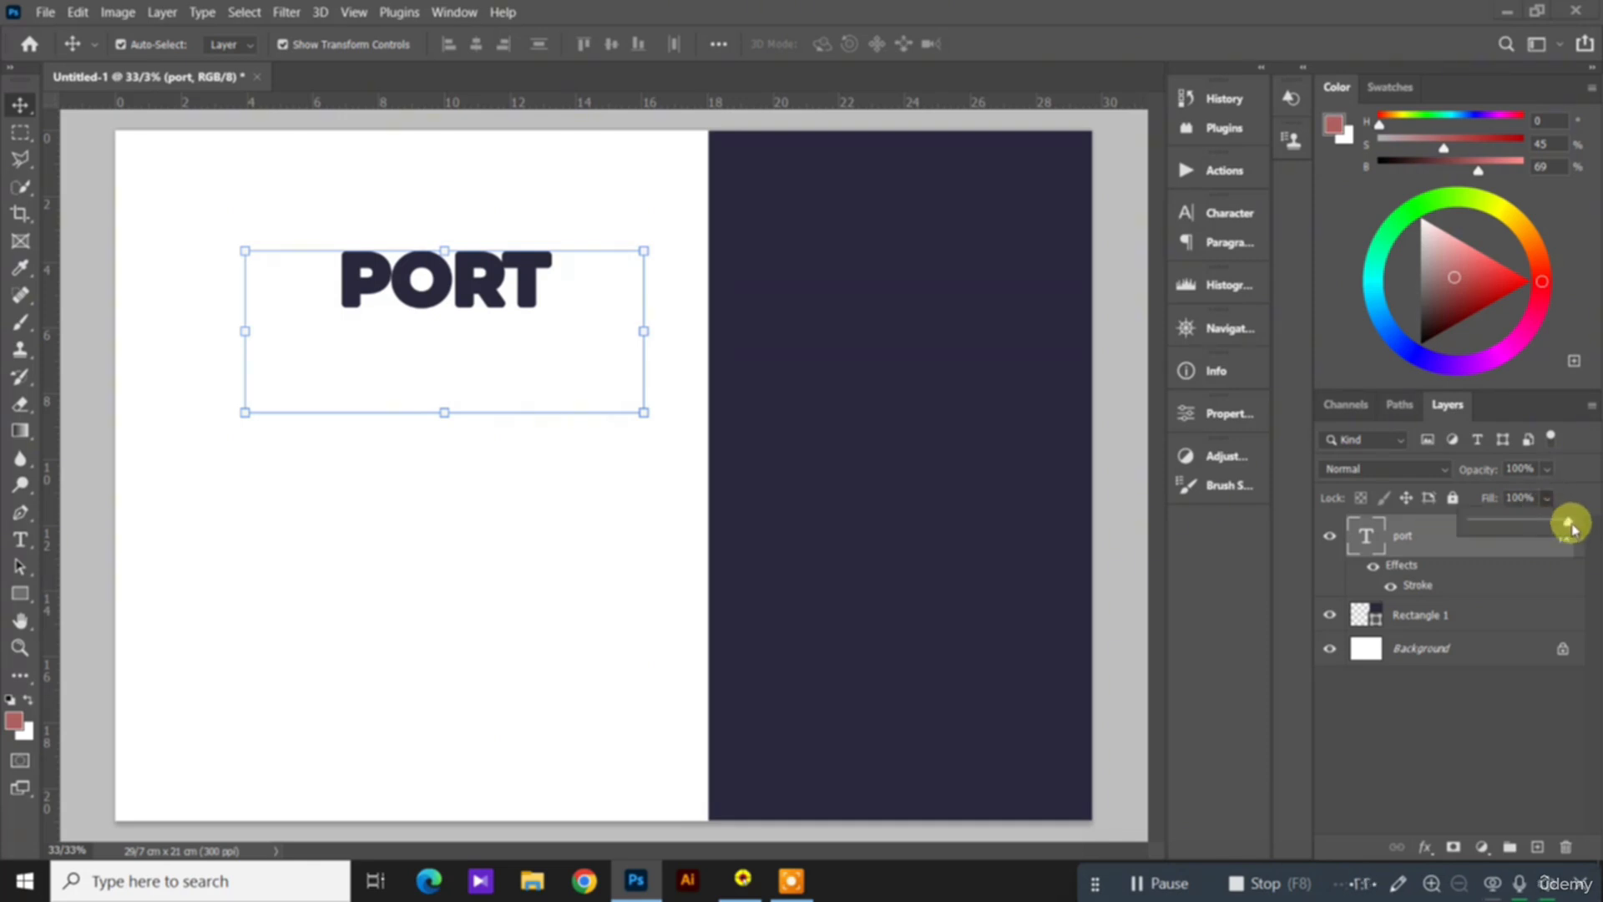
pyautogui.moveTo(1566, 526); pyautogui.dragTo(1453, 530)
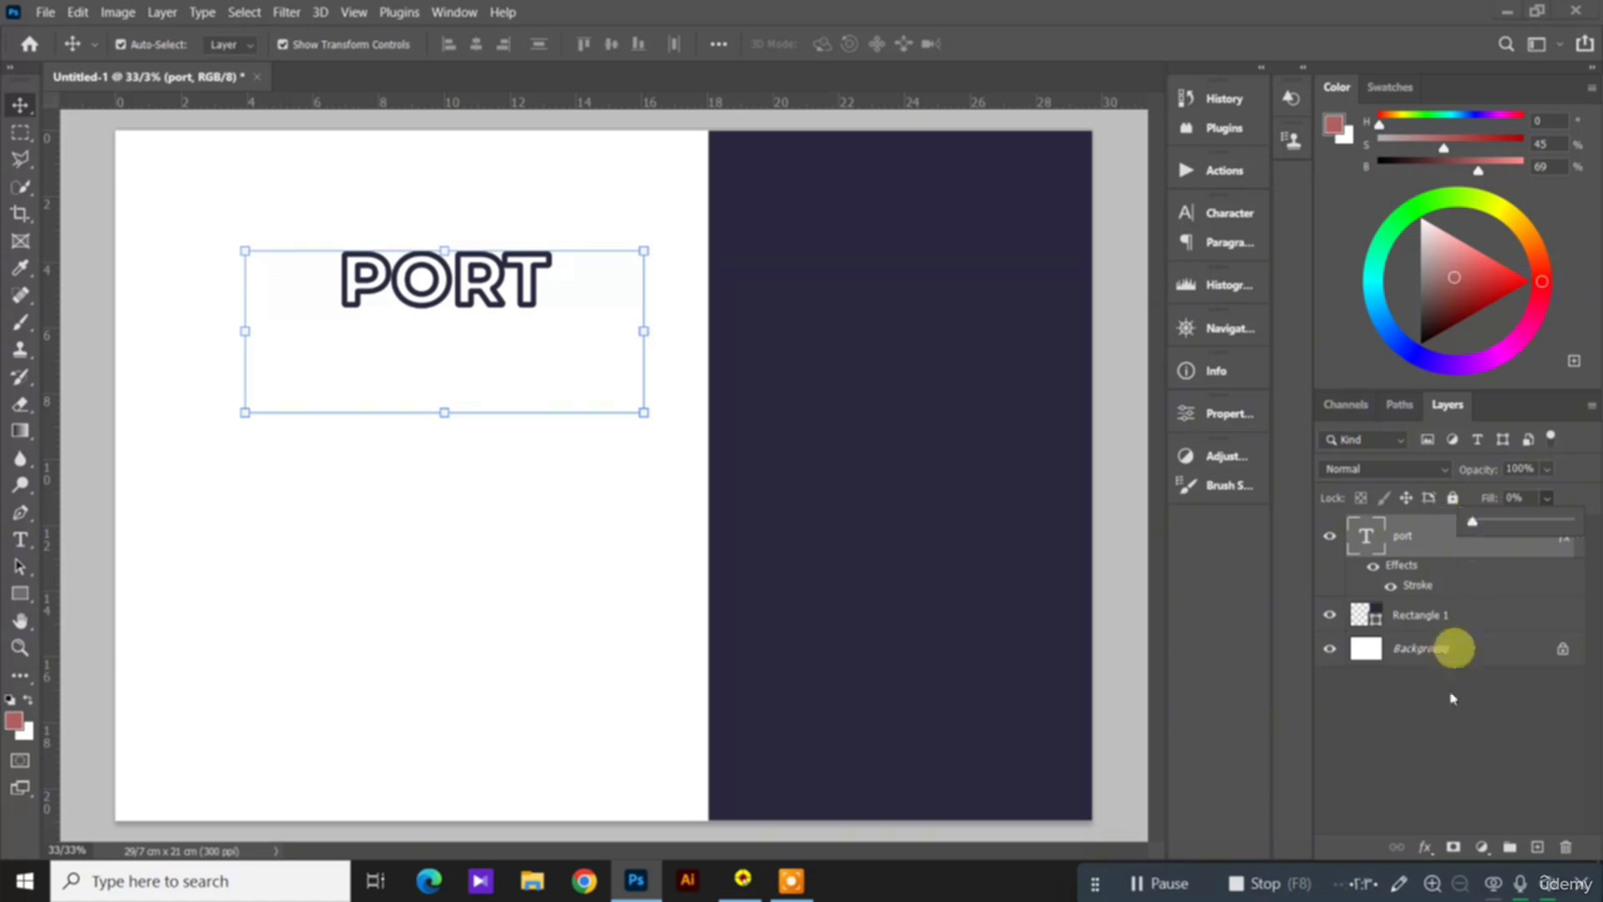
pyautogui.click(1434, 759)
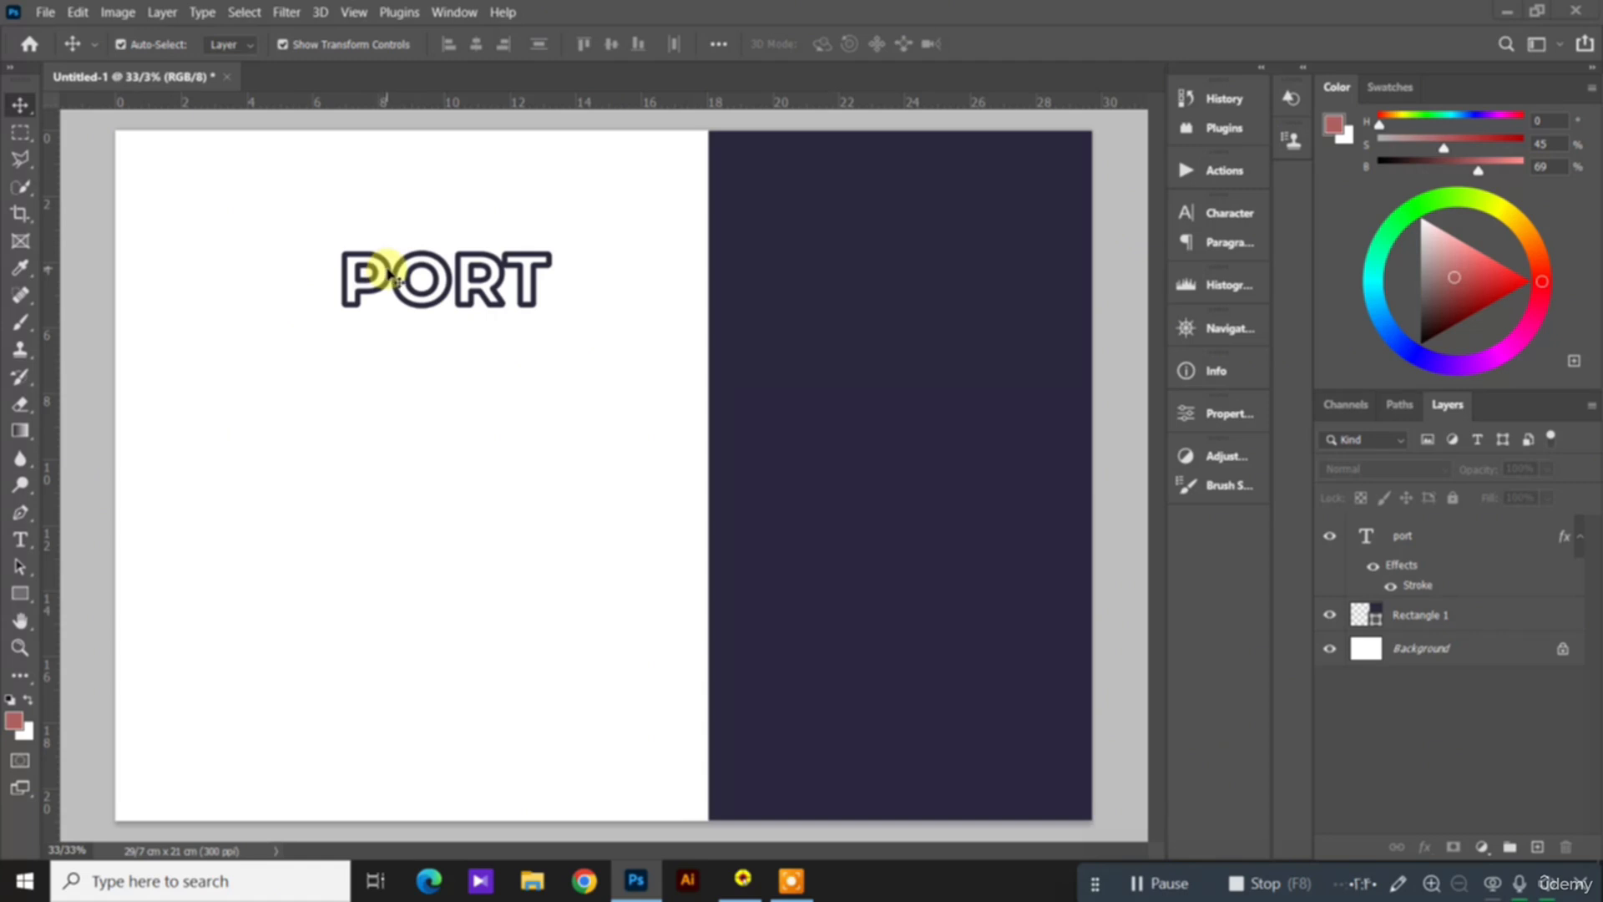
pyautogui.moveTo(392, 276); pyautogui.dragTo(480, 442)
# Step: Select the whole PORT word for text editing and show its character settings
pyautogui.click(19, 538)
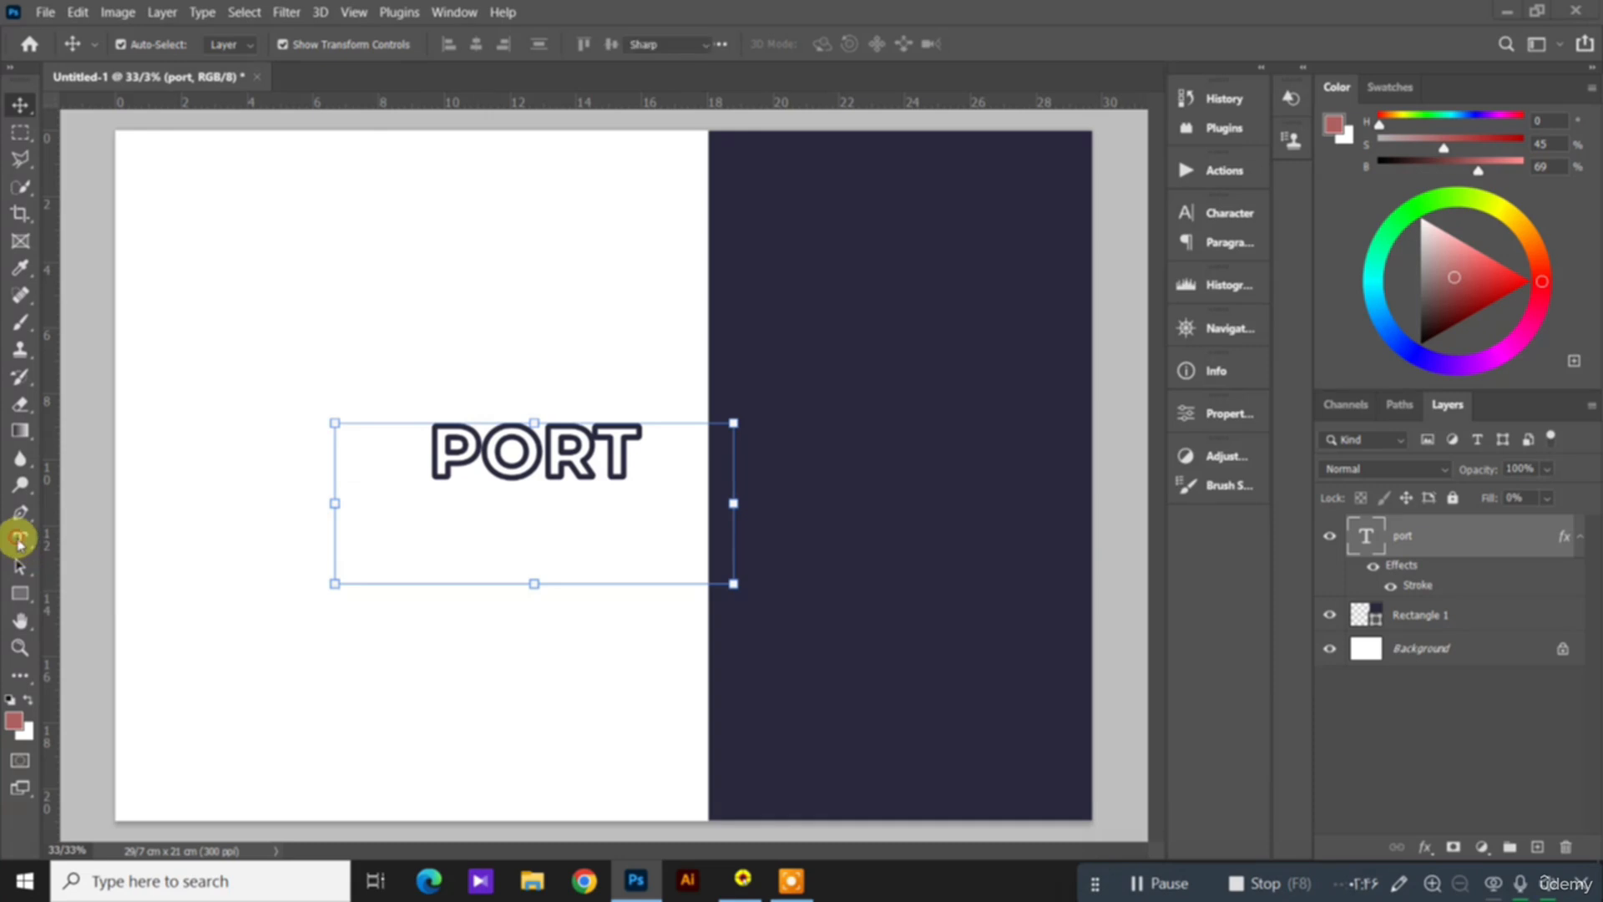
pyautogui.click(483, 455)
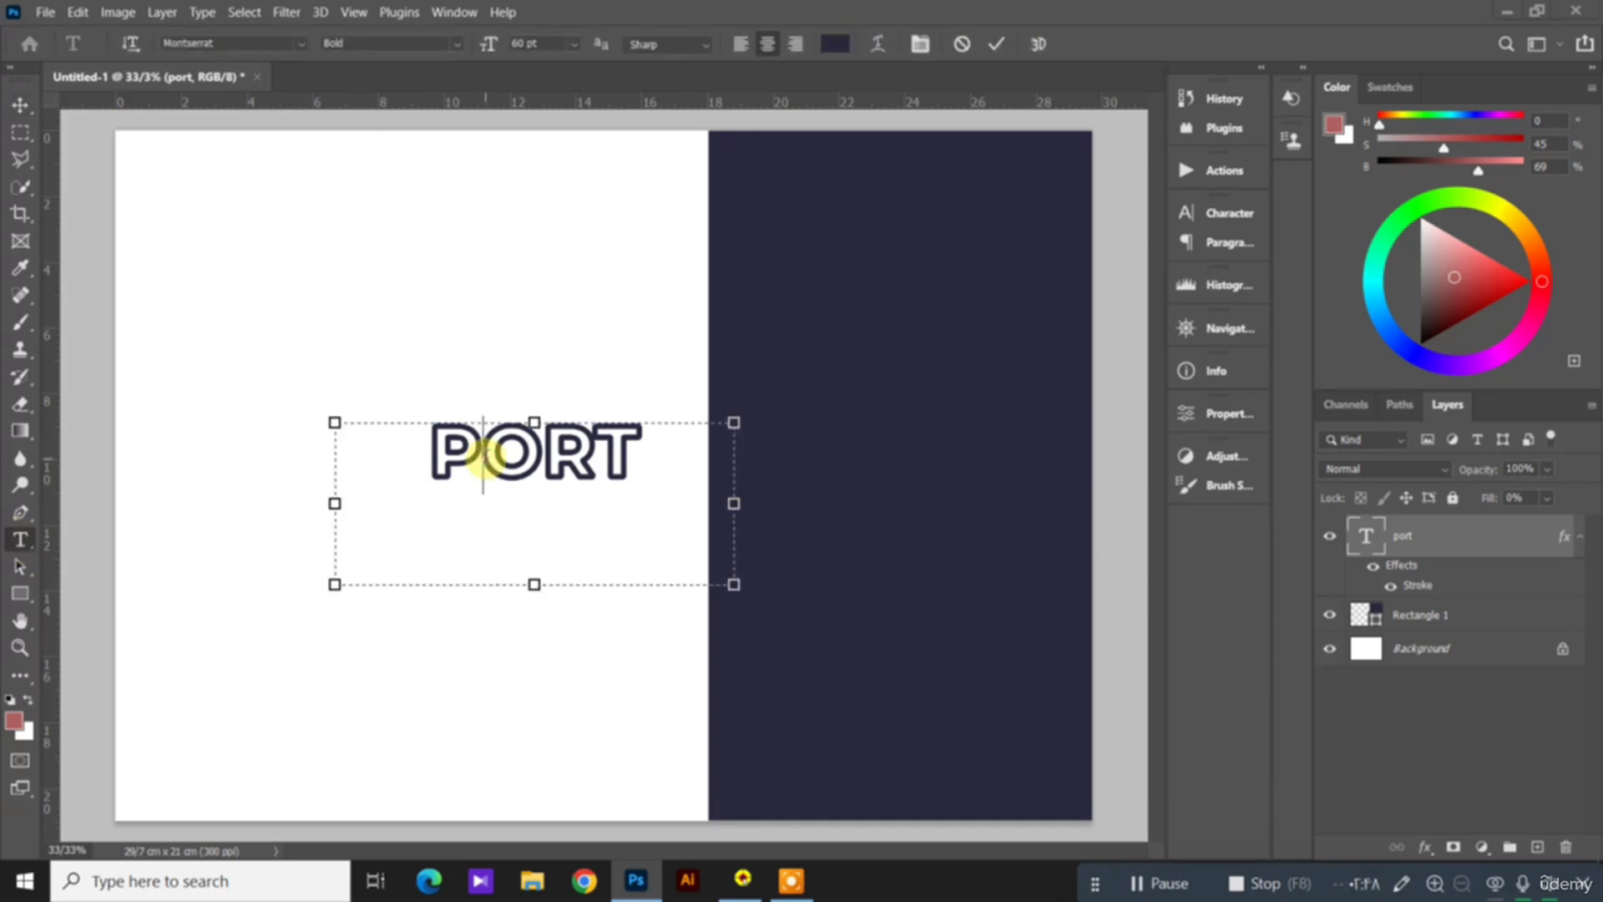
pyautogui.doubleClick(485, 458)
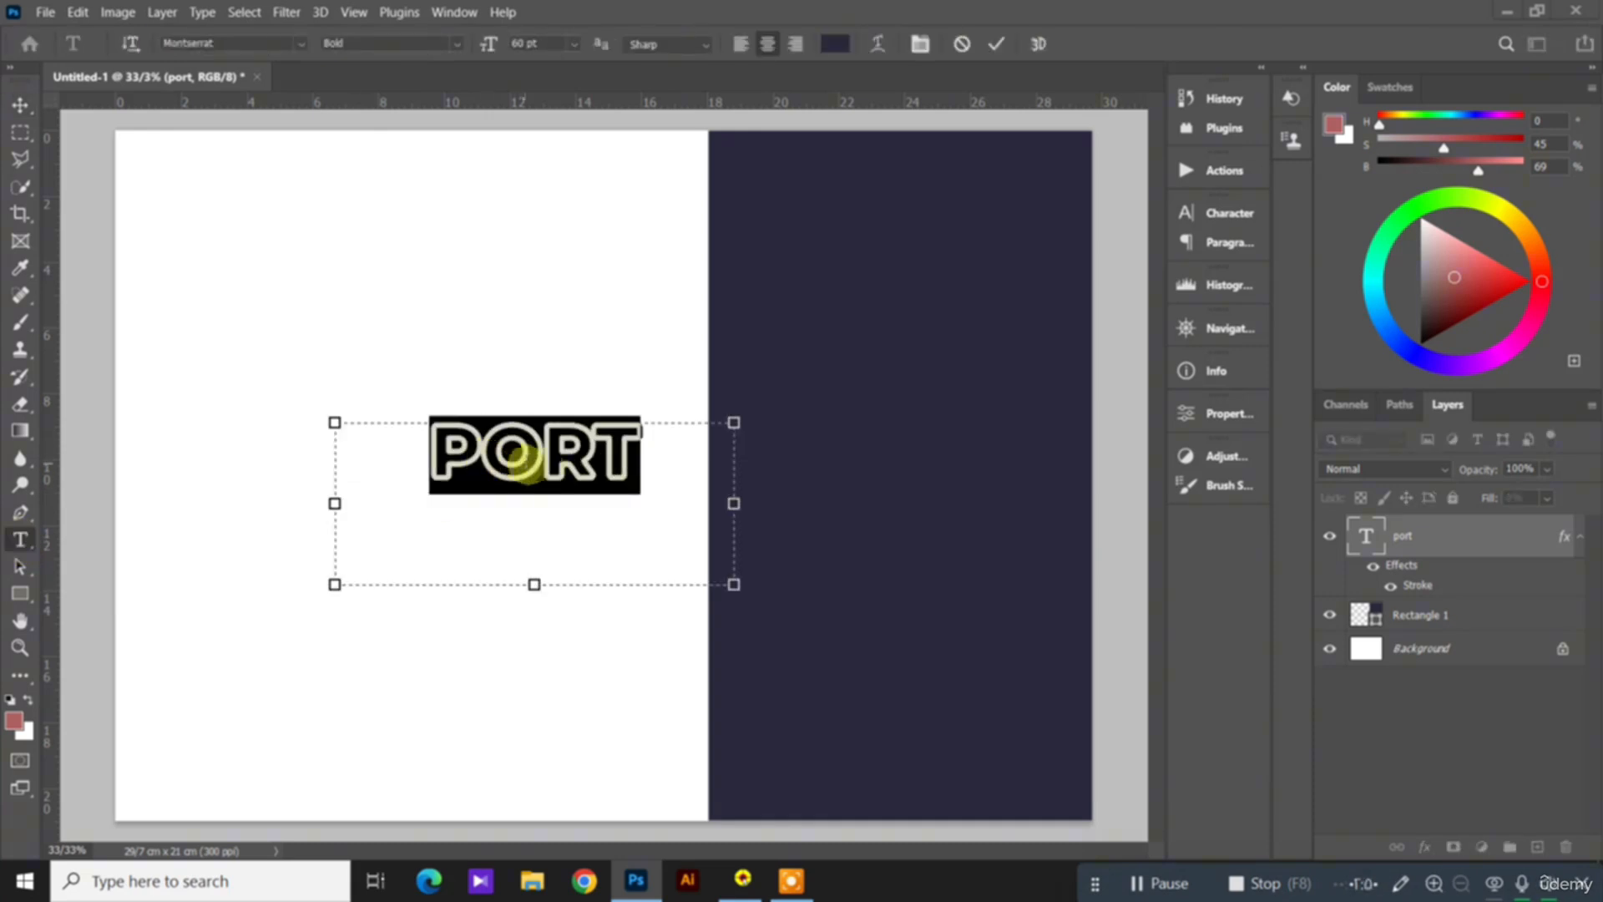
pyautogui.press('ctrl')
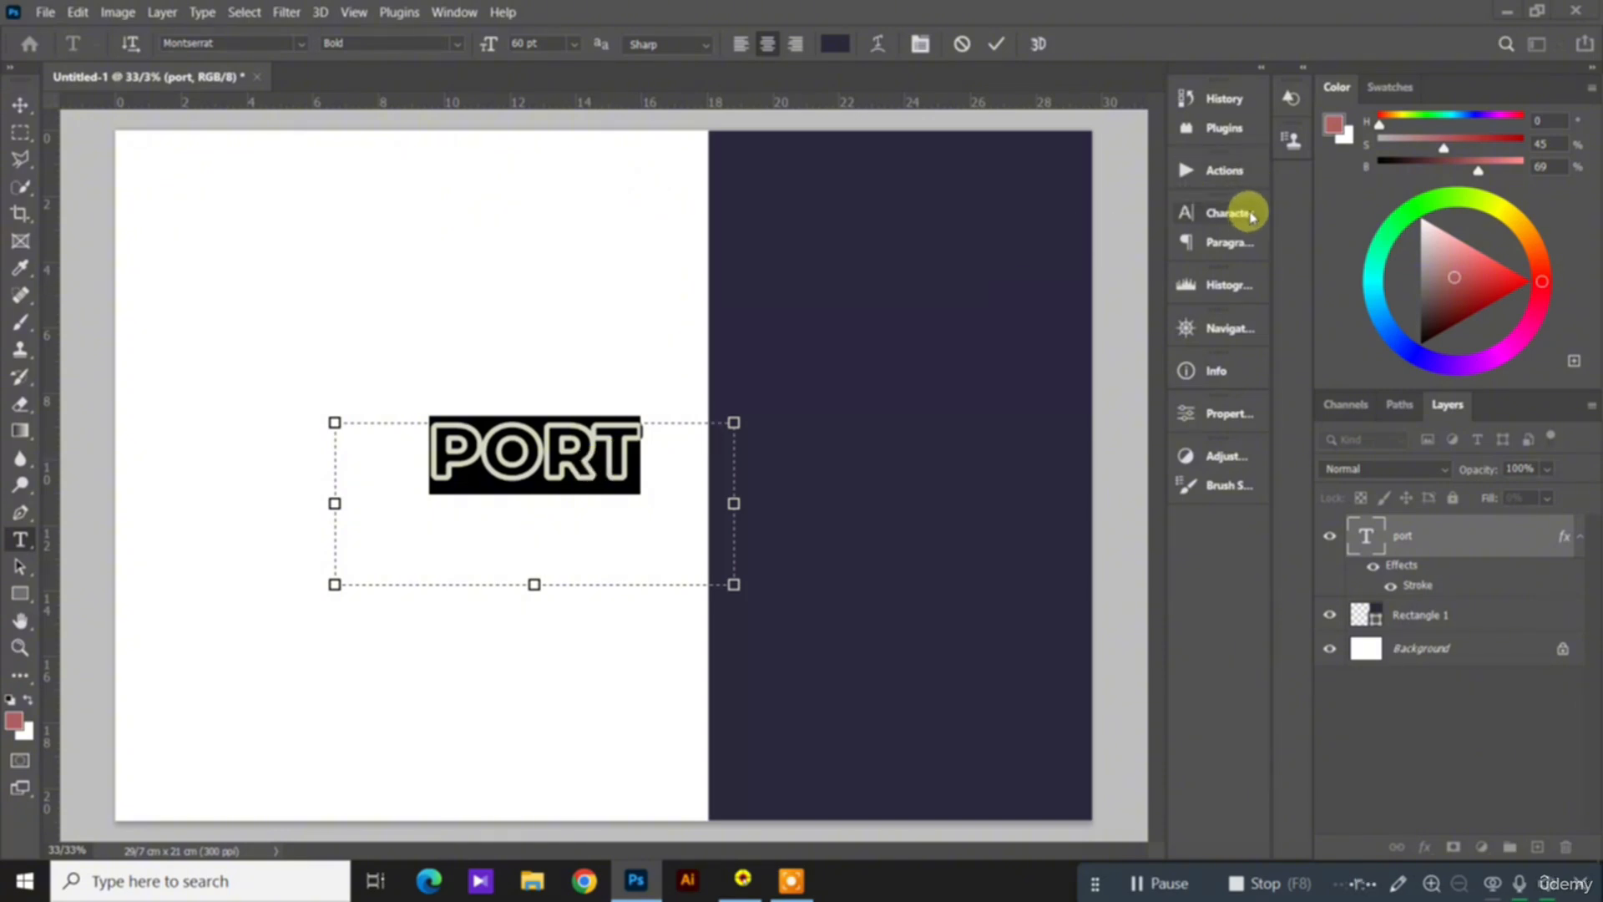
pyautogui.click(1189, 216)
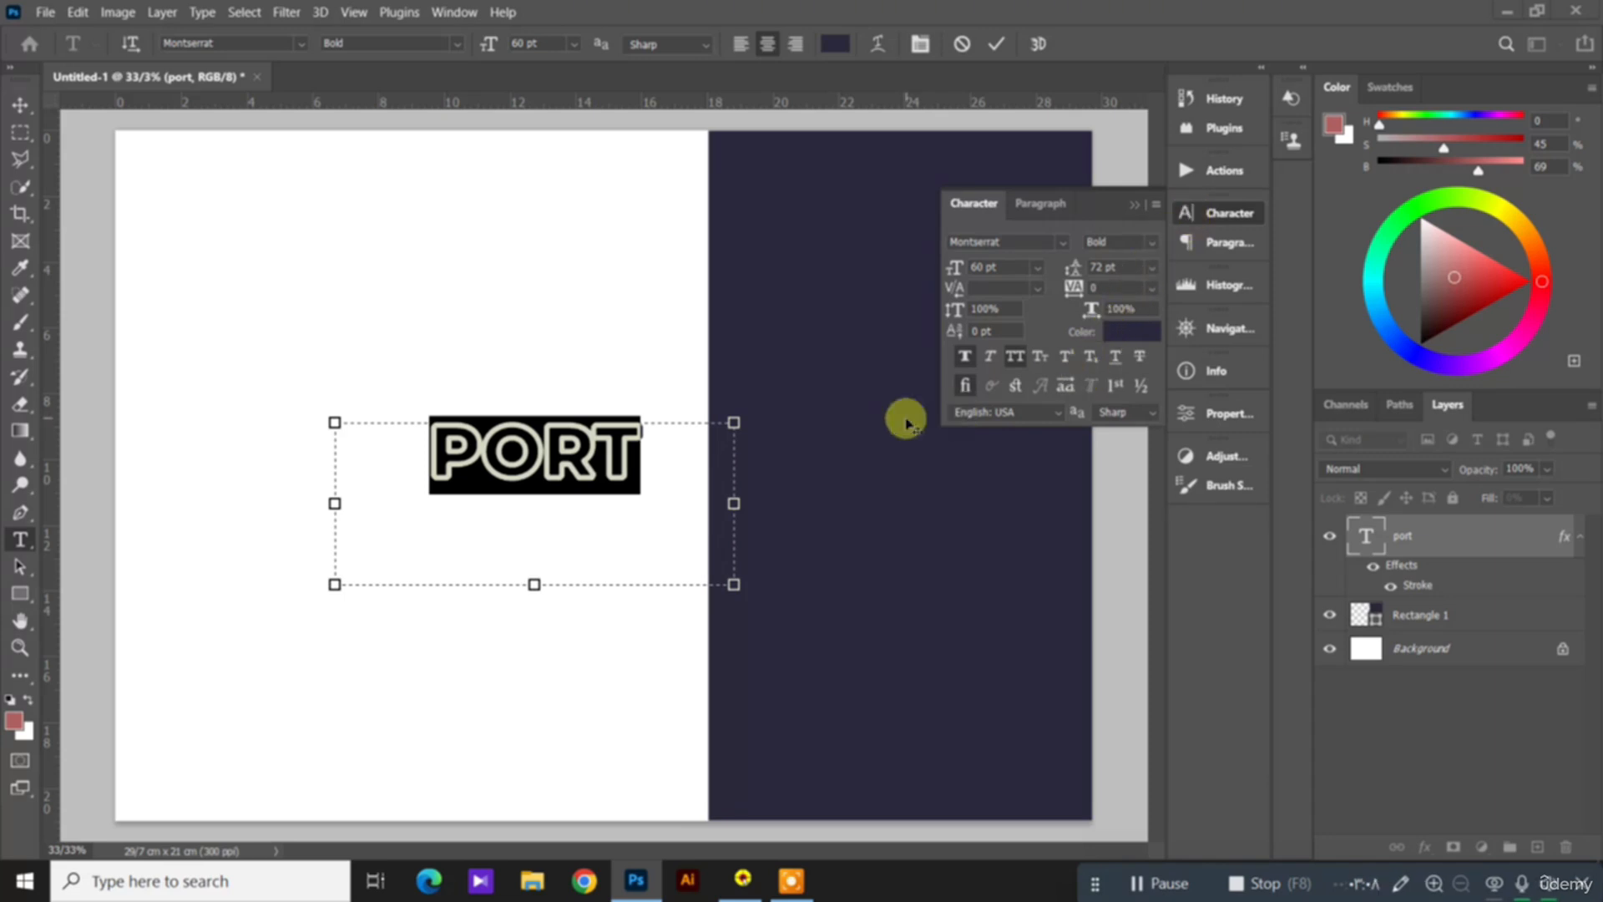
# Step: Try the ExtraBold Italic font style on the heading, undo it, and look at the leading choices
pyautogui.click(1152, 243)
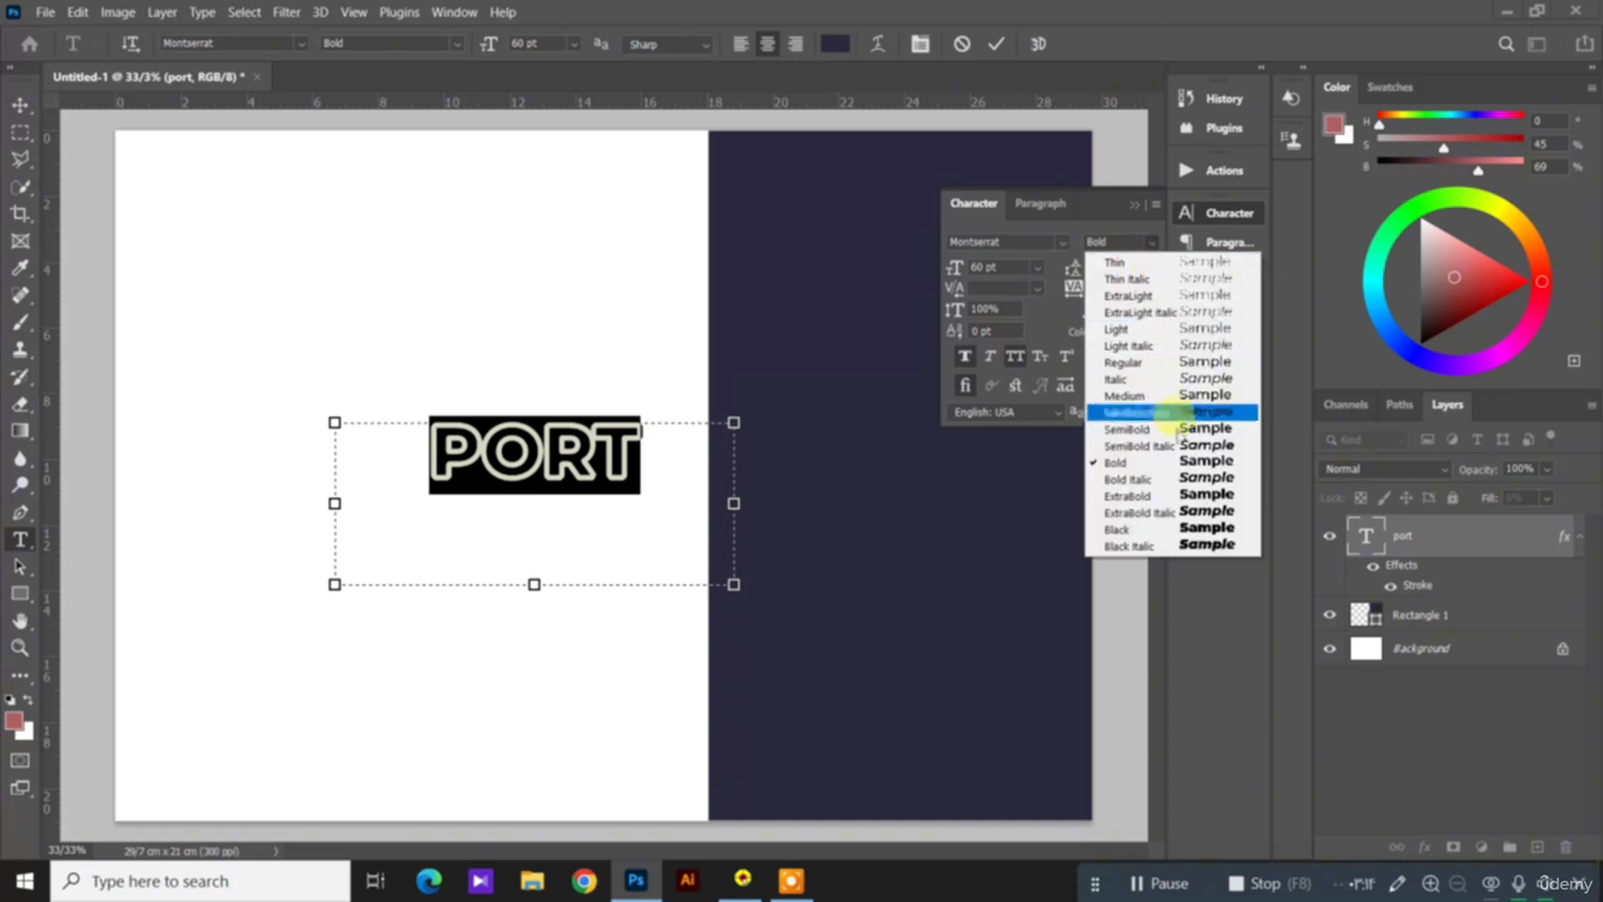
pyautogui.click(1181, 515)
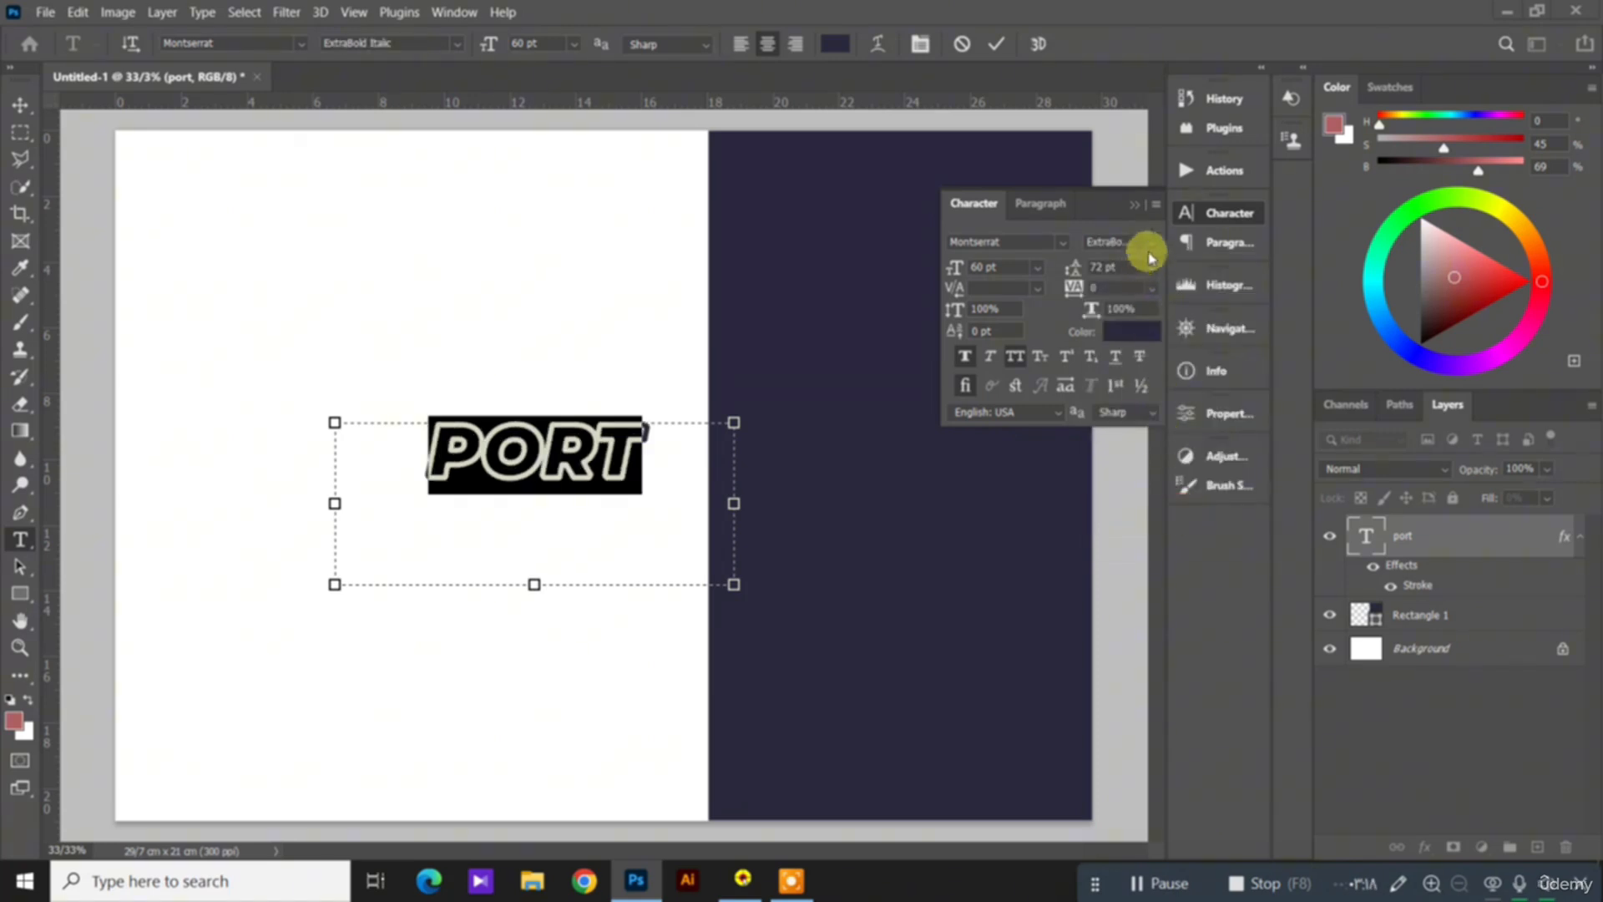
pyautogui.press('ctrl')
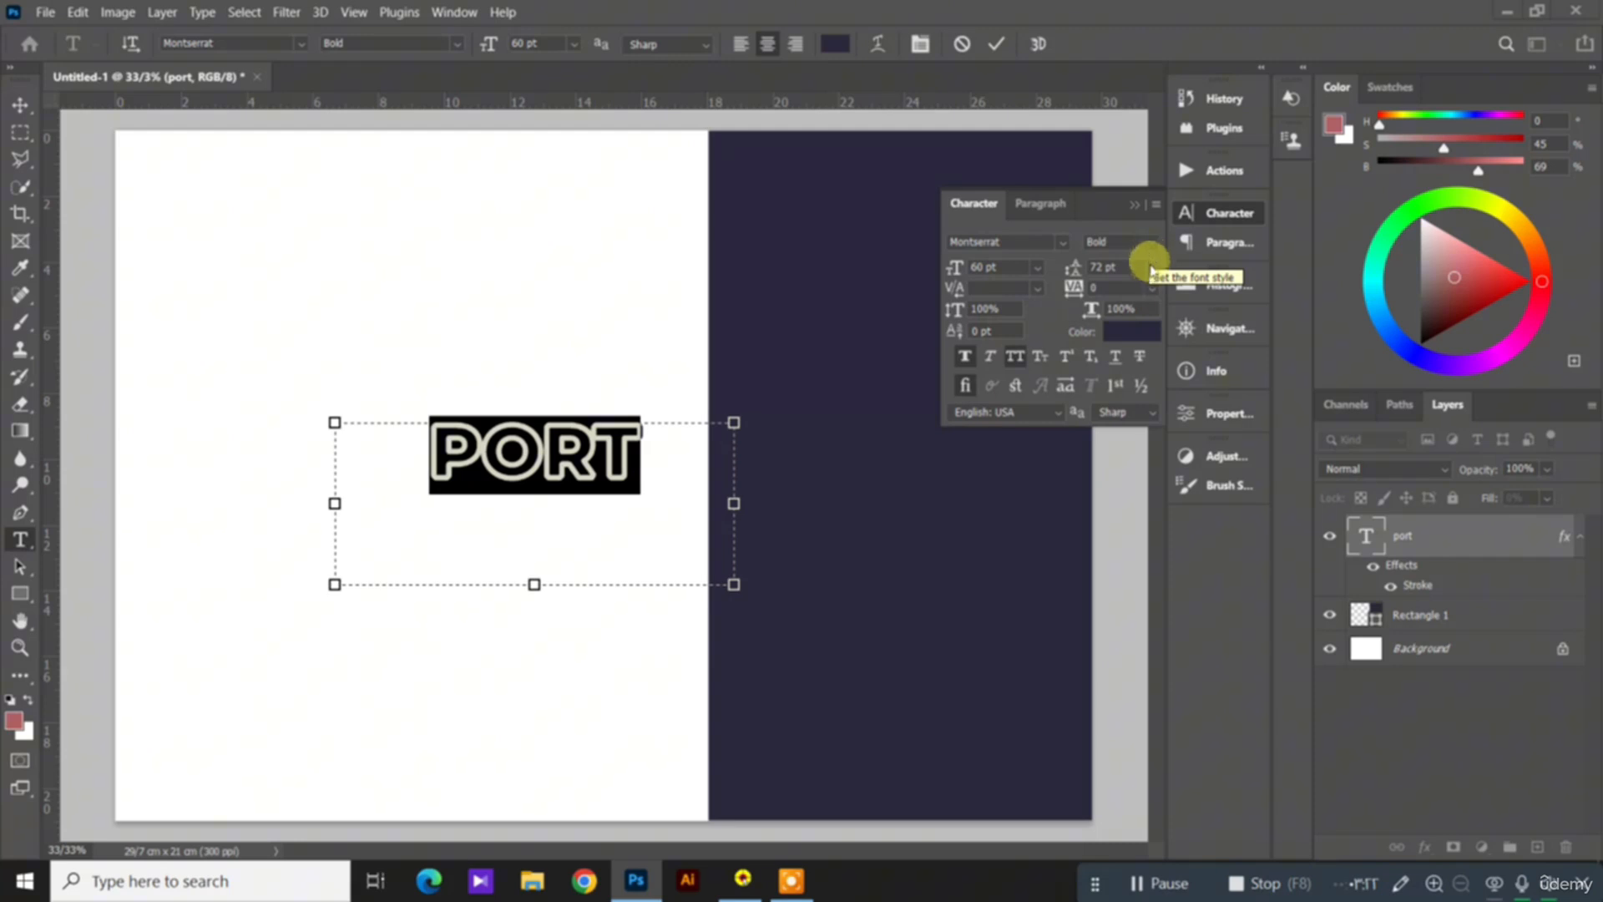
pyautogui.click(1150, 269)
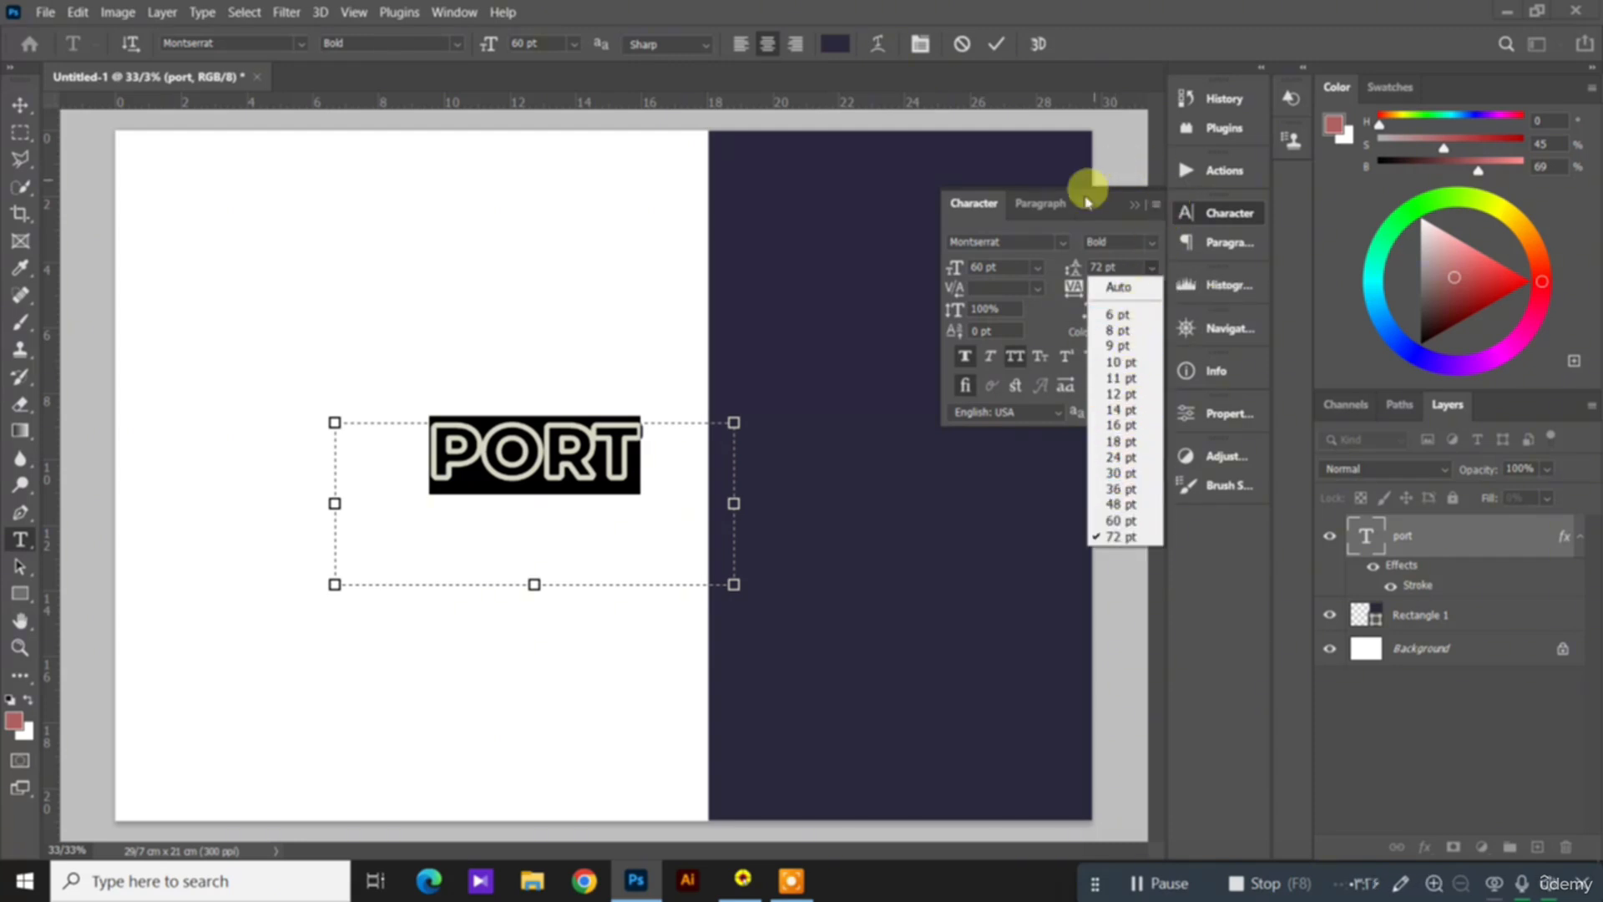
pyautogui.click(1099, 220)
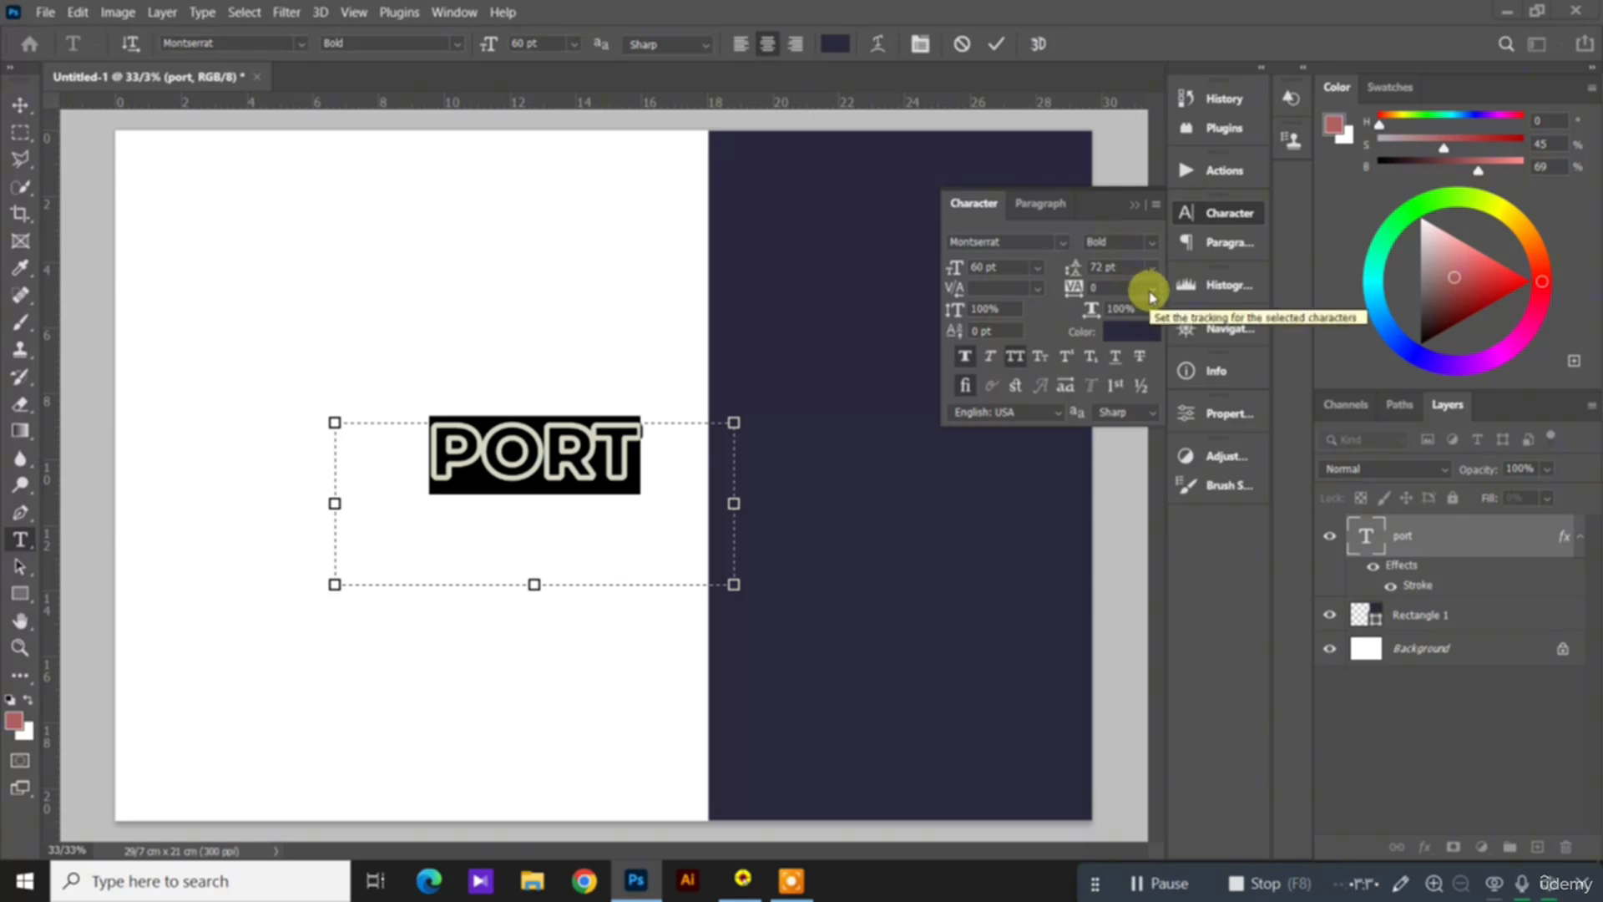
# Step: Try a tracking of -75 on the heading, and set the tracking to 100
pyautogui.click(1150, 292)
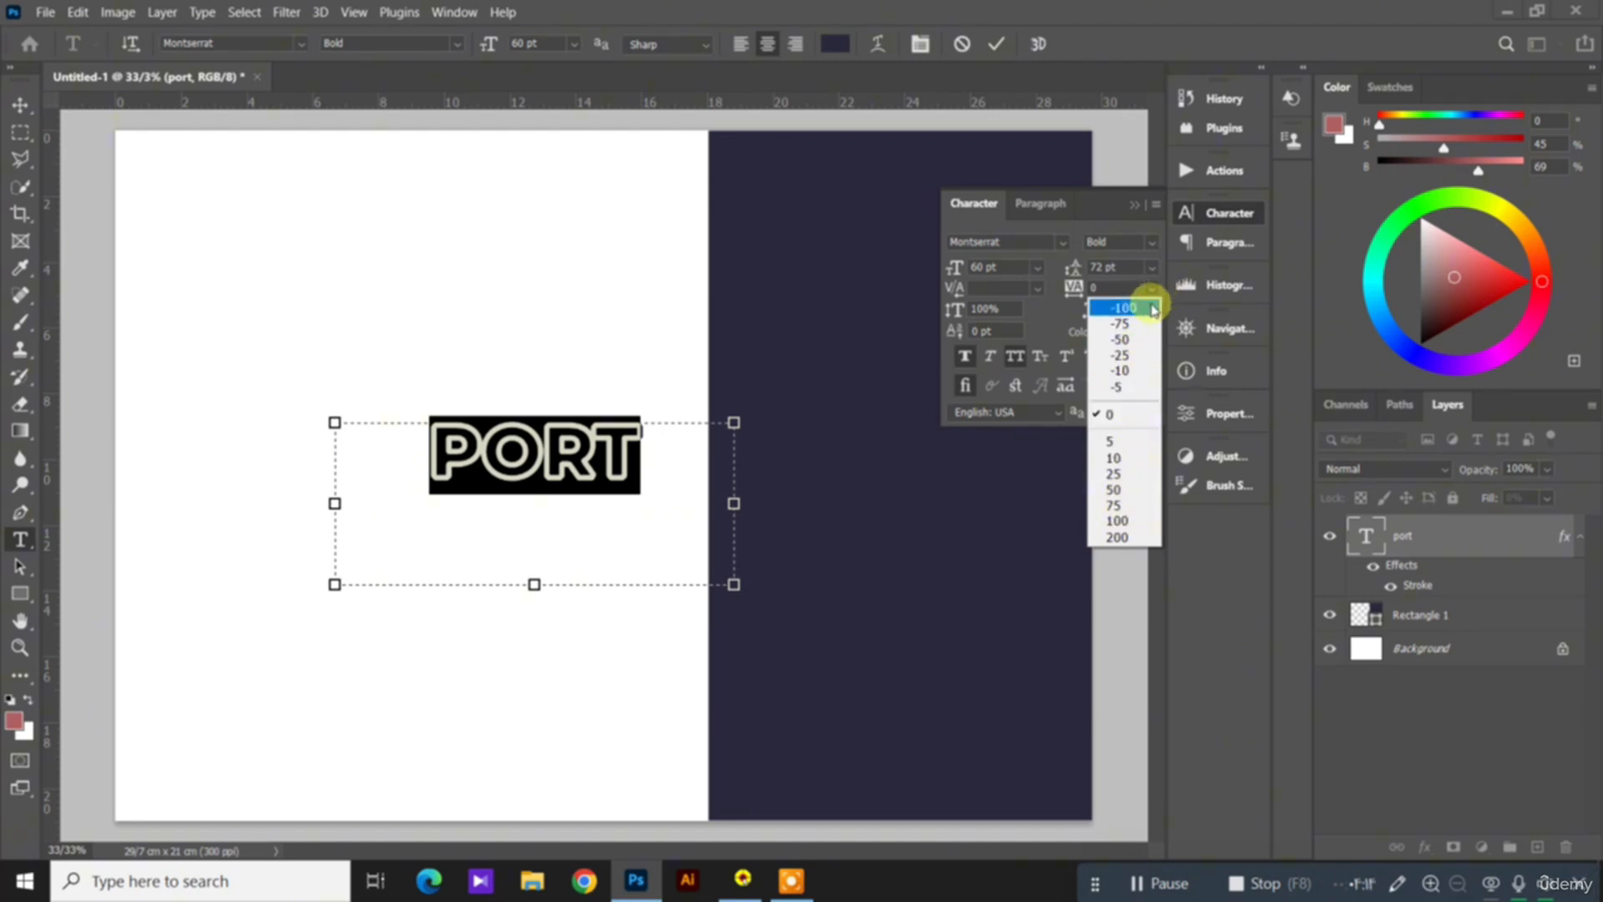
pyautogui.click(1138, 325)
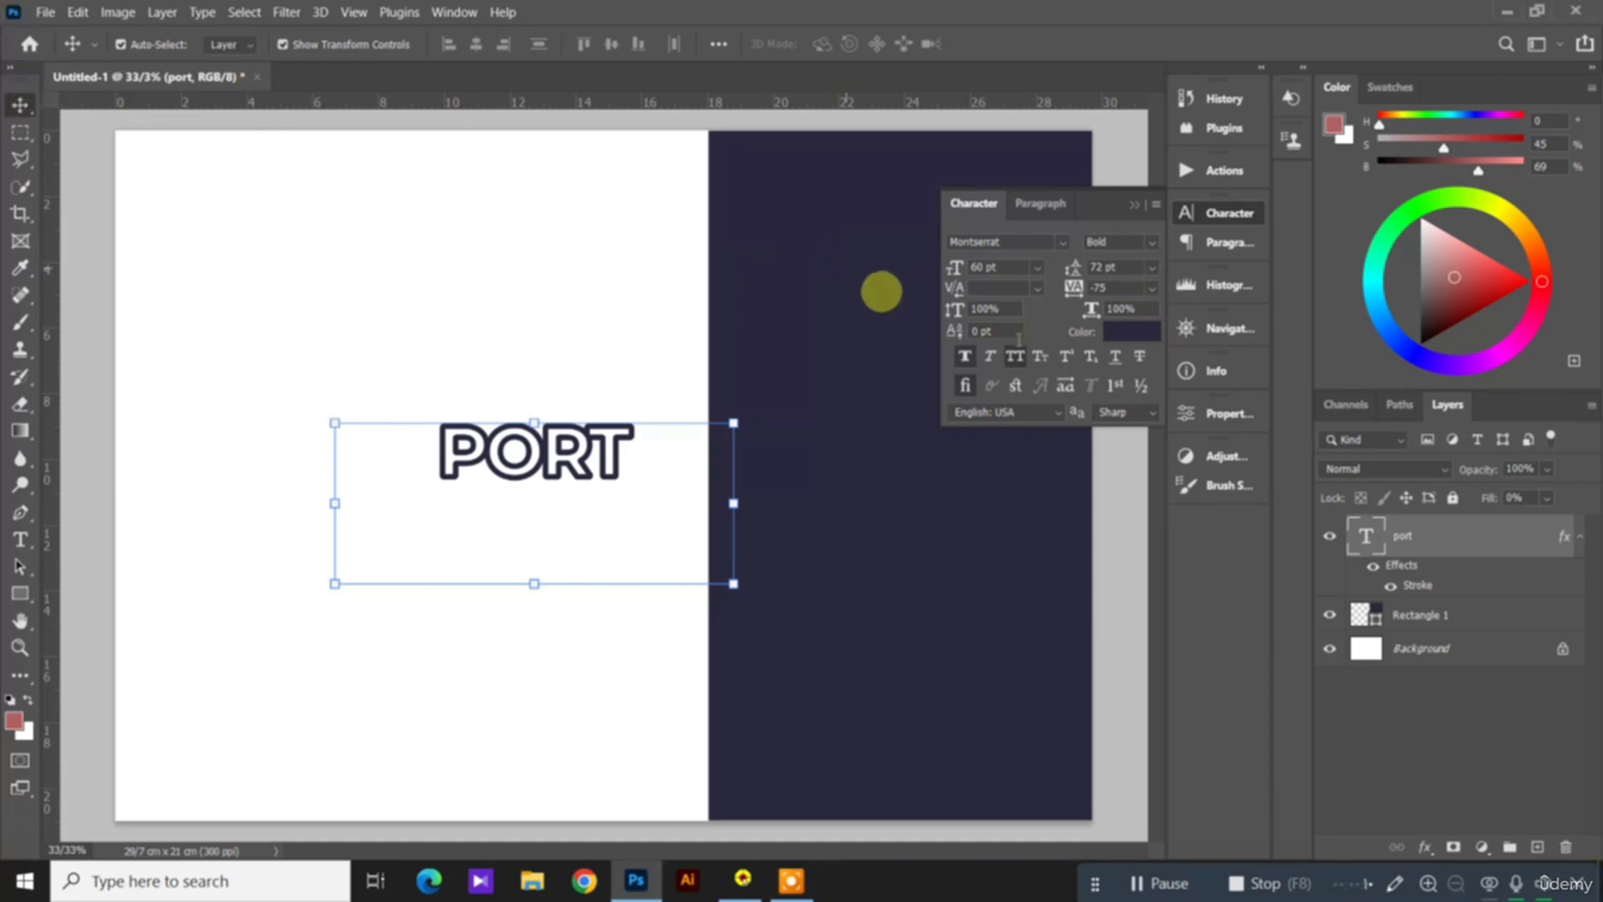
pyautogui.click(1151, 288)
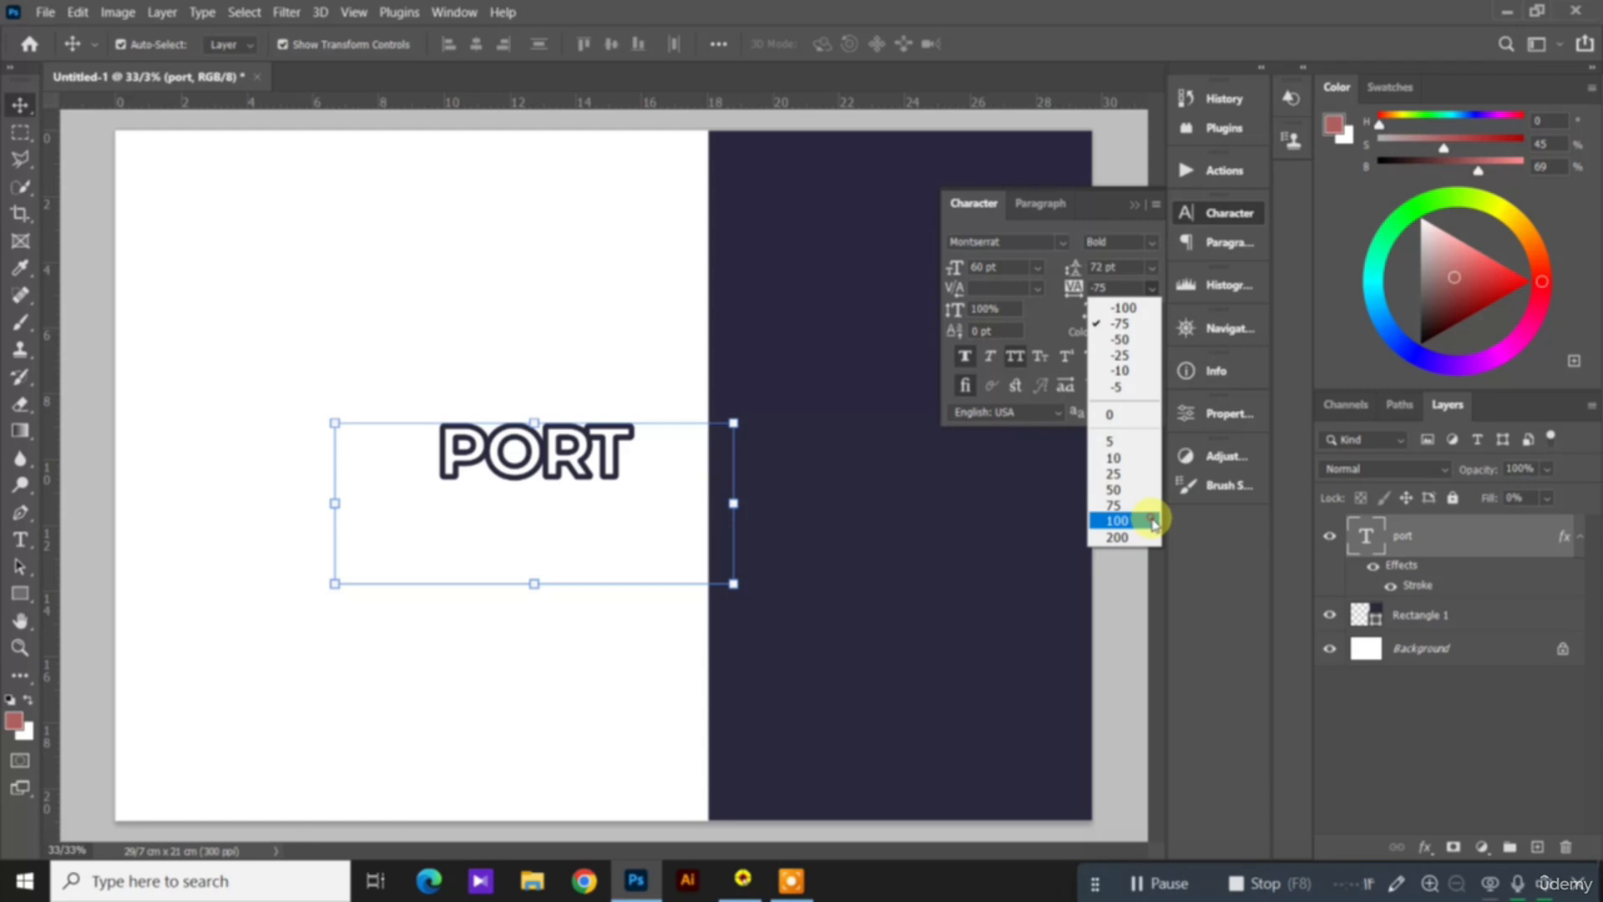
pyautogui.click(1153, 521)
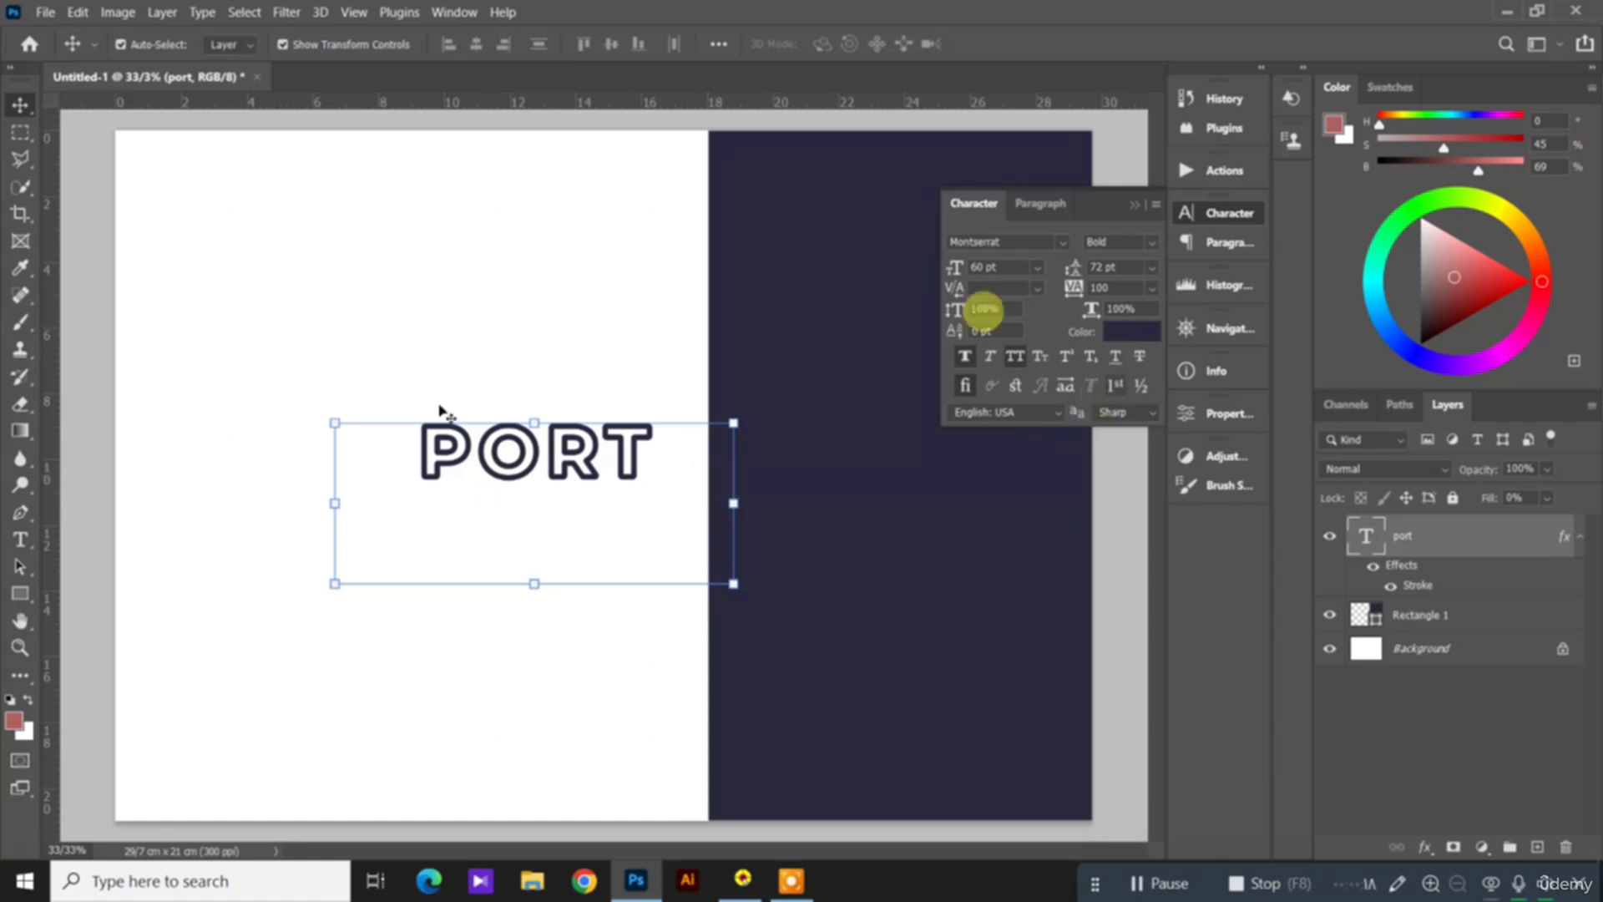
# Step: Select the PORT text again and apply Faux Italic, Small Caps and Superscript to it
pyautogui.click(20, 540)
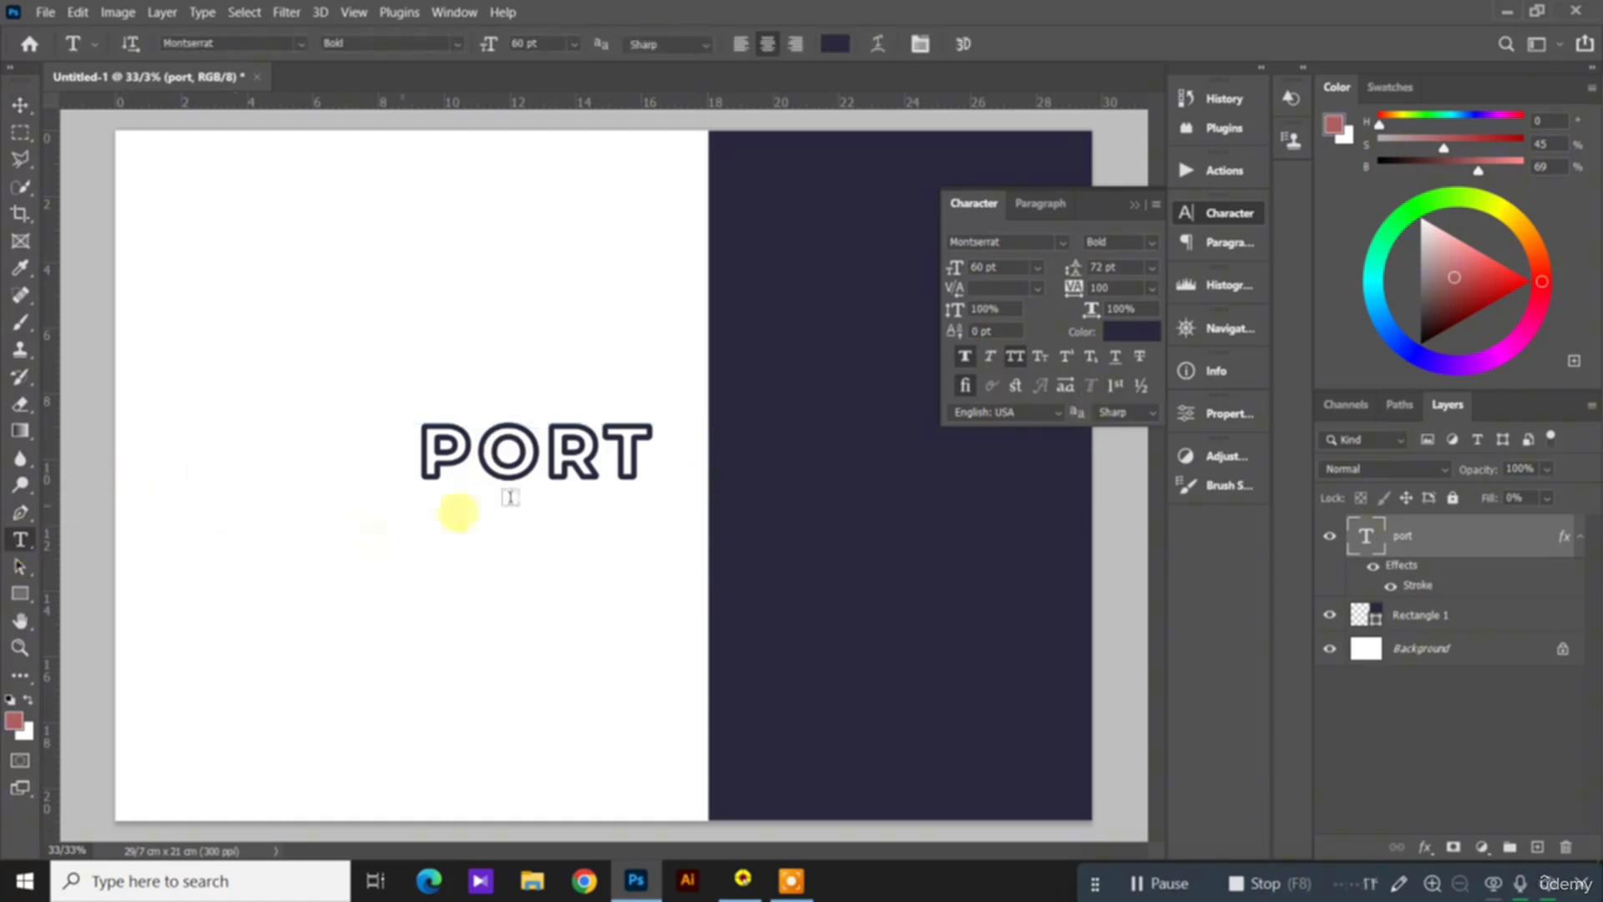
pyautogui.click(509, 464)
pyautogui.doubleClick(508, 464)
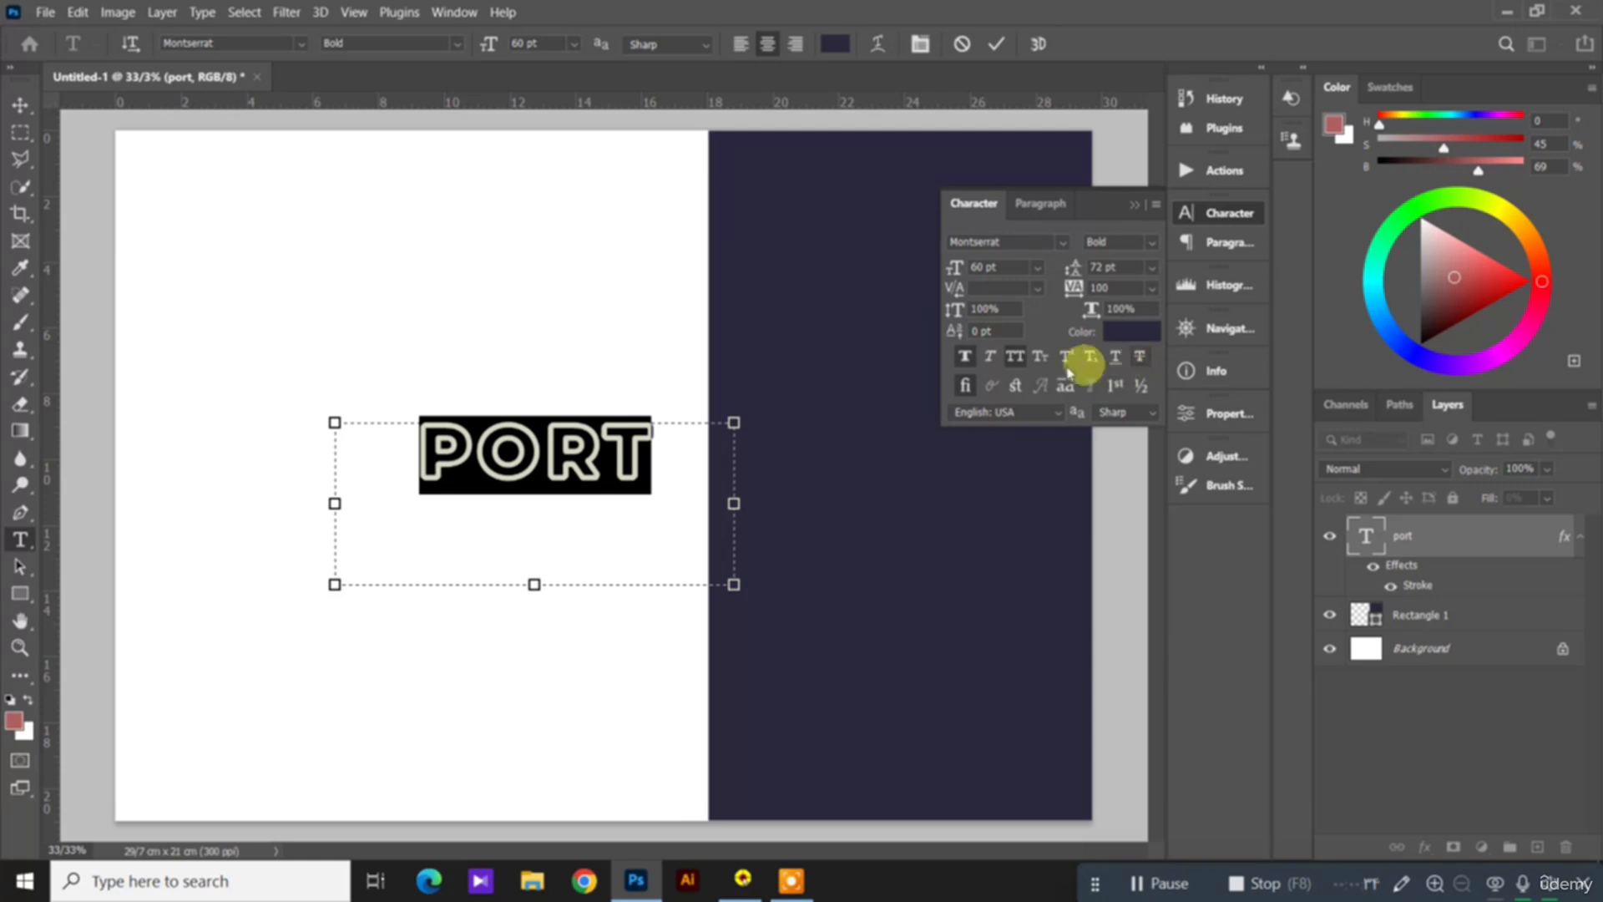
pyautogui.click(994, 356)
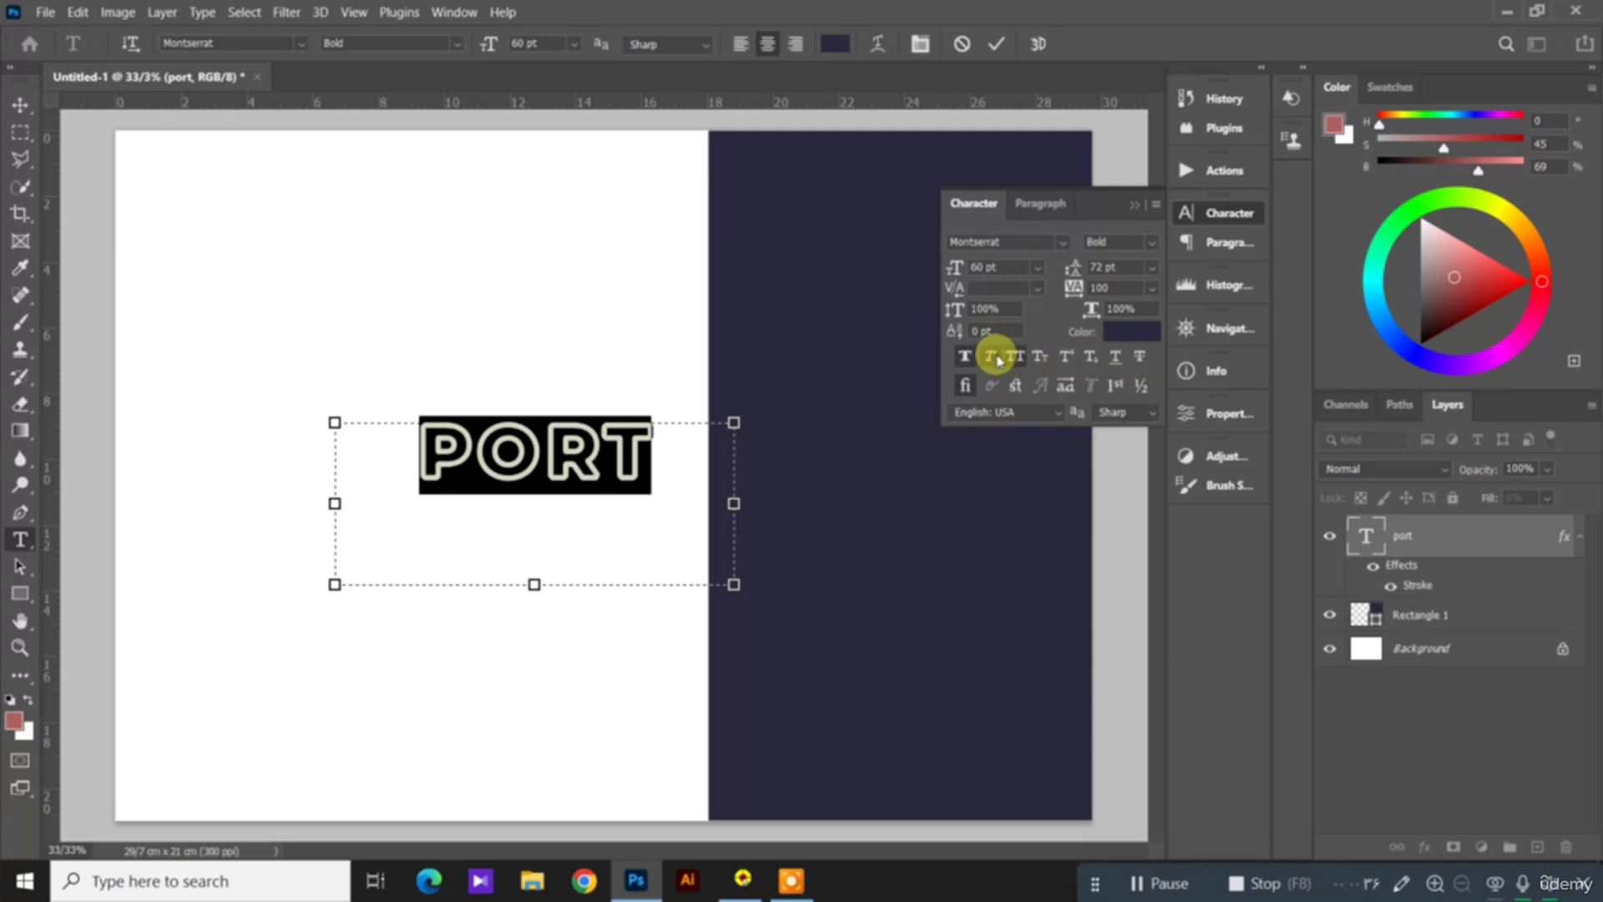
pyautogui.click(1039, 358)
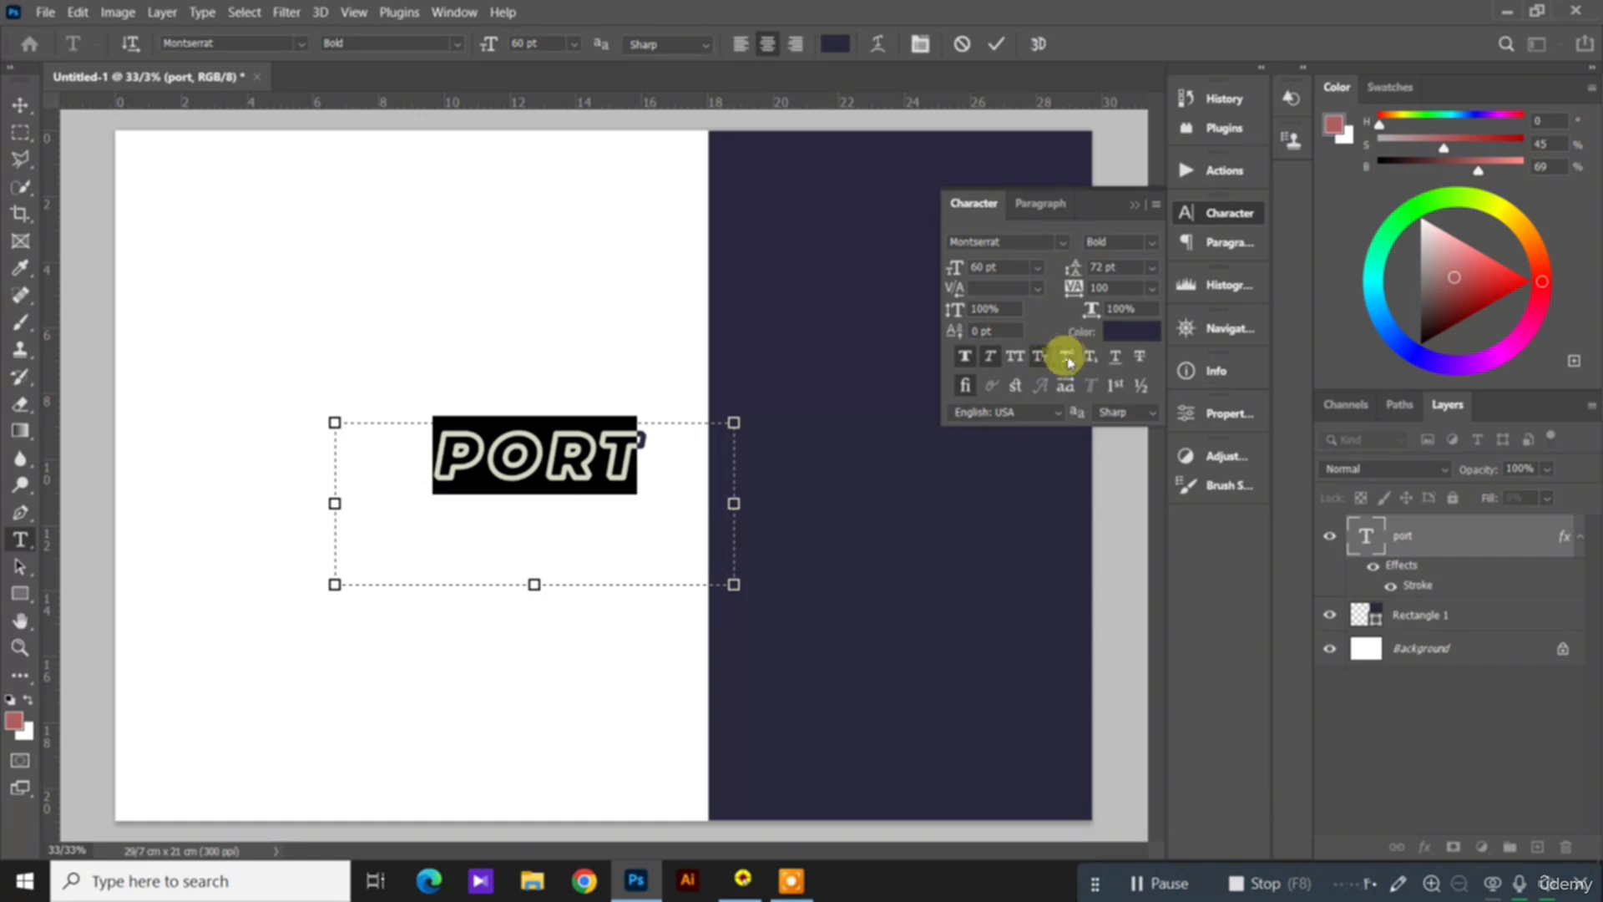
pyautogui.click(1072, 363)
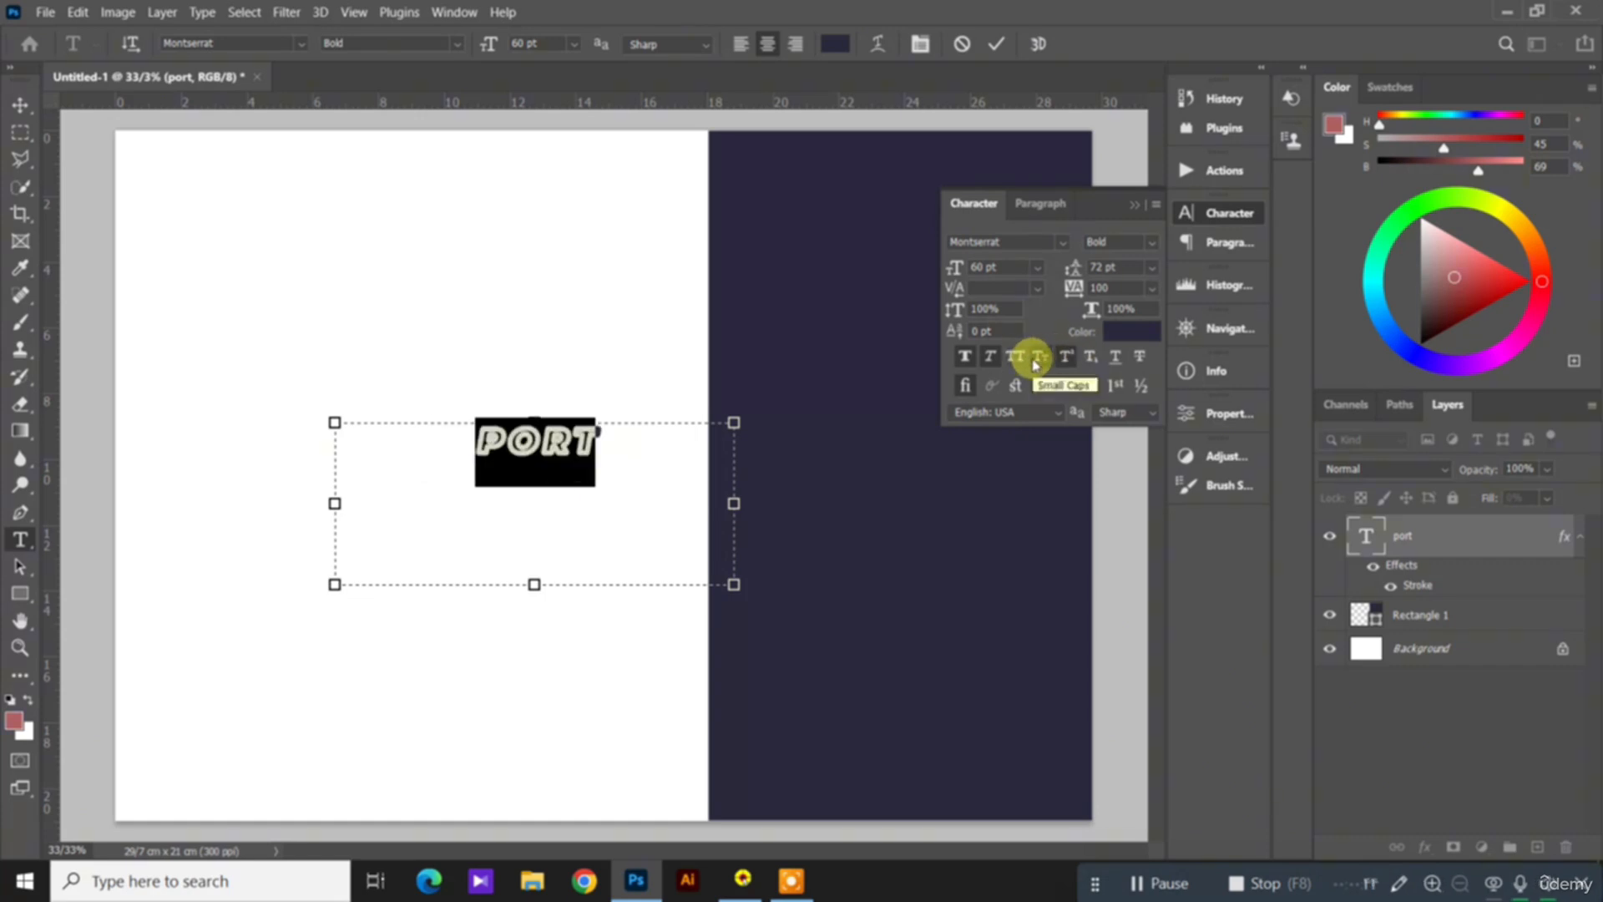
# Step: Undo the Superscript on the PORT text, compare All Caps with Small Caps, and clear its caps style and Faux Italic
pyautogui.hotkey('ctrl', 'z')
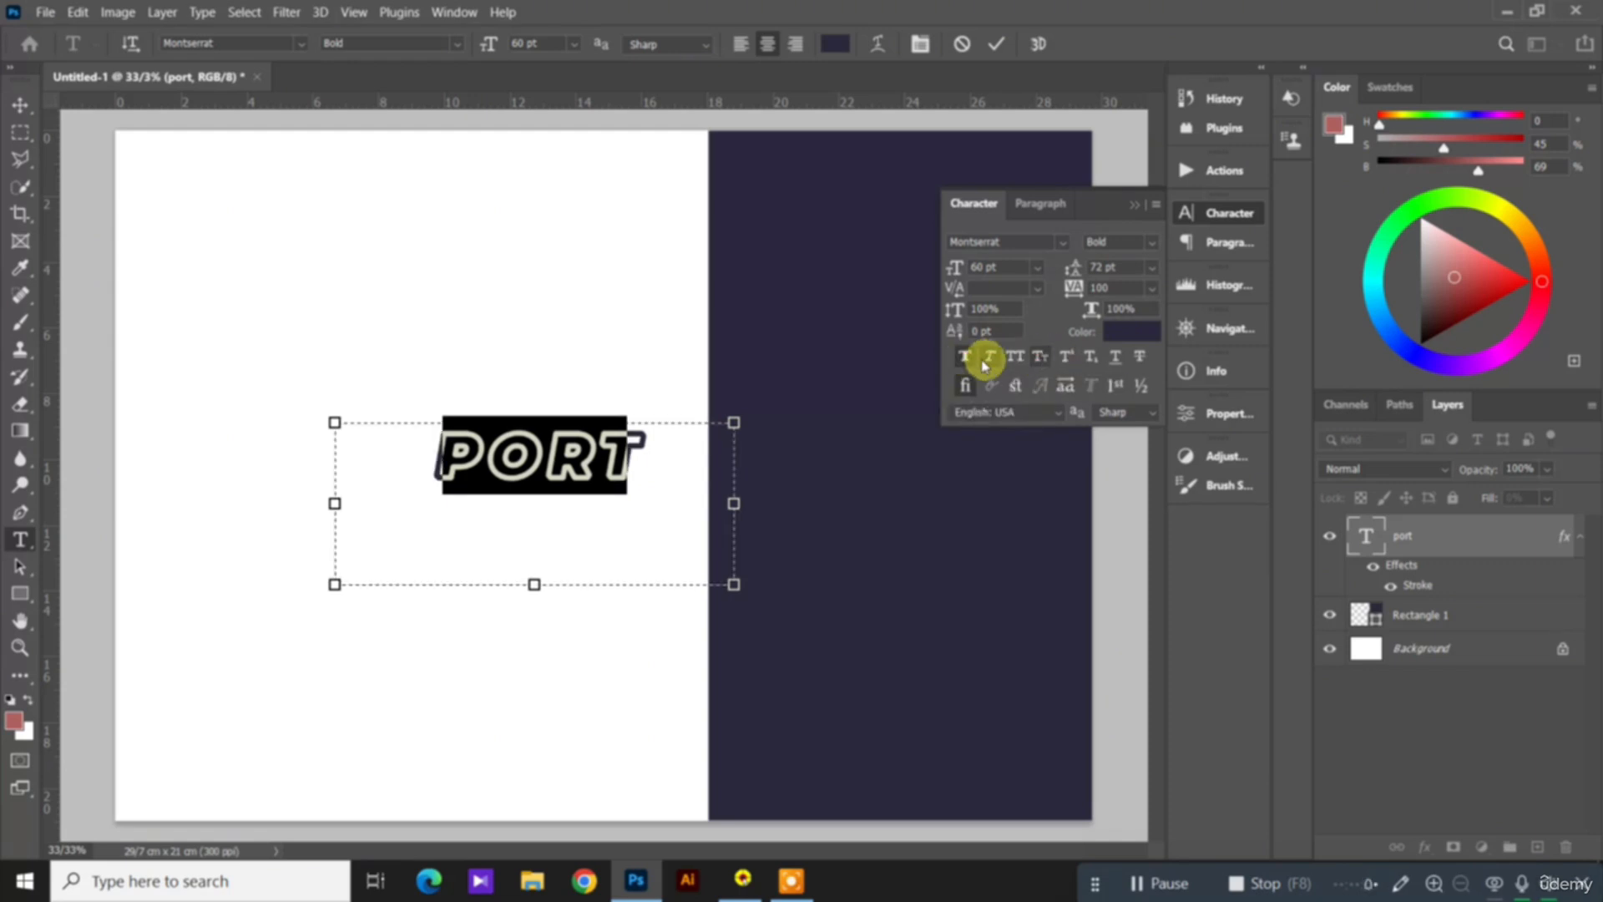
pyautogui.hotkey('ctrl', 'shift', 'k')
pyautogui.hotkey('ctrl', 'shift', 'h')
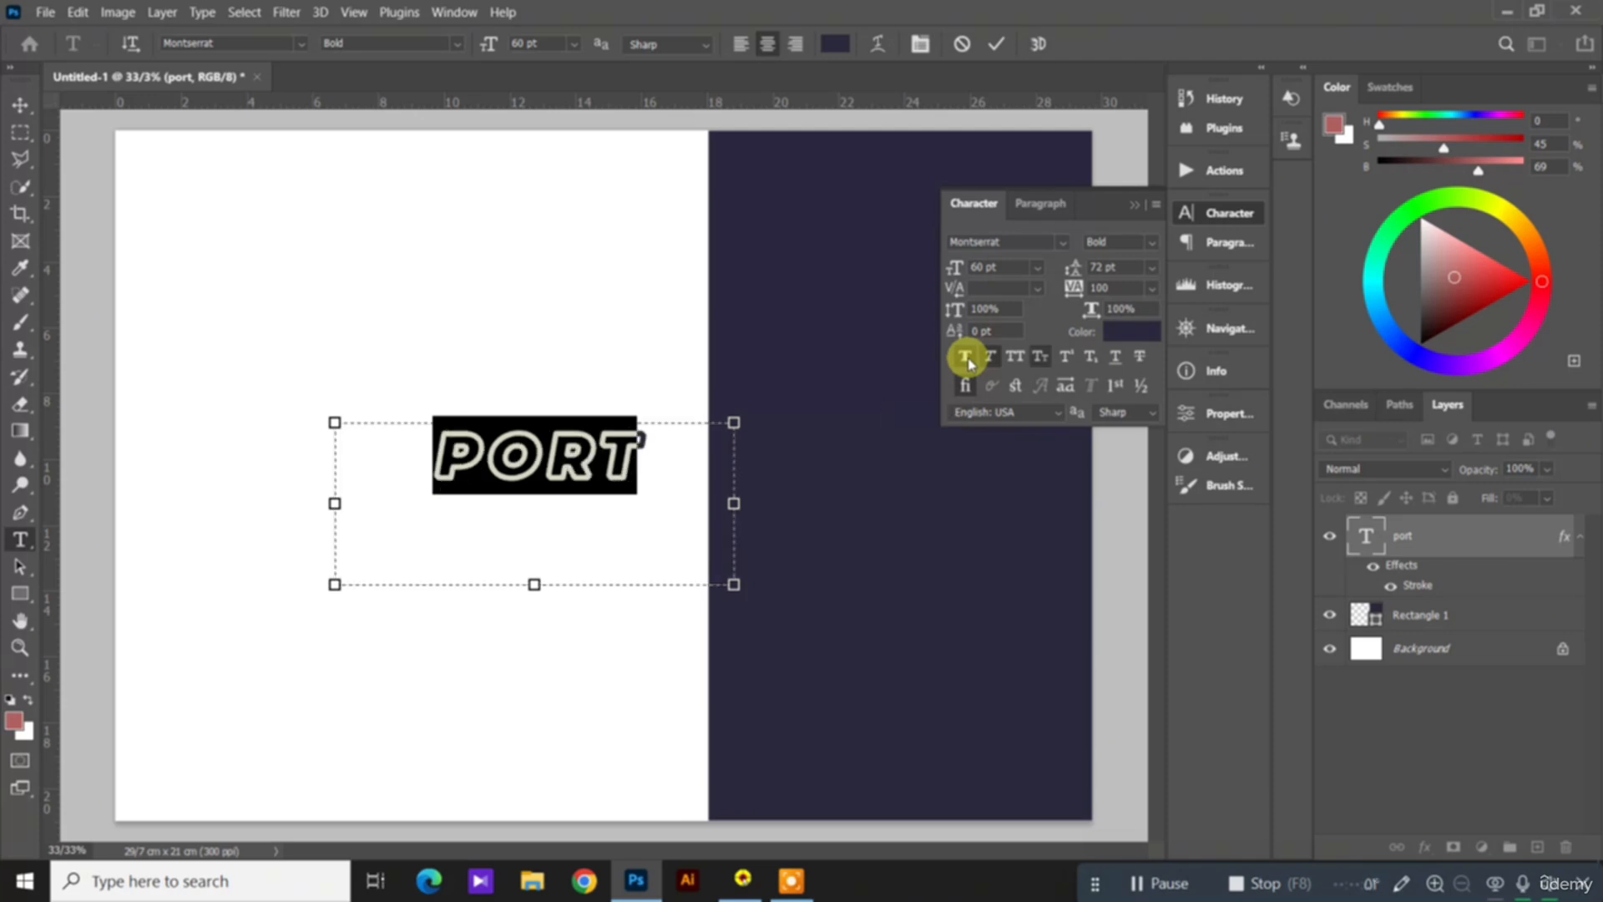
pyautogui.press('ctrl')
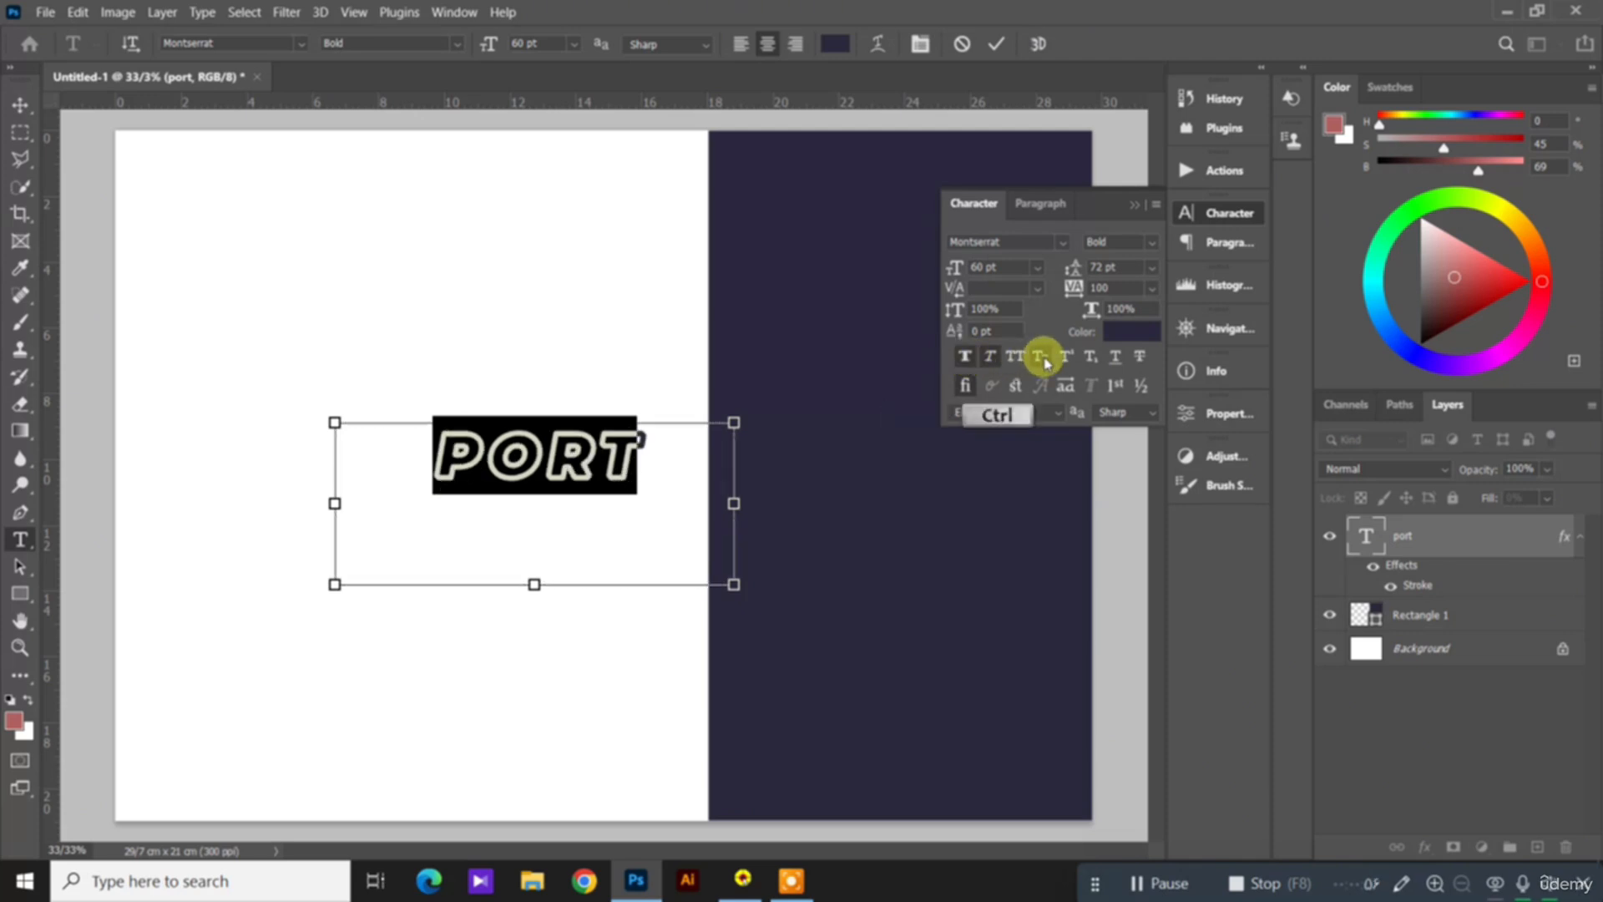
pyautogui.press('ctrl')
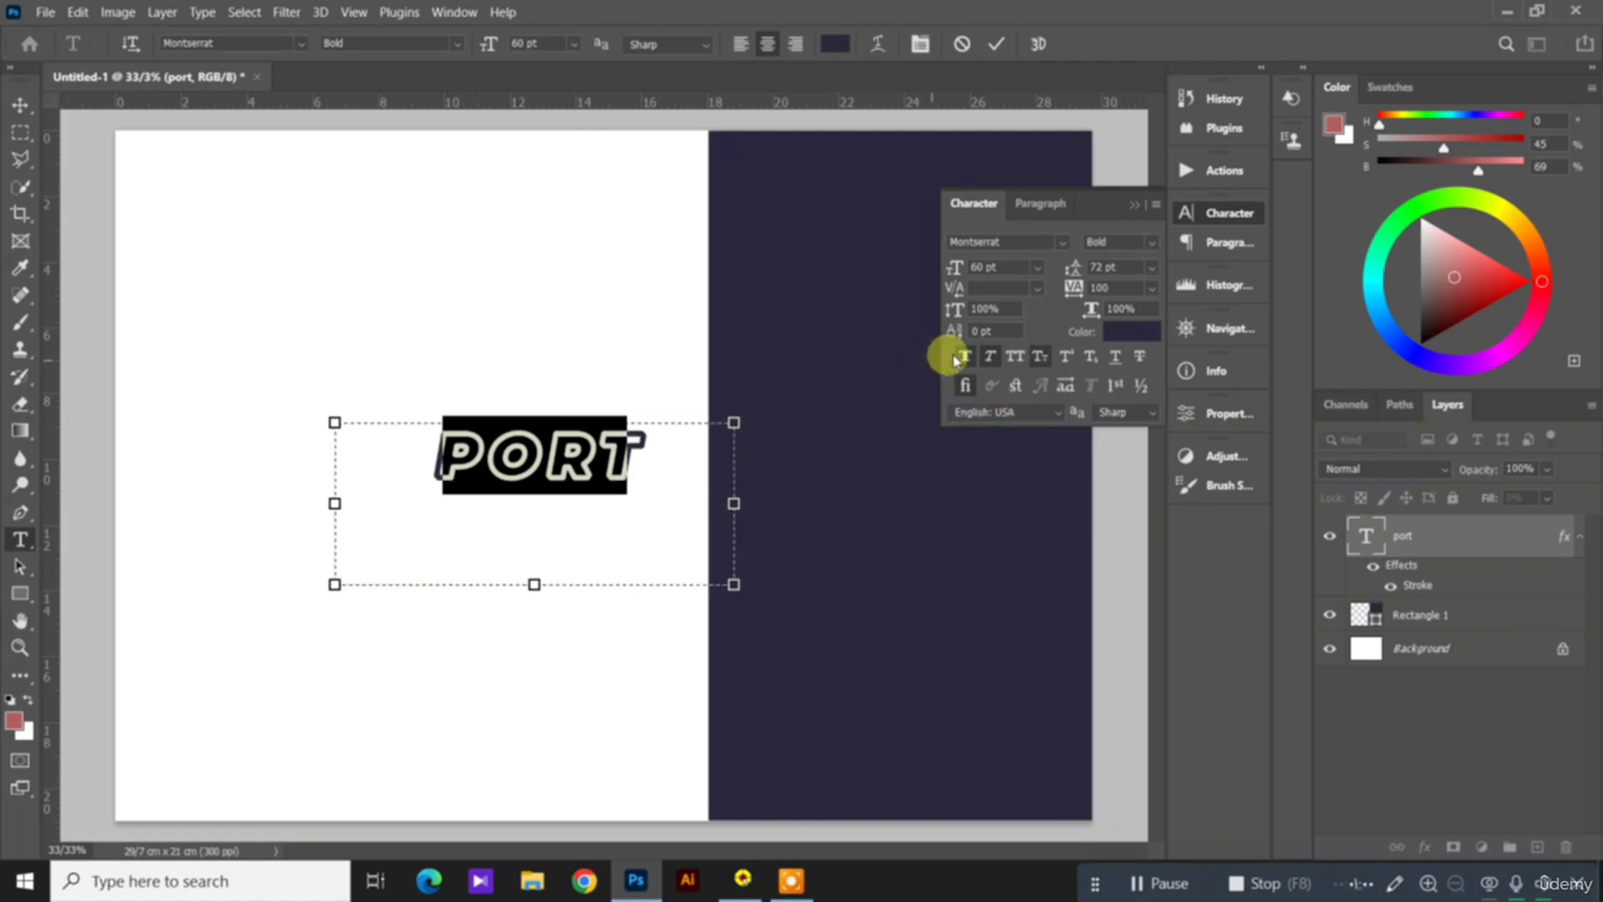
pyautogui.hotkey('ctrl', 'shift', 'k')
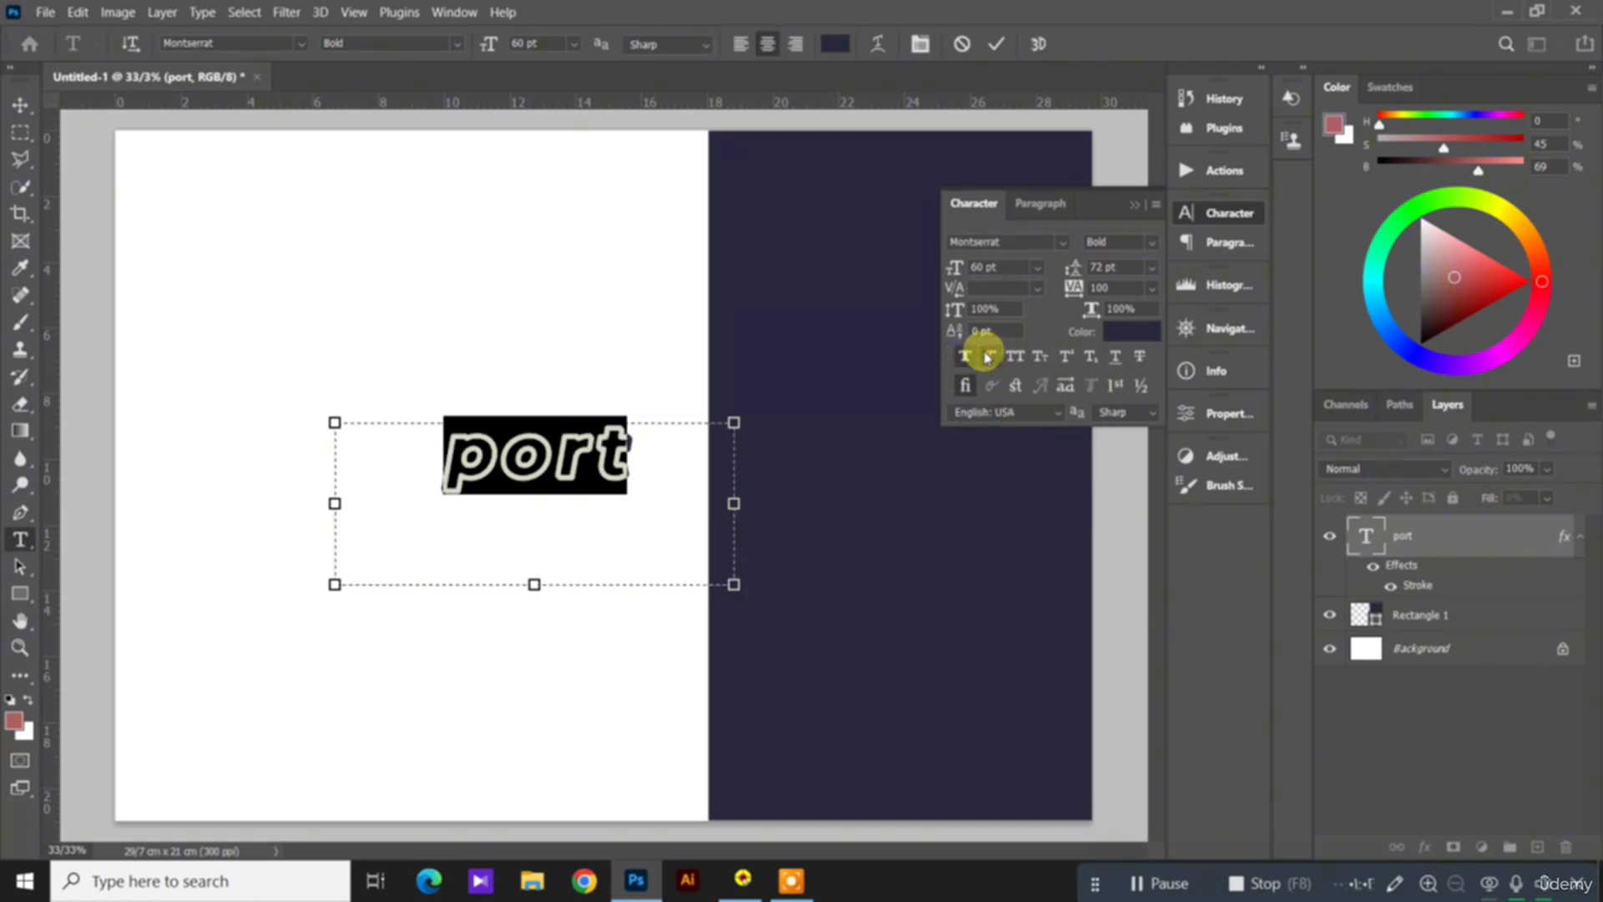
pyautogui.click(988, 357)
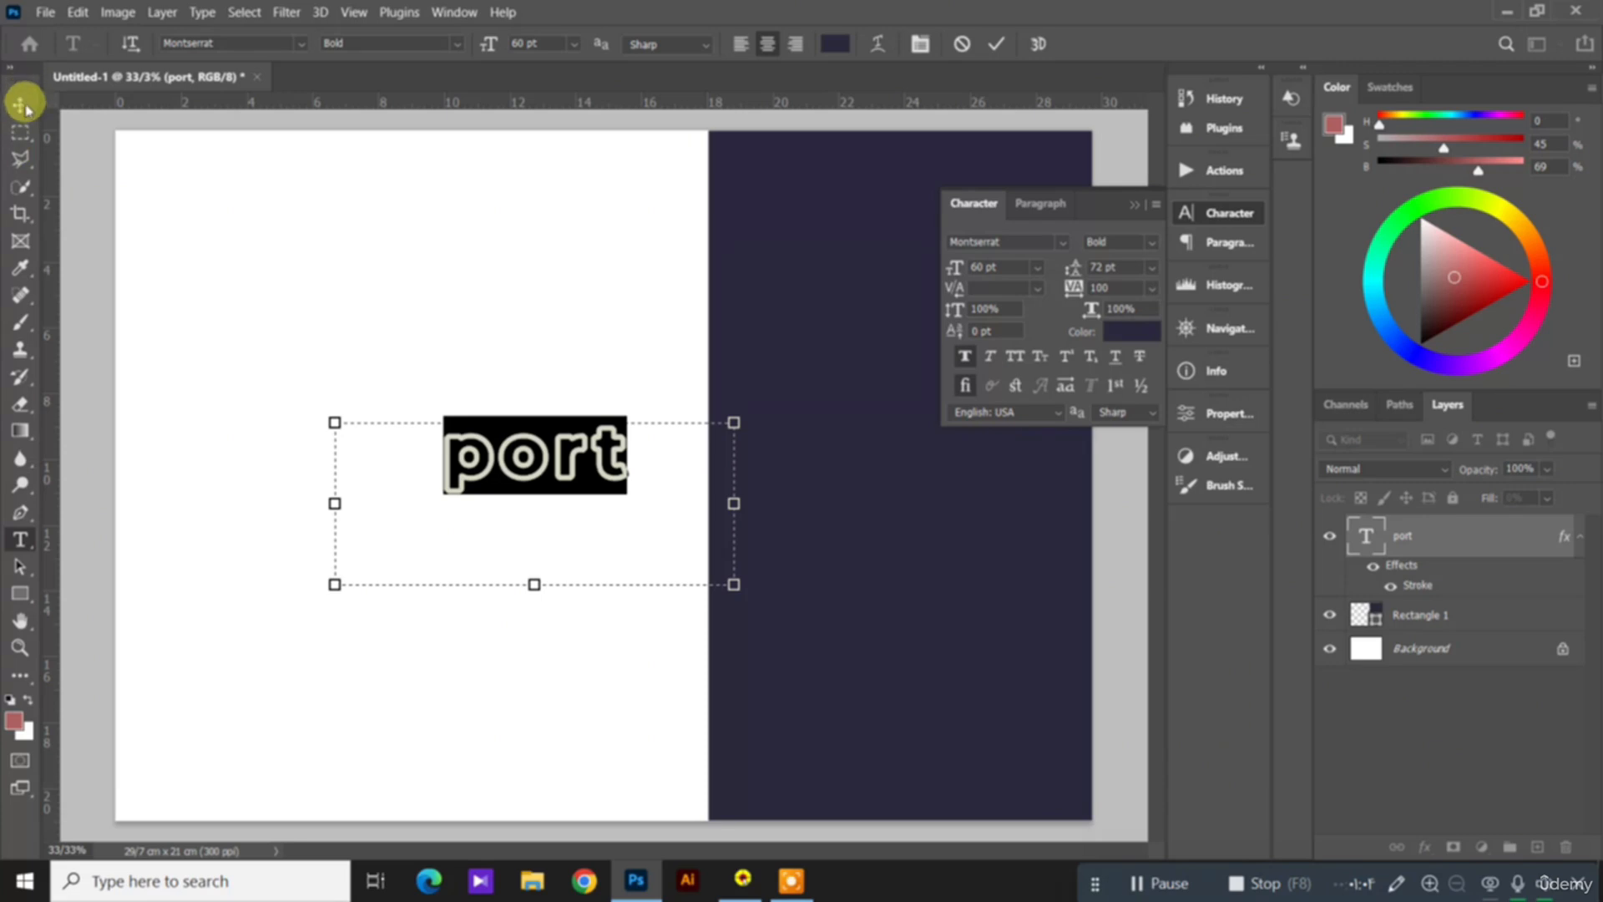
pyautogui.click(22, 104)
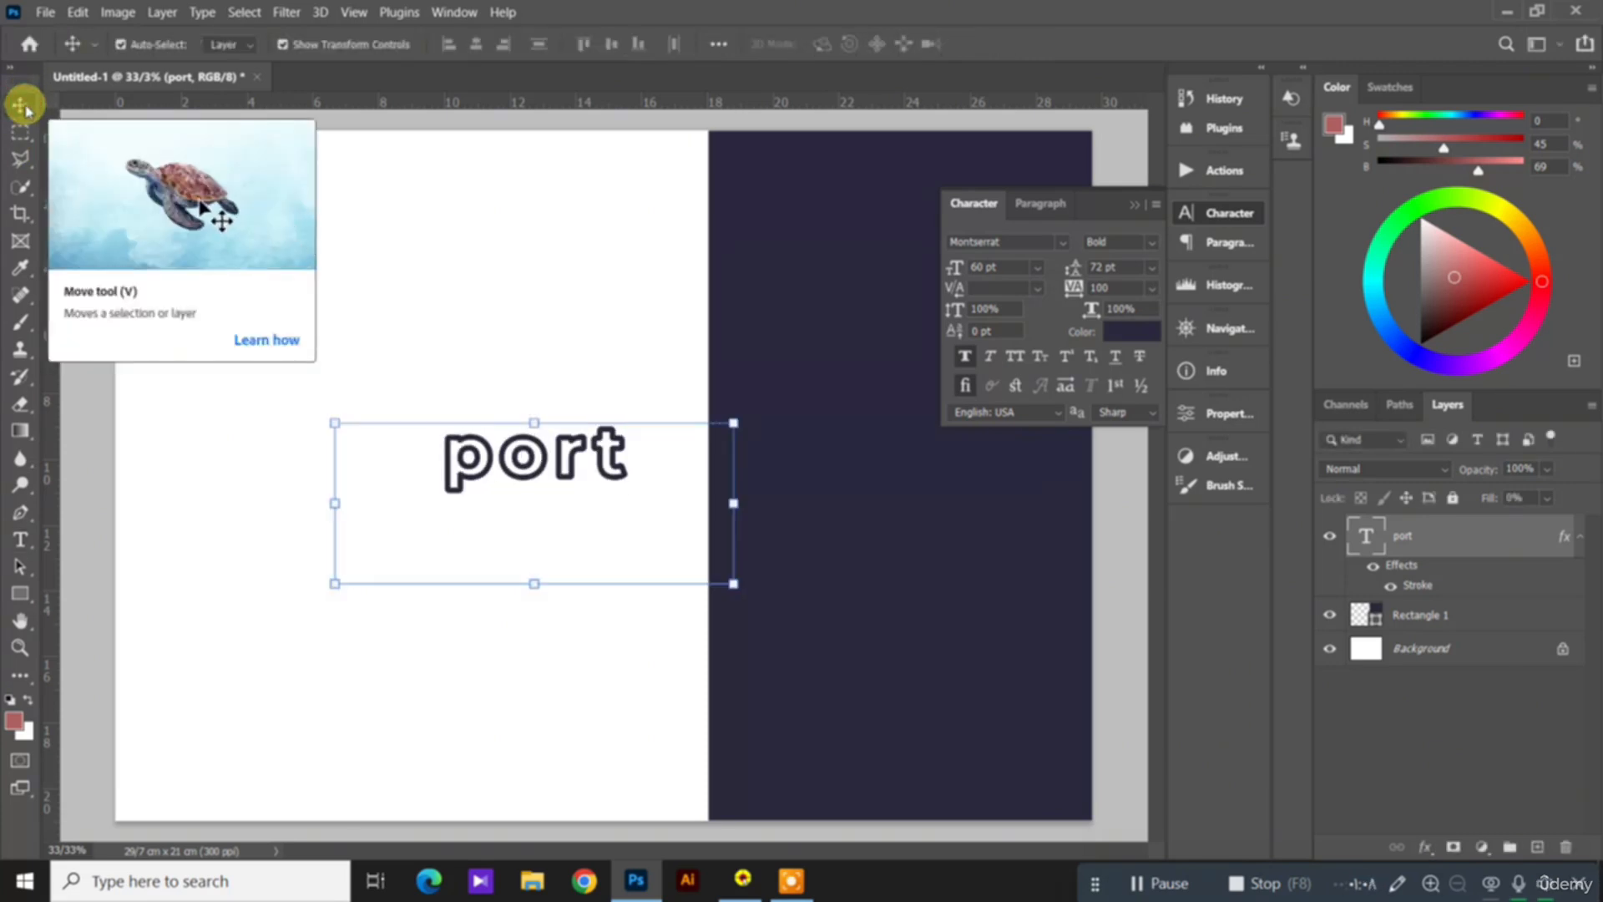
# Step: Set the port text in All Caps and move it slightly up and toward the navy rectangle
pyautogui.click(1013, 359)
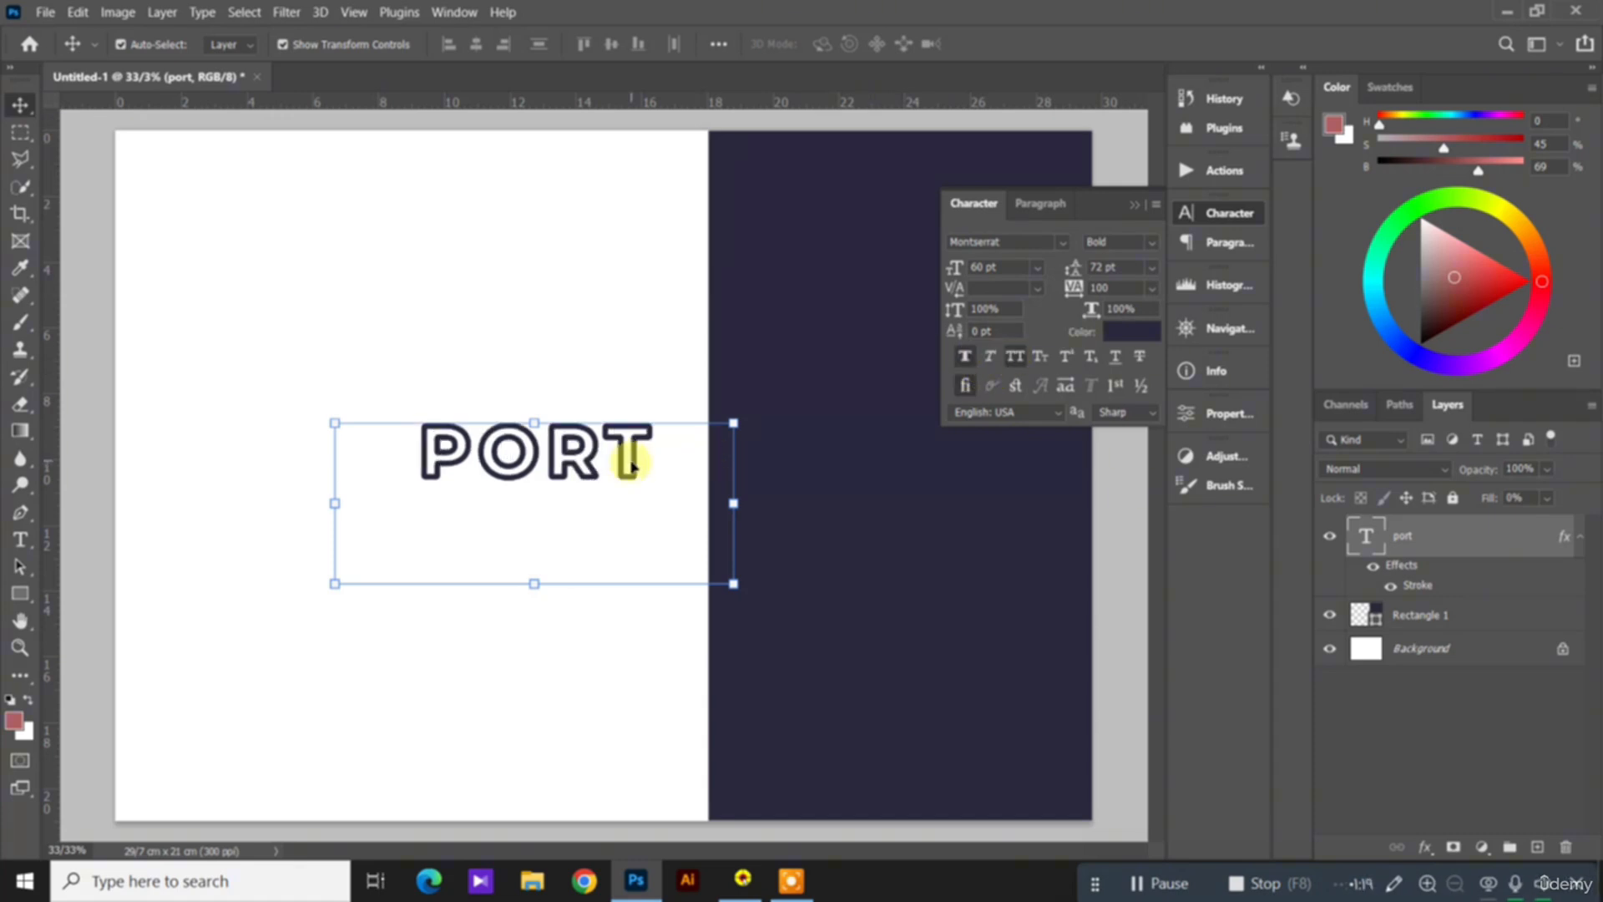
pyautogui.moveTo(632, 465); pyautogui.dragTo(634, 452)
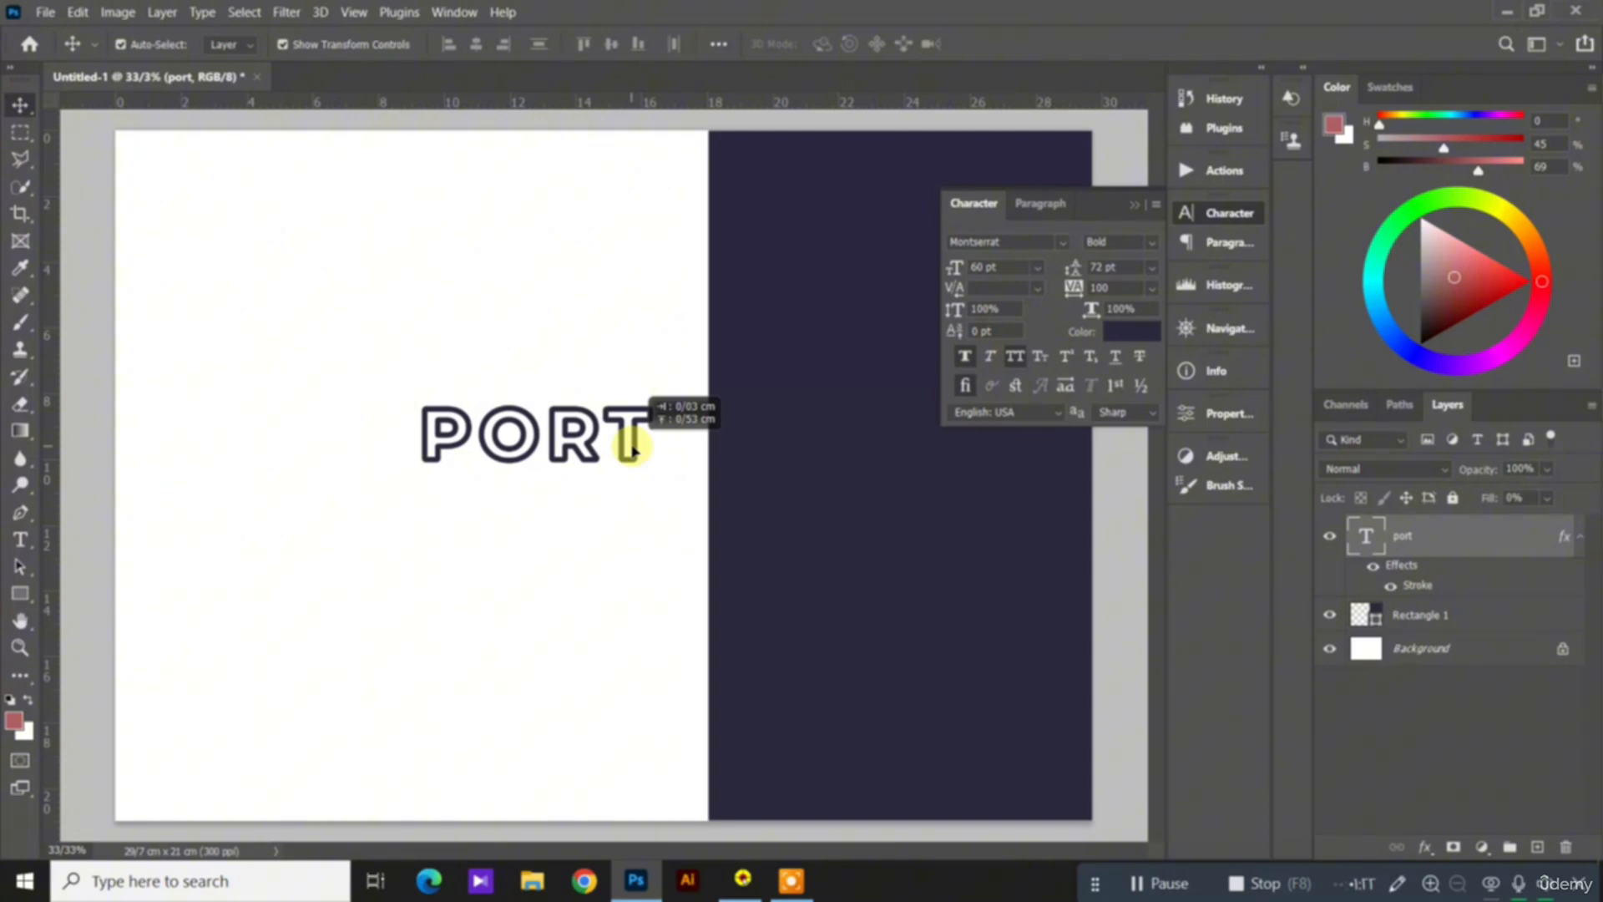
pyautogui.moveTo(632, 452); pyautogui.dragTo(651, 440)
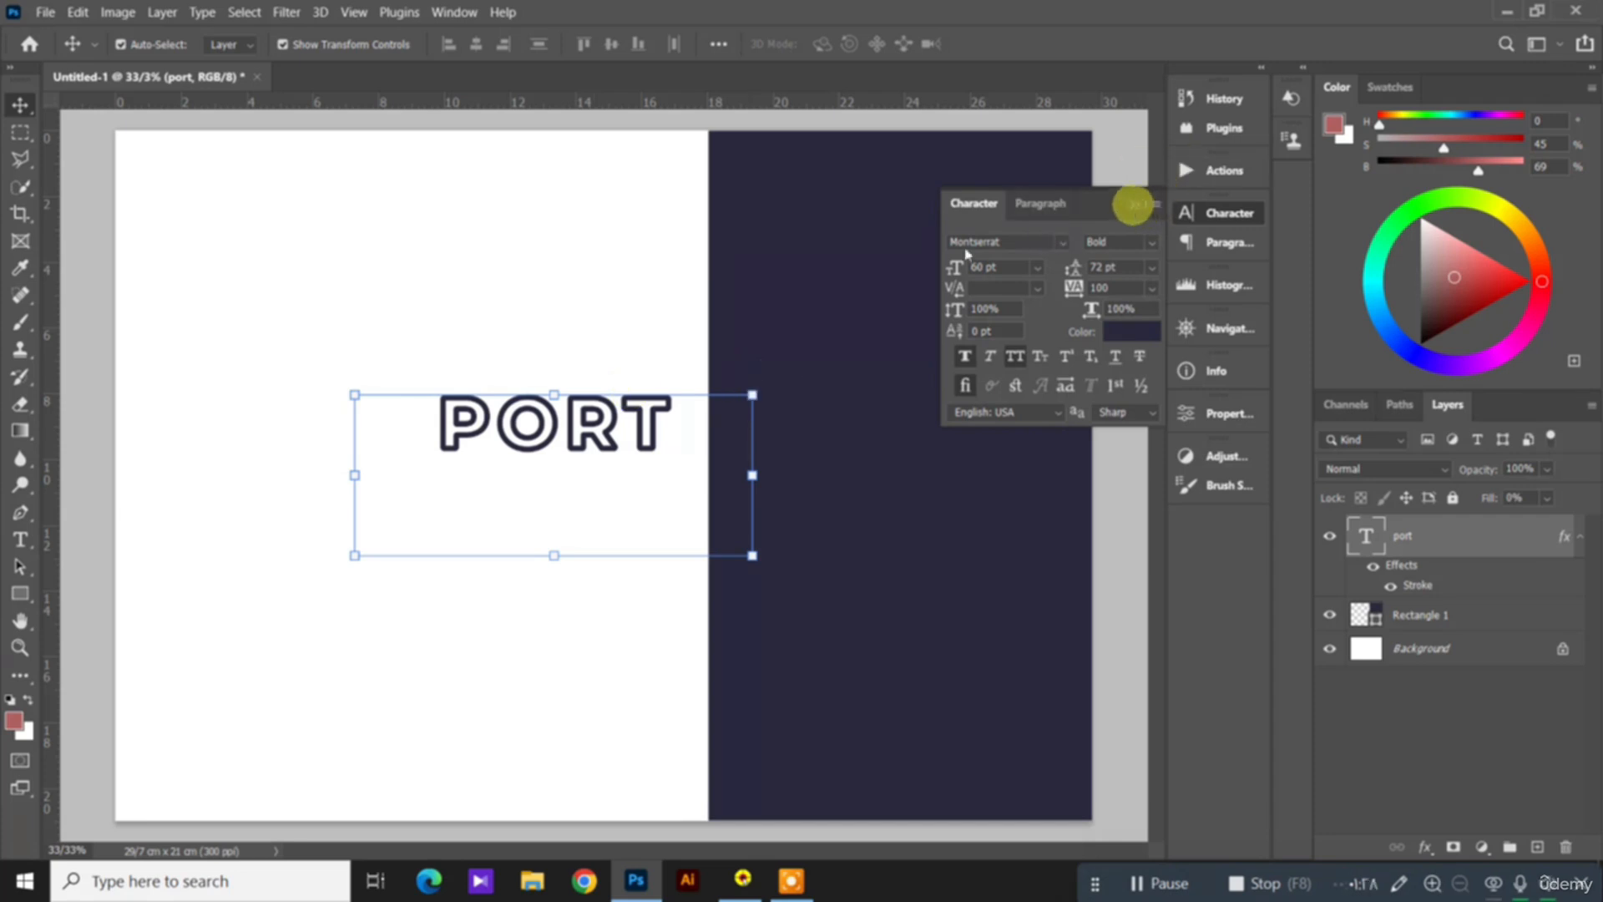
# Step: Select the whole PORT word and set its font size to 72 pt
pyautogui.click(18, 541)
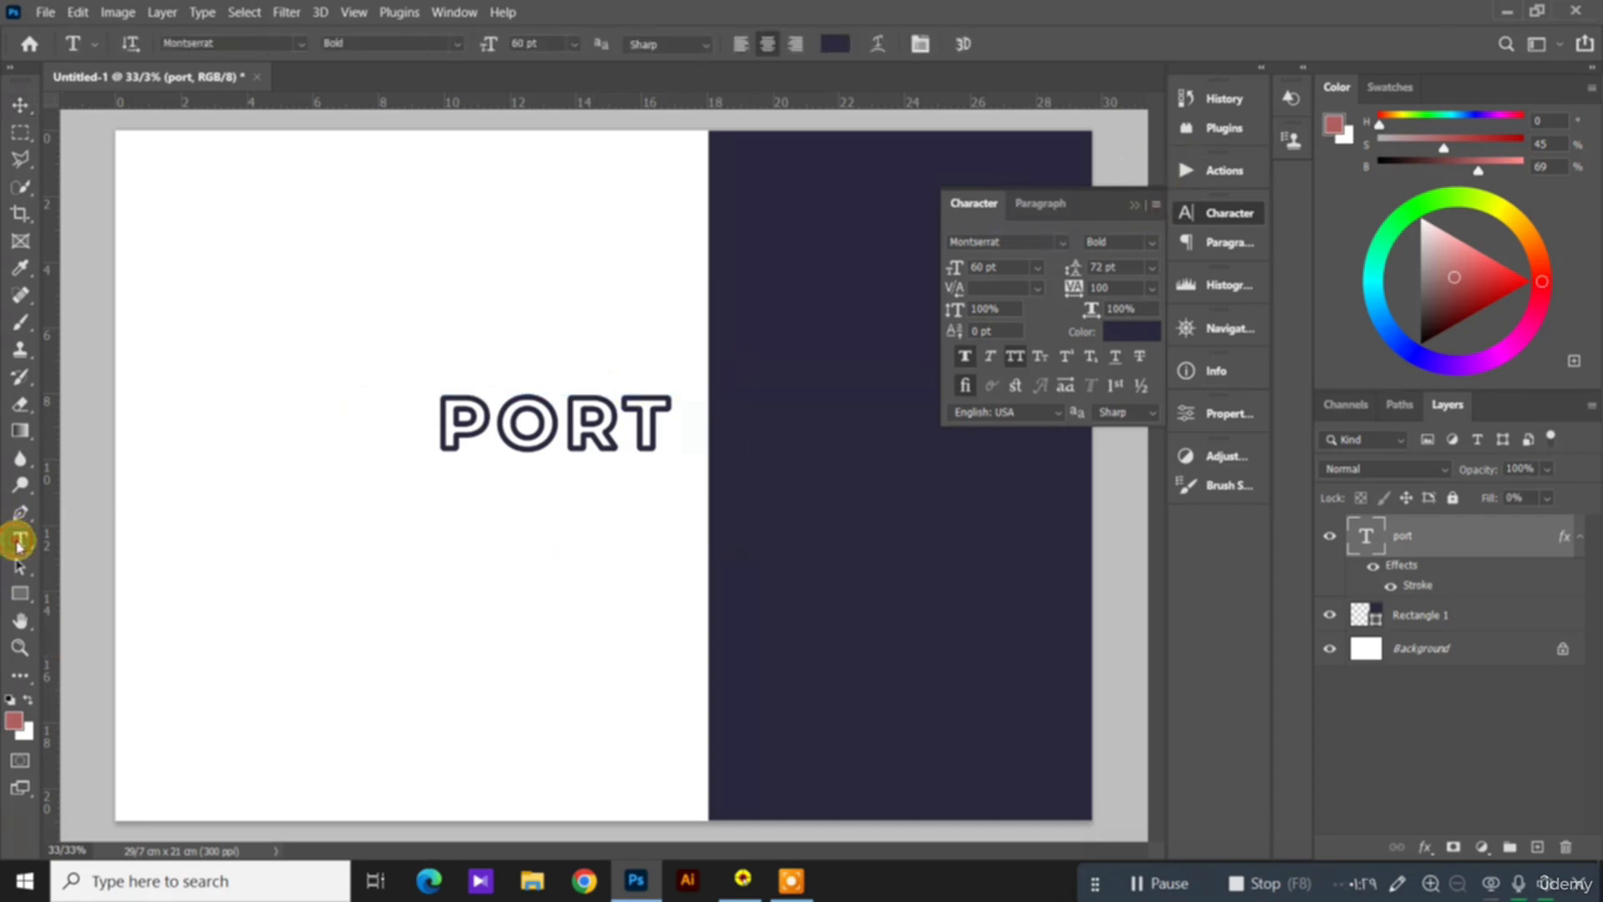
pyautogui.click(596, 427)
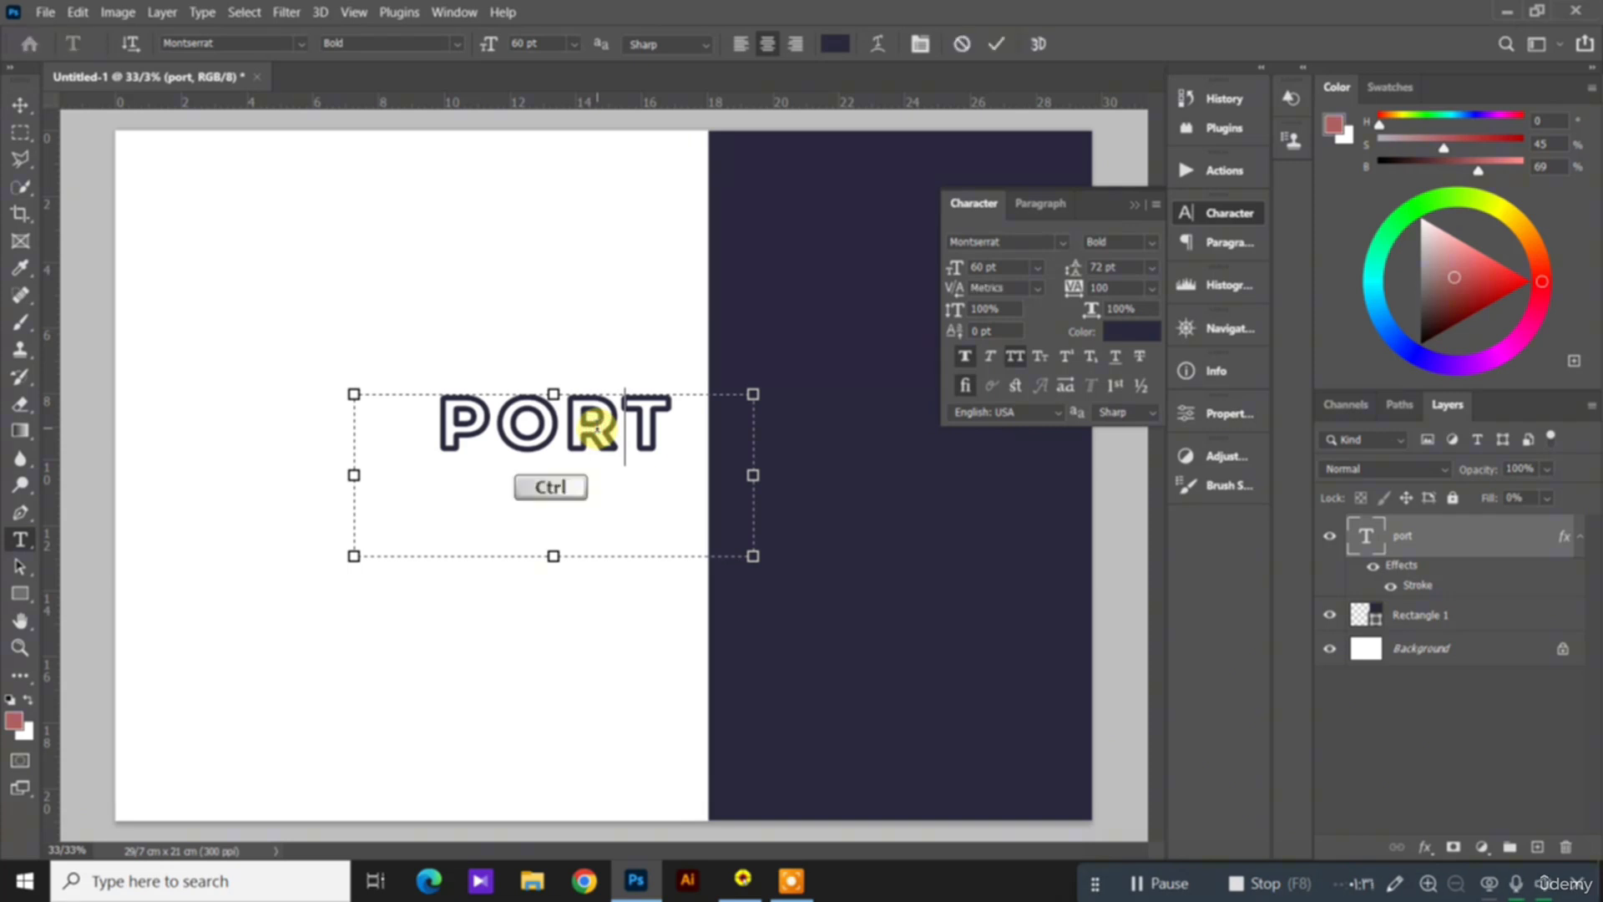
pyautogui.hotkey('ctrl', 'a')
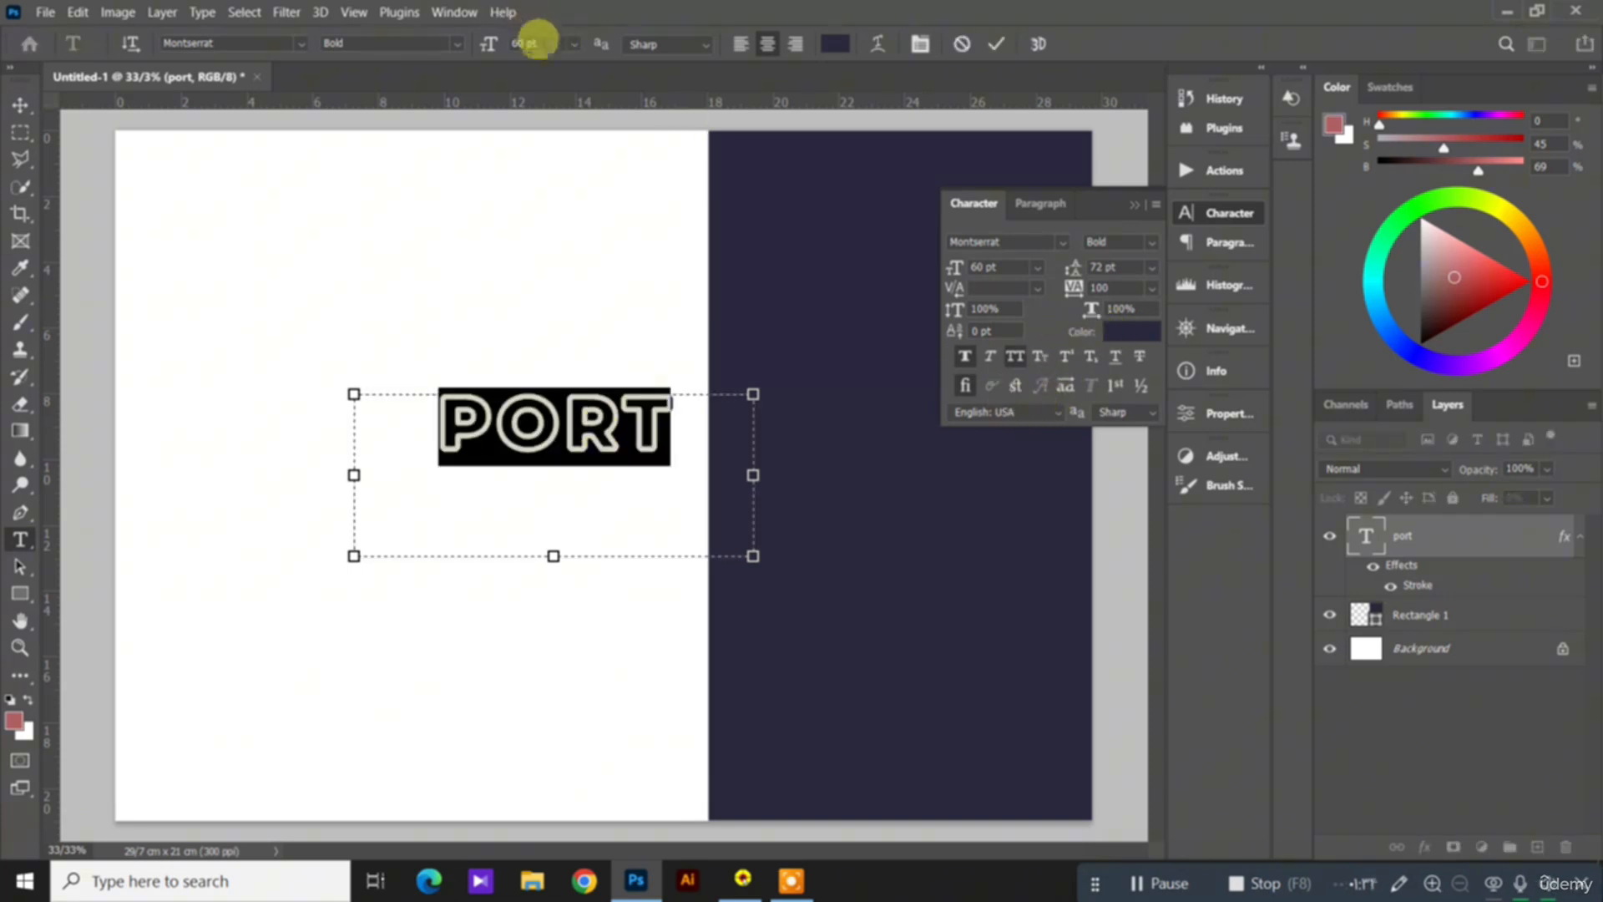
pyautogui.click(576, 47)
pyautogui.click(562, 314)
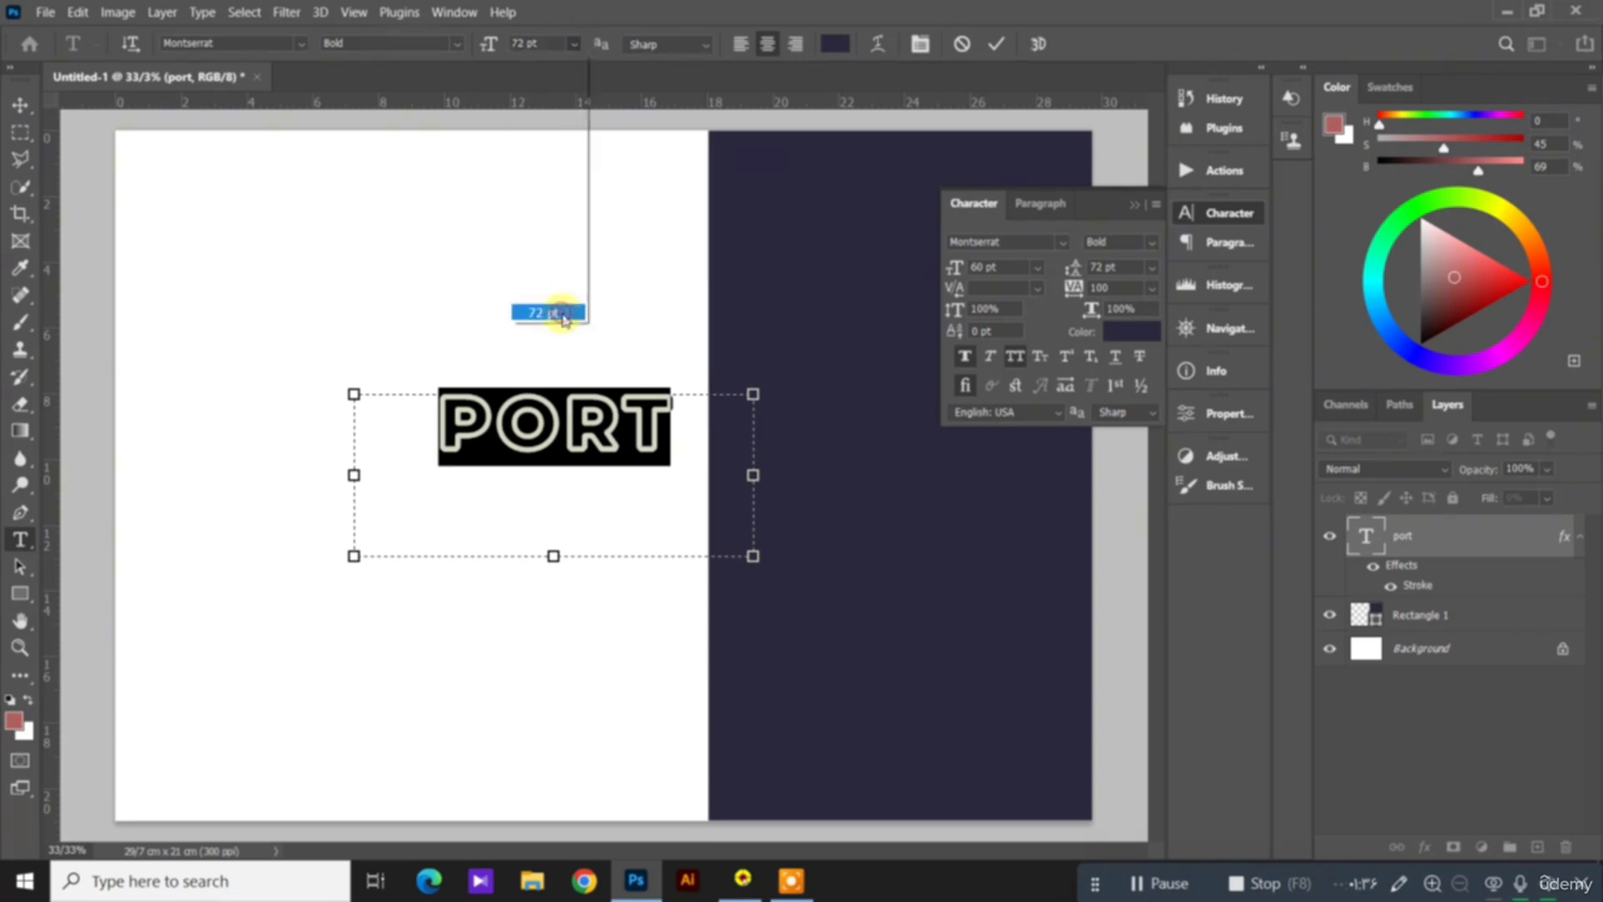
pyautogui.click(23, 104)
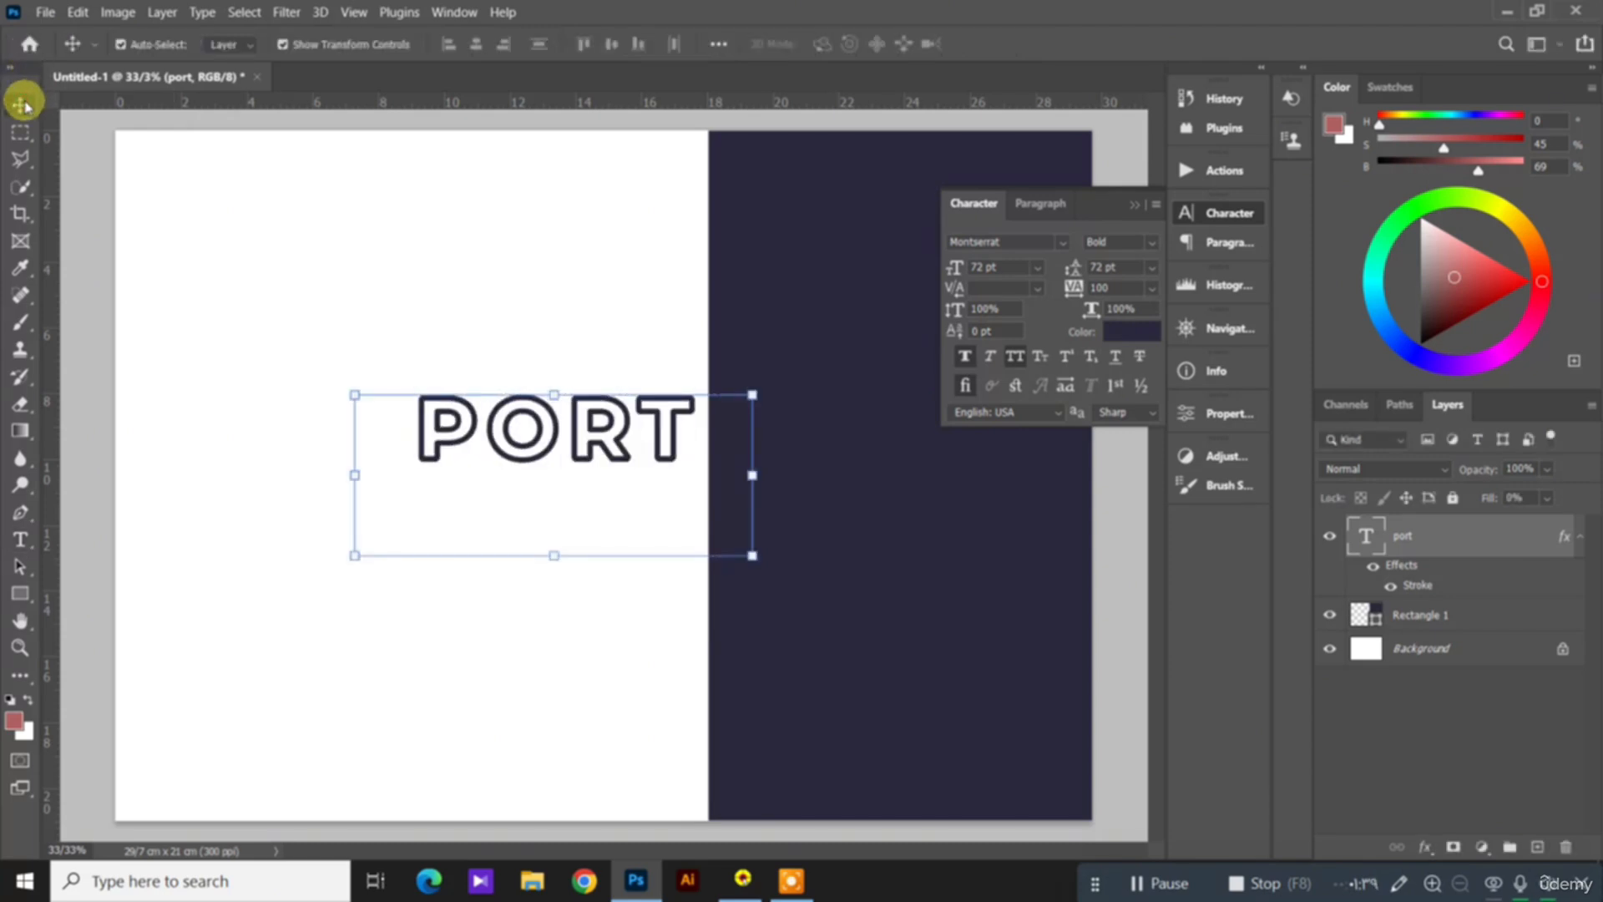
# Step: Deselect the PORT text layer and hide the character settings
pyautogui.click(279, 251)
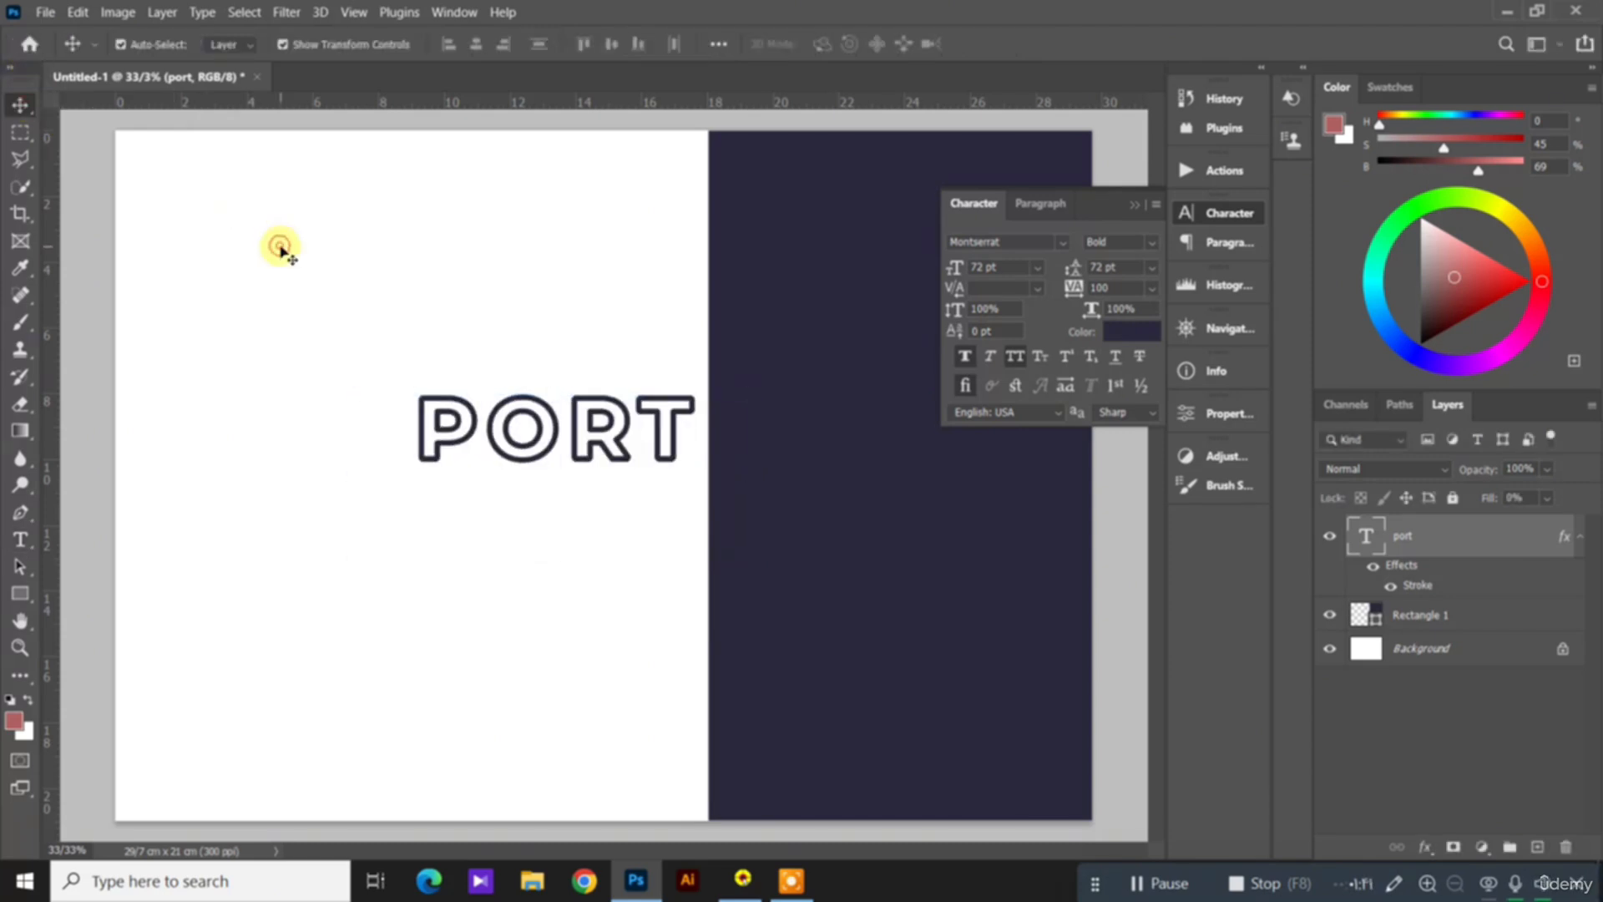
pyautogui.click(490, 260)
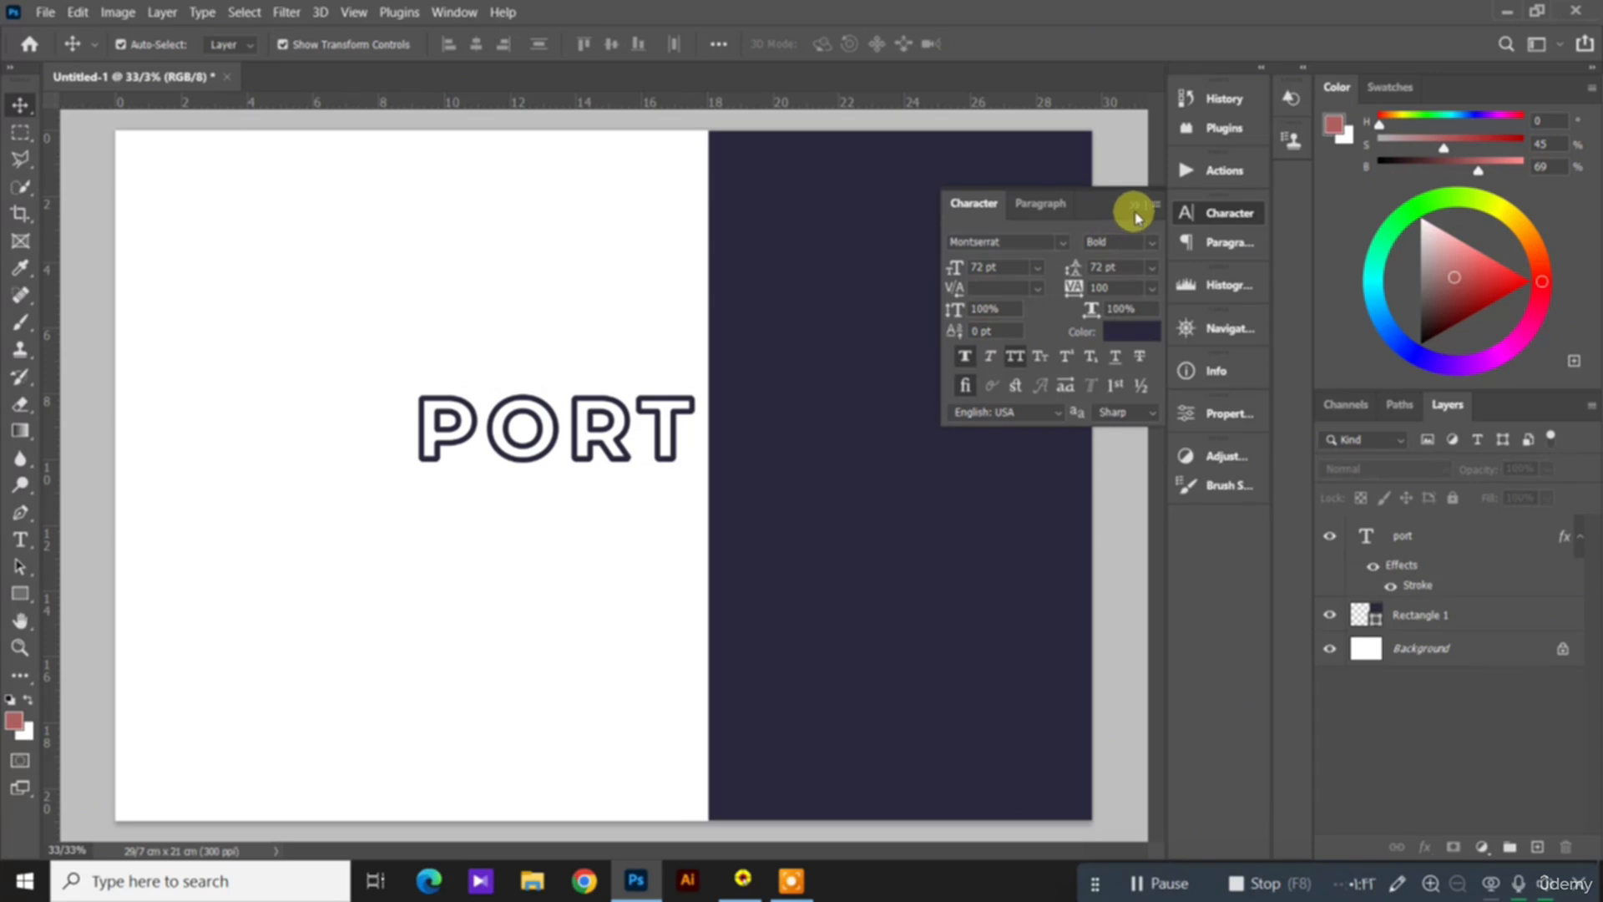
pyautogui.click(1135, 209)
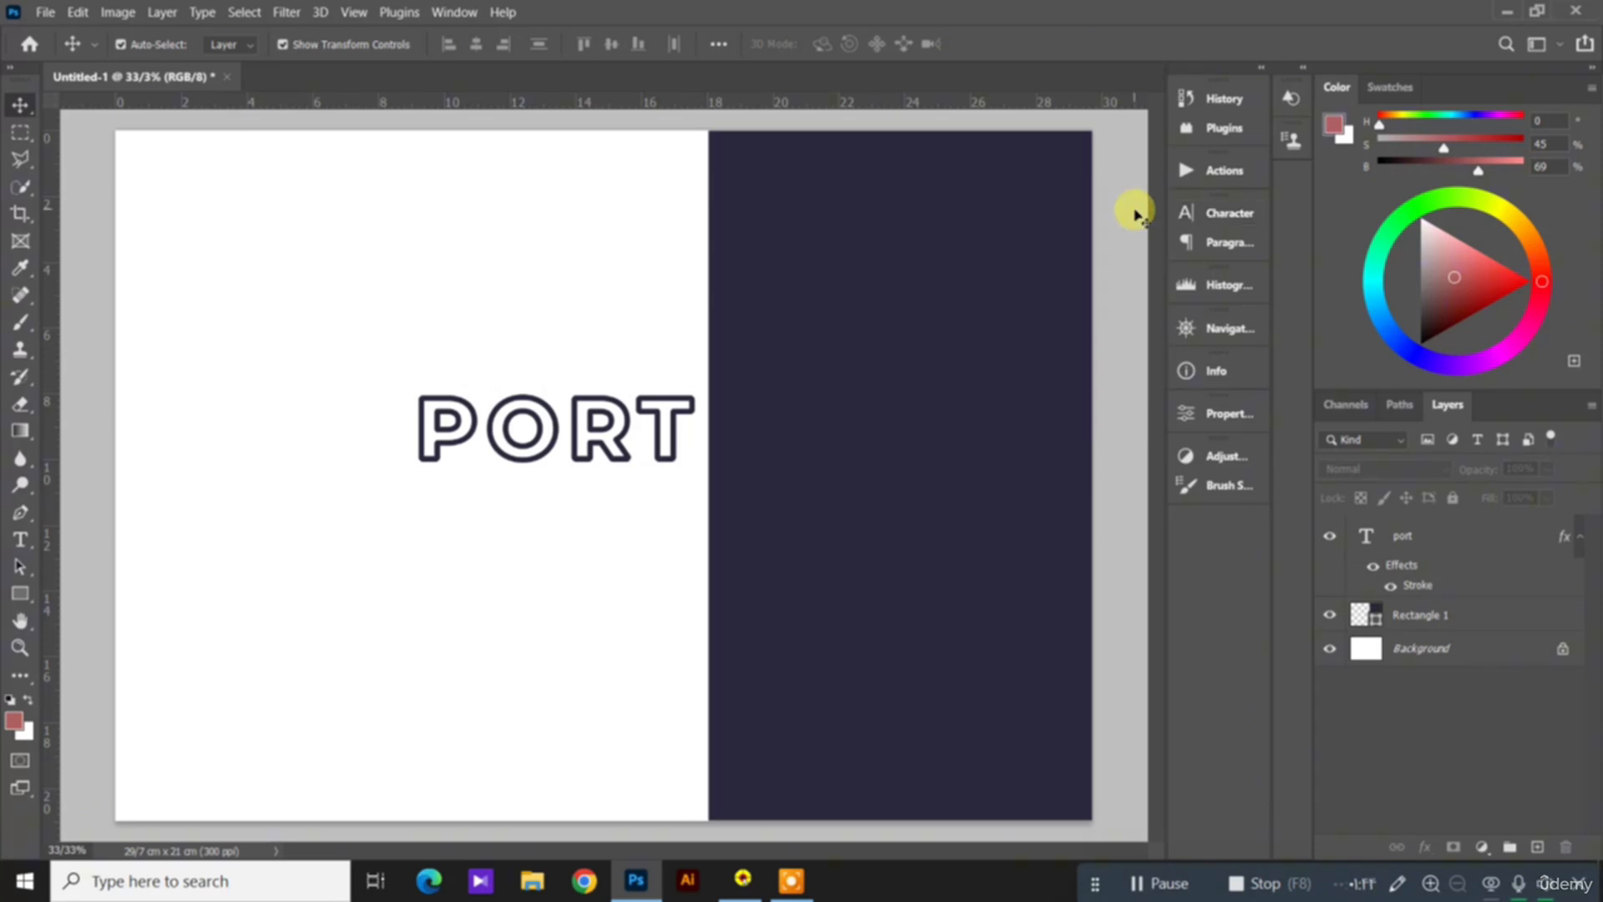